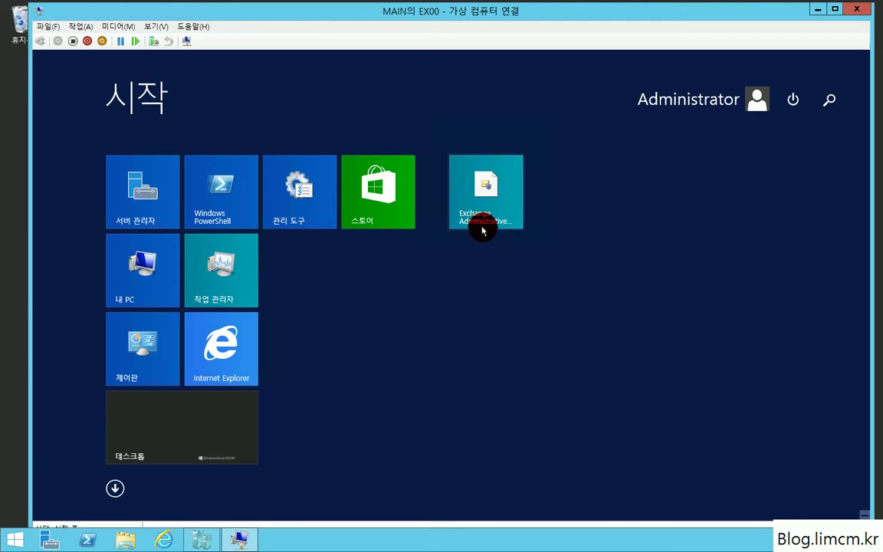
Open Exchange admin center in the maximized browser, past the certificate warning, and sign in.
{"action": "left_click", "coordinate": [475, 208]}
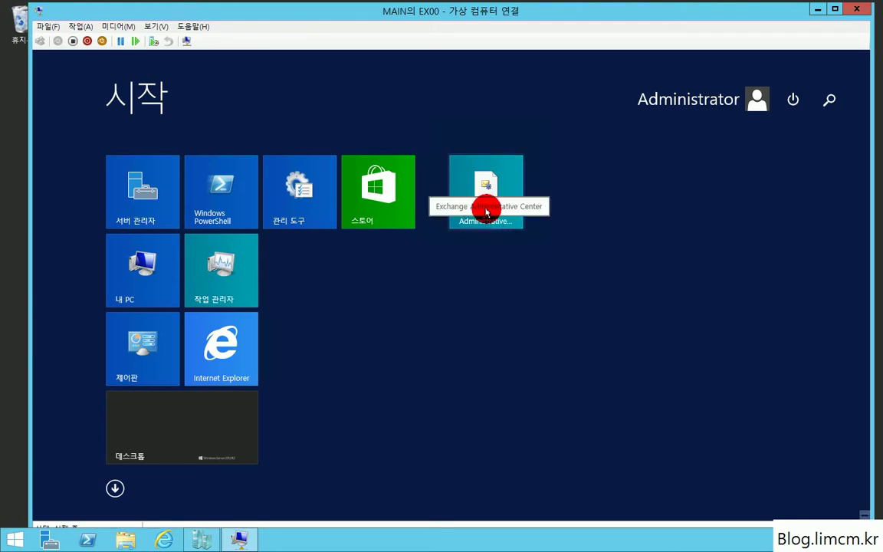
{"action": "left_click", "coordinate": [485, 212]}
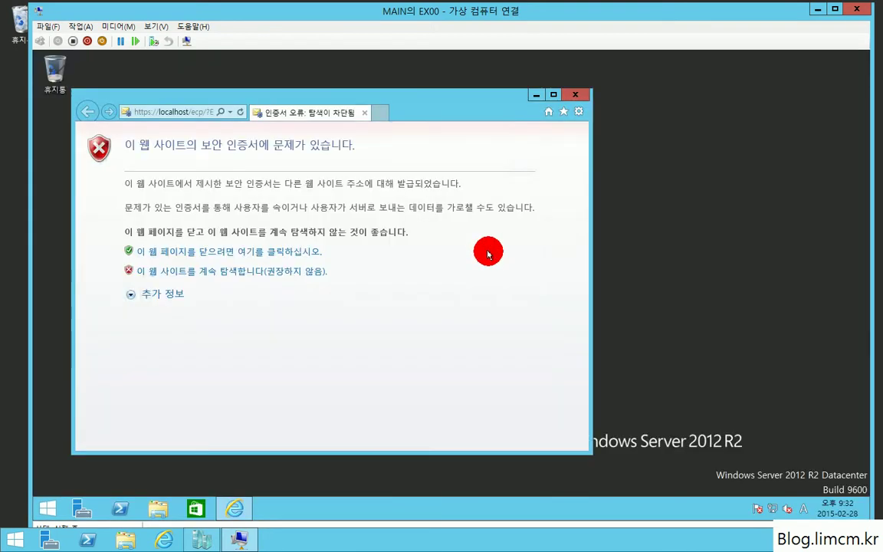
{"action": "left_click", "coordinate": [232, 271]}
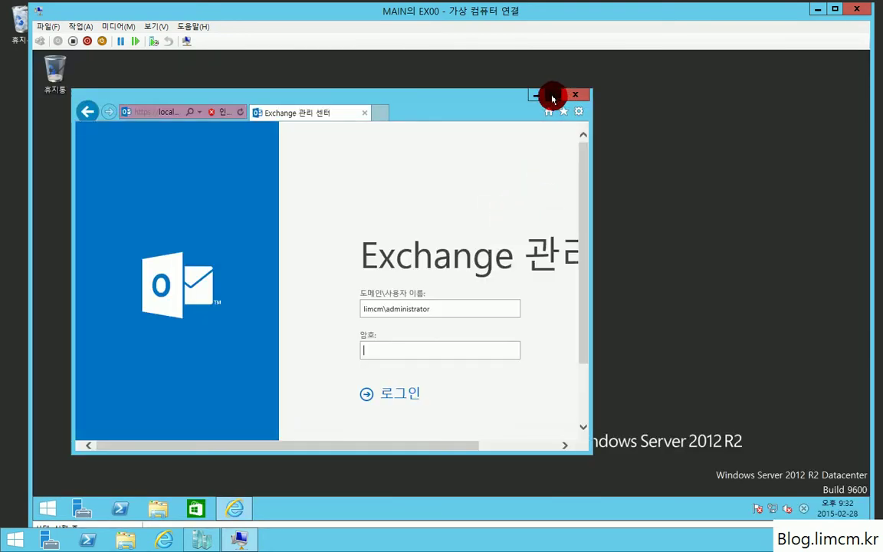
{"action": "left_click", "coordinate": [554, 94]}
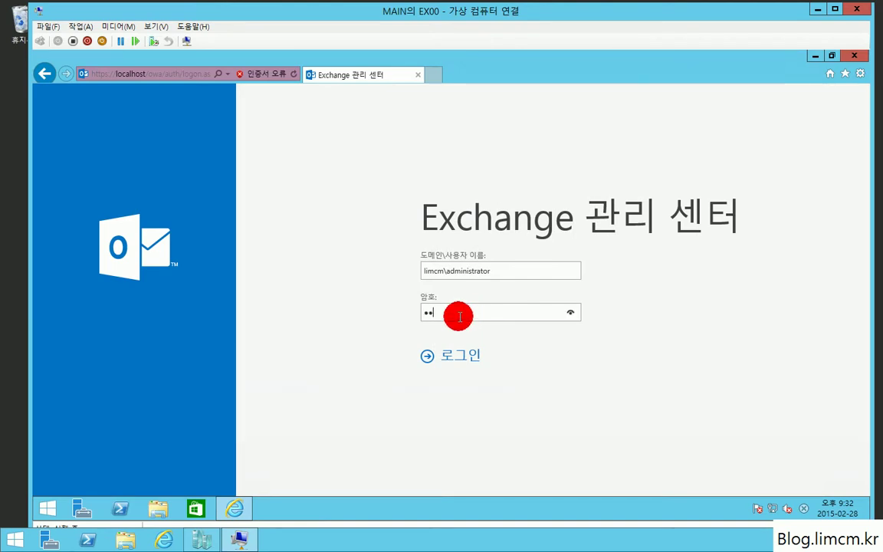
{"action": "key", "text": "Return"}
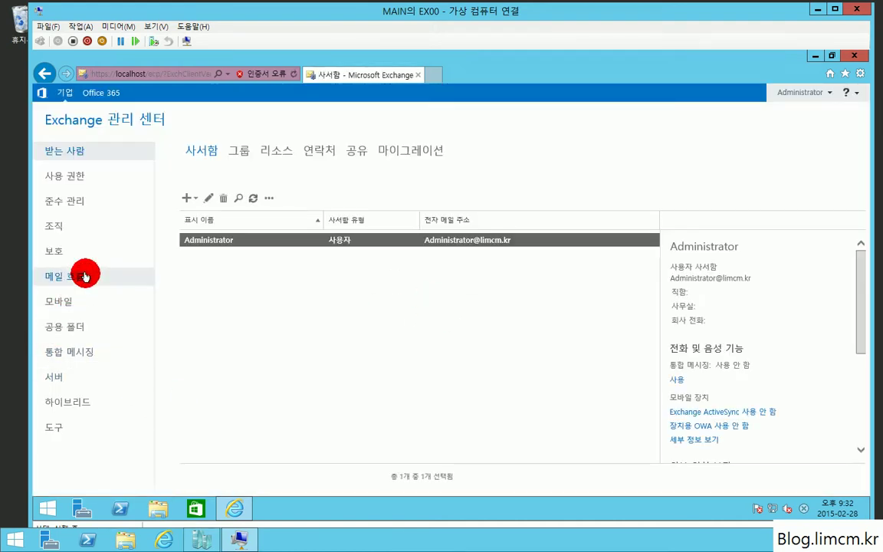
Start a new send connector named 'Internet' of the Internet type.
{"action": "left_click", "coordinate": [85, 276]}
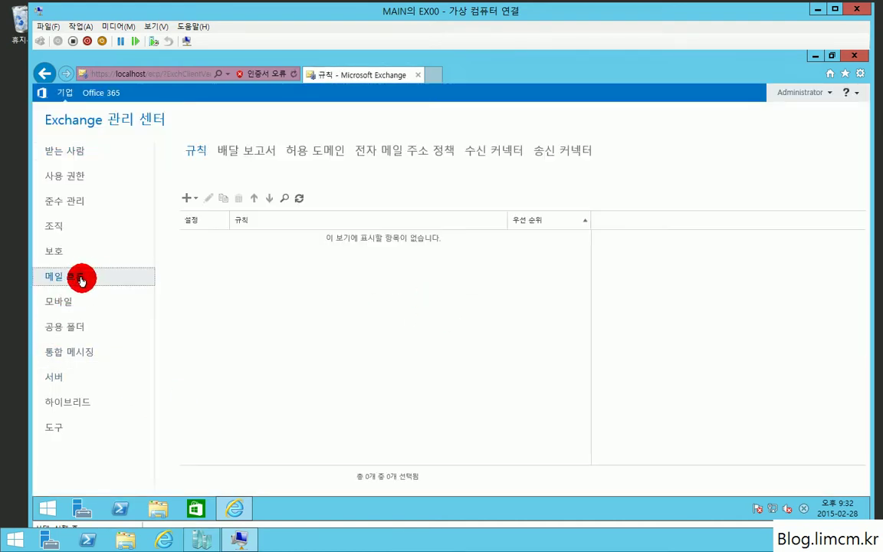
{"action": "left_click", "coordinate": [548, 153]}
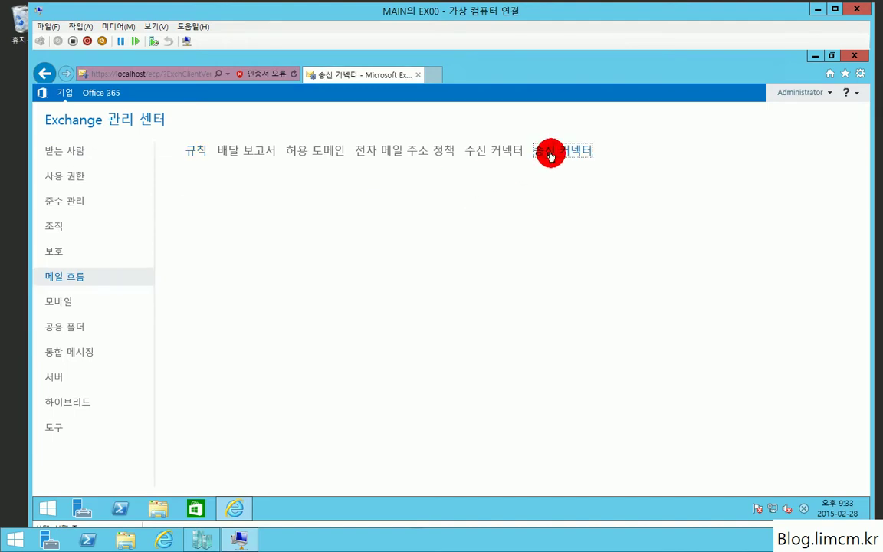
{"action": "left_click", "coordinate": [184, 199]}
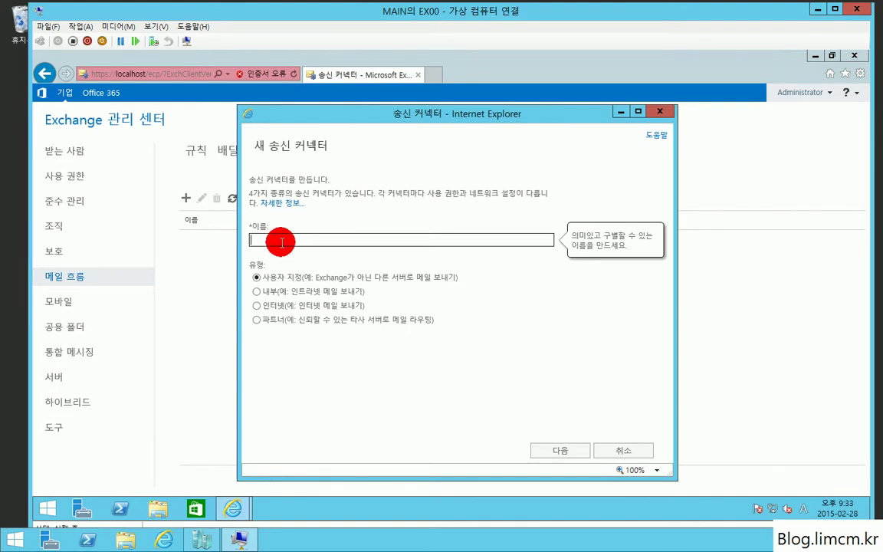
{"action": "type", "text": "Internet"}
{"action": "left_click", "coordinate": [257, 306]}
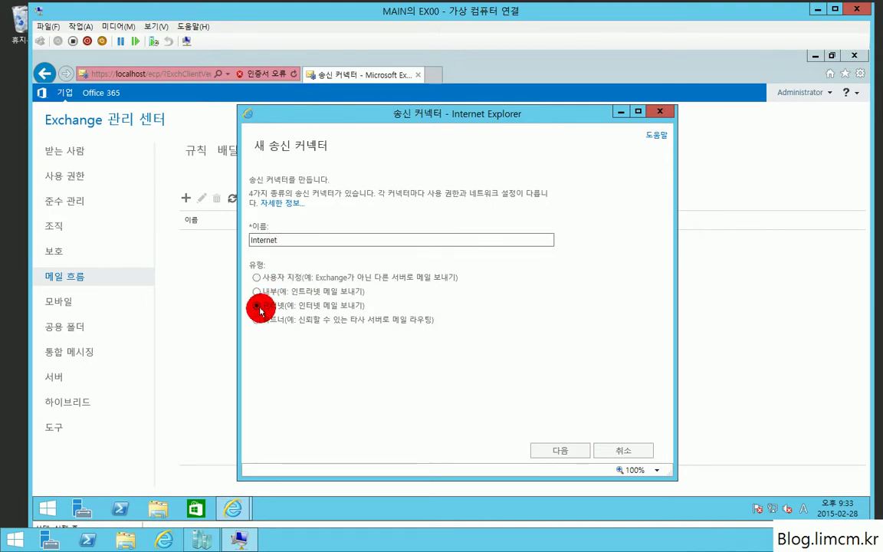
{"action": "left_click", "coordinate": [572, 452]}
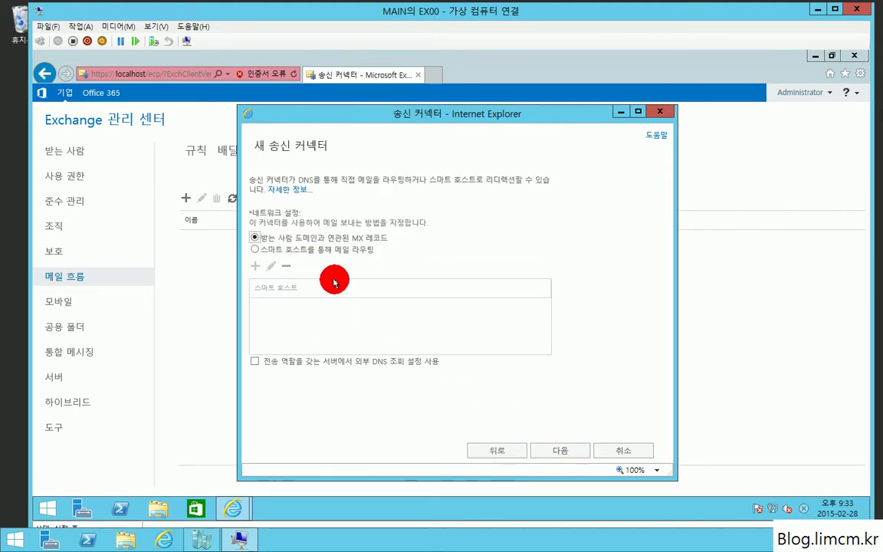
Add the SMTP address space * with cost 1 to the connector.
{"action": "left_click", "coordinate": [558, 450]}
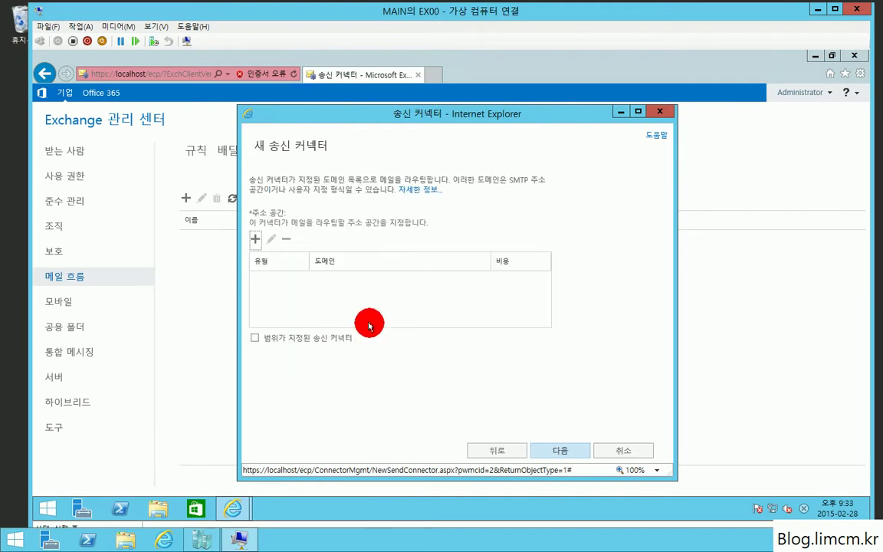
{"action": "left_click", "coordinate": [255, 239]}
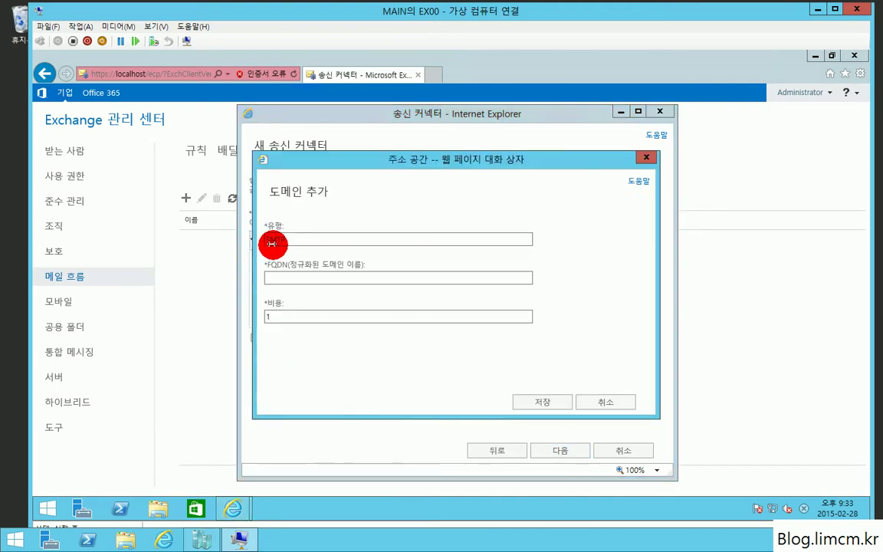
{"action": "left_click", "coordinate": [313, 278]}
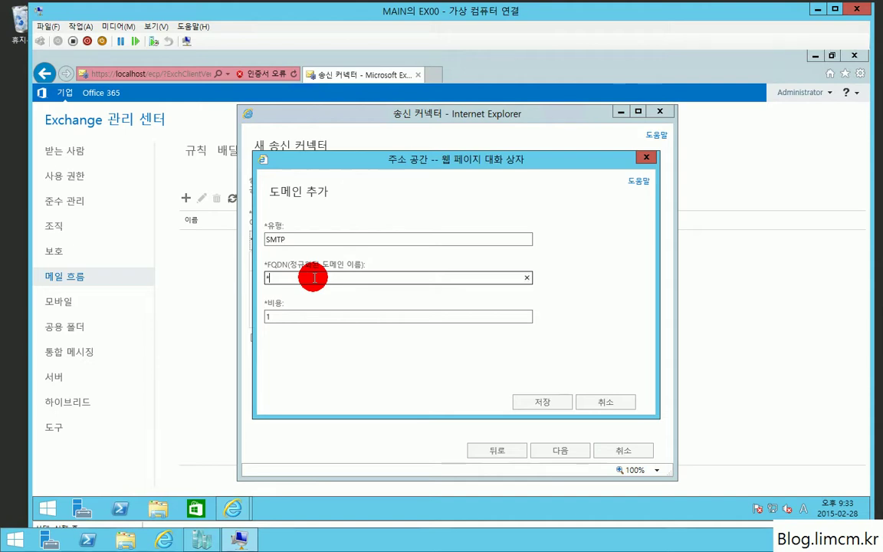
{"action": "left_click", "coordinate": [538, 401]}
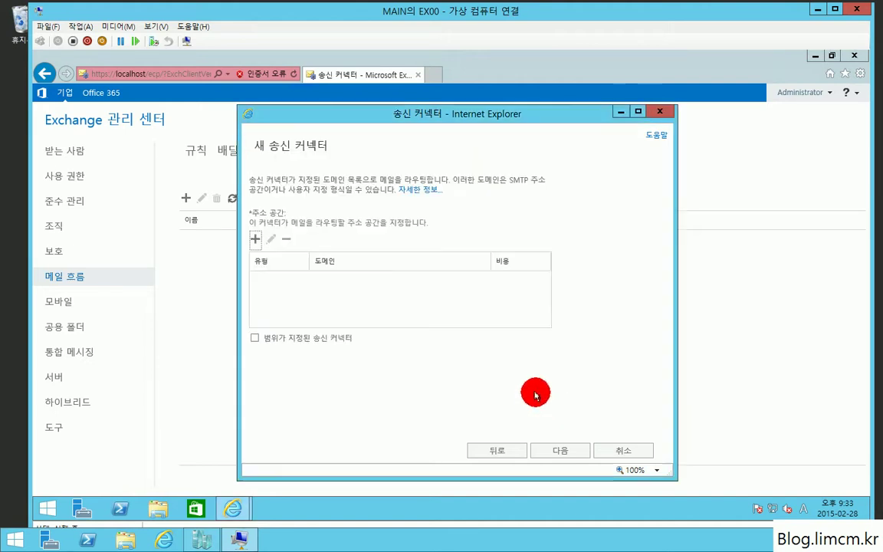
Add EX00 as the connector's source server and finish creating it.
{"action": "left_click", "coordinate": [557, 452]}
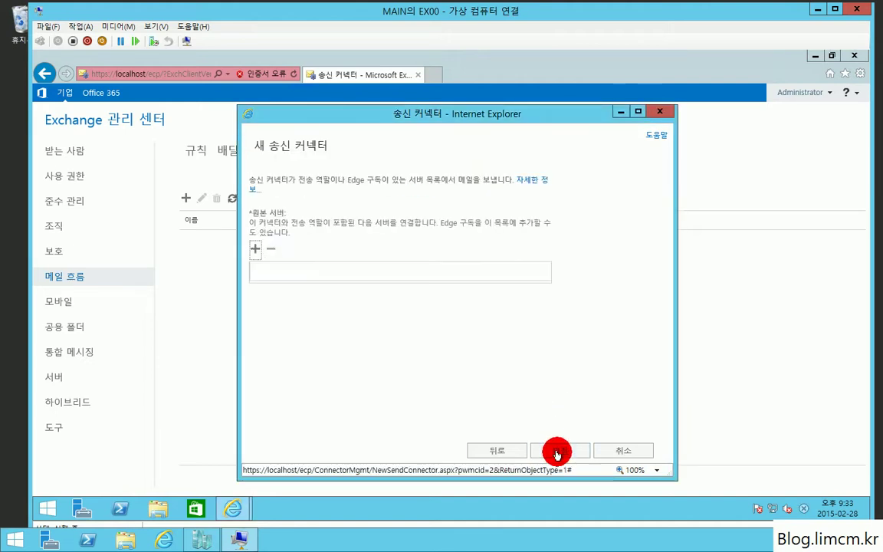
{"action": "left_click", "coordinate": [253, 250]}
{"action": "left_click", "coordinate": [365, 228]}
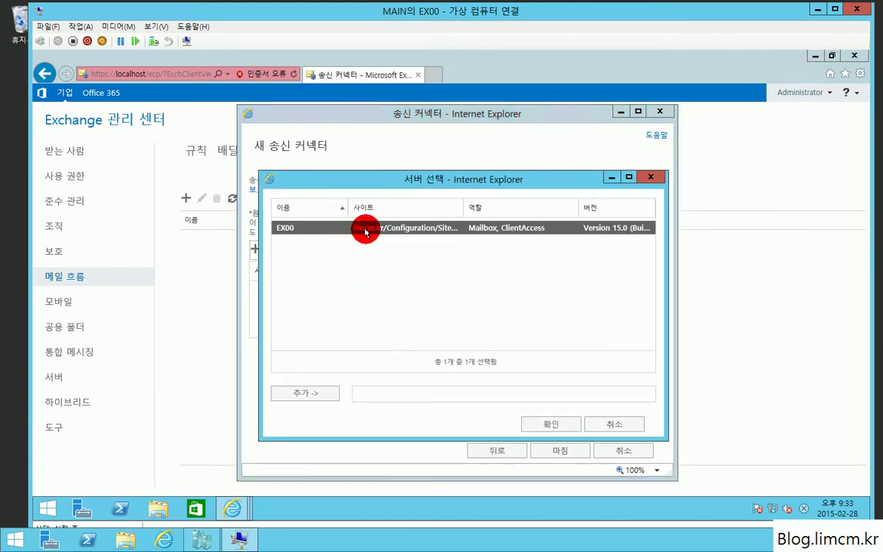
{"action": "left_click", "coordinate": [307, 393]}
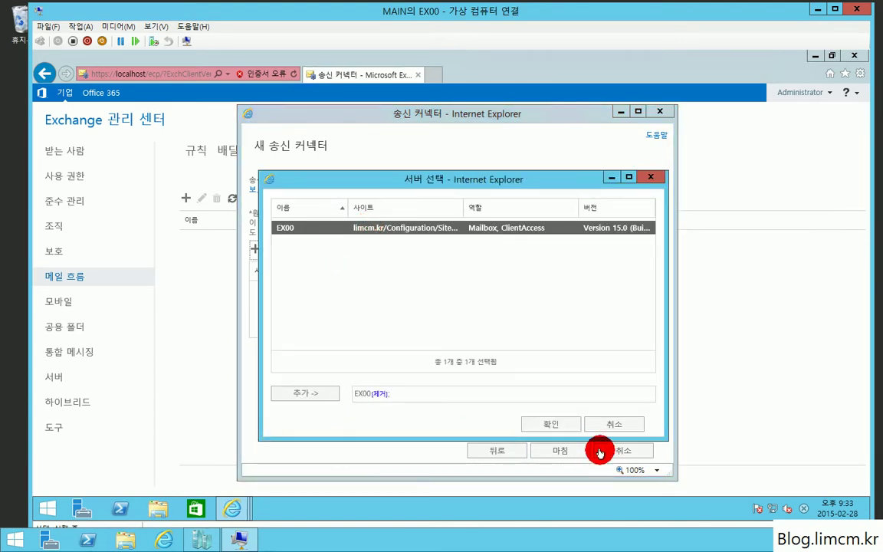
{"action": "left_click", "coordinate": [566, 424]}
{"action": "left_click", "coordinate": [565, 447]}
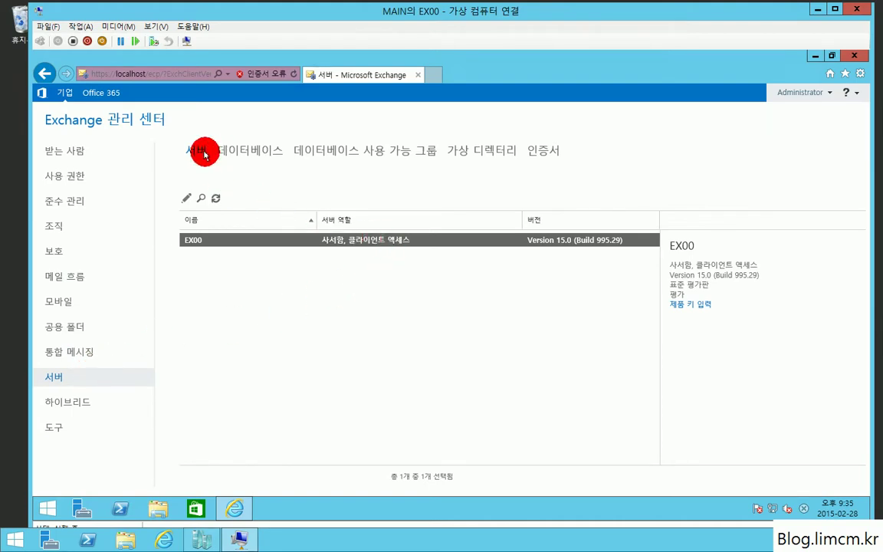
Set EX00's Outlook Anywhere external host to mail.limcm.kr with NTLM authentication.
{"action": "double_click", "coordinate": [270, 244]}
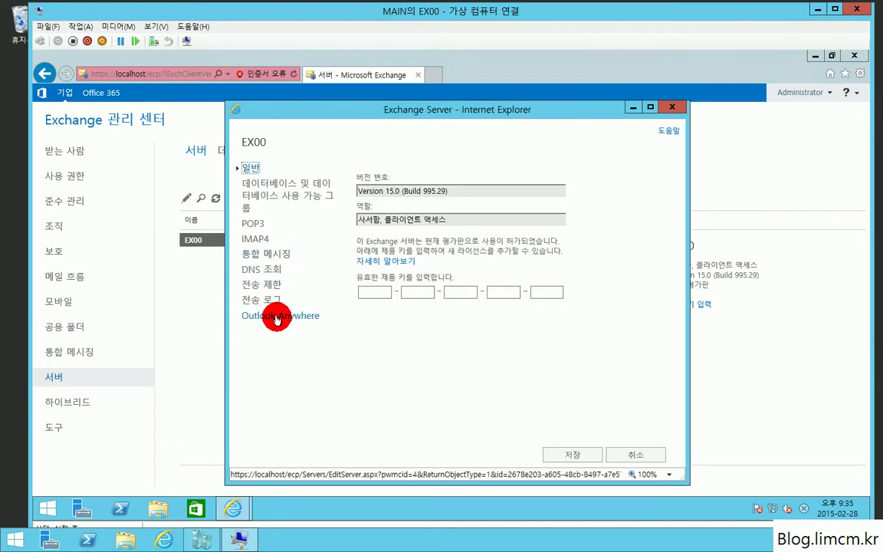
{"action": "left_click", "coordinate": [277, 317]}
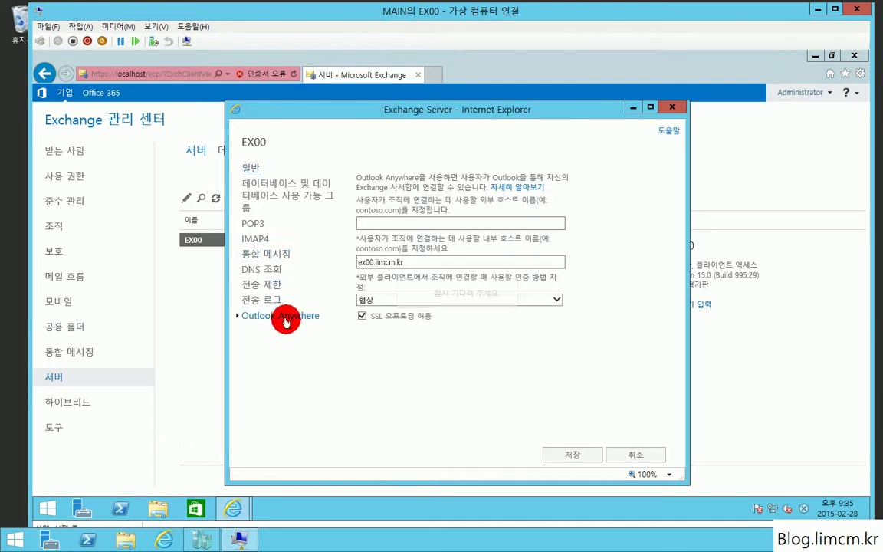
{"action": "left_click", "coordinate": [360, 223]}
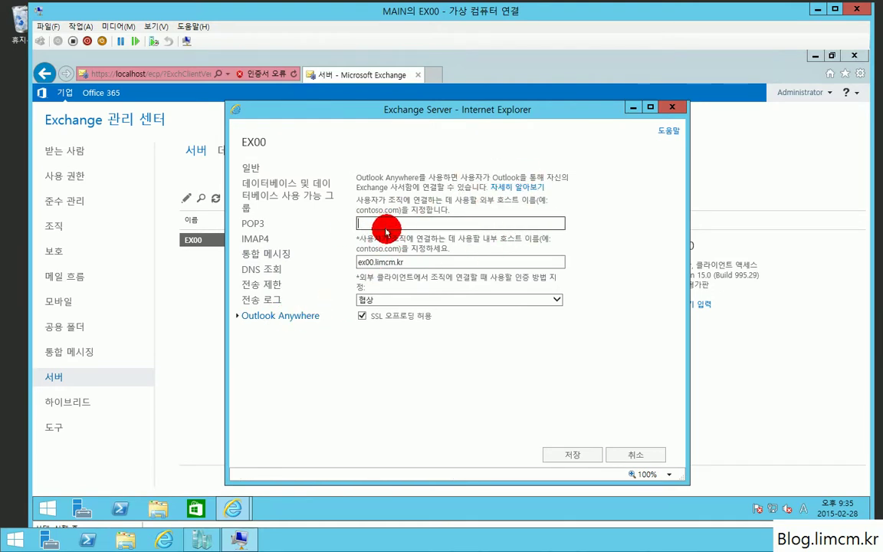
{"action": "type", "text": "mail.limcm.kr"}
{"action": "left_click", "coordinate": [375, 263]}
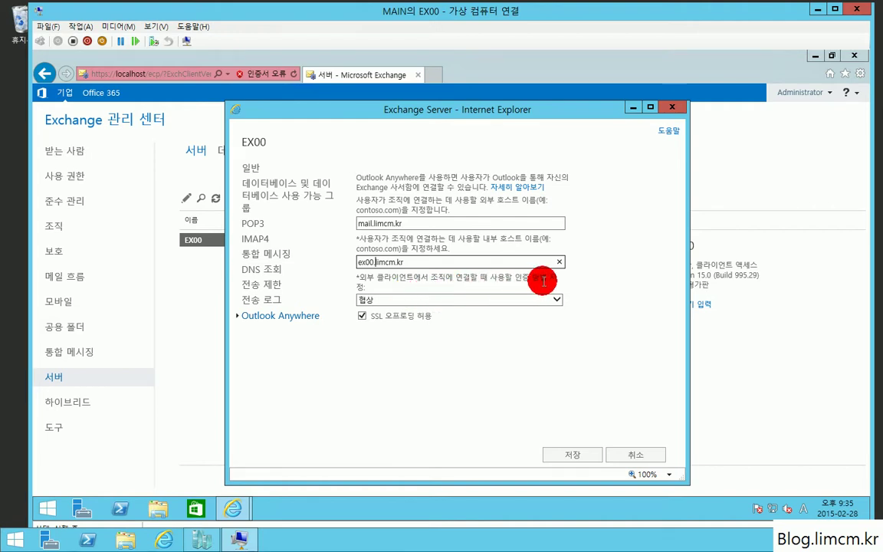
{"action": "left_click", "coordinate": [431, 300]}
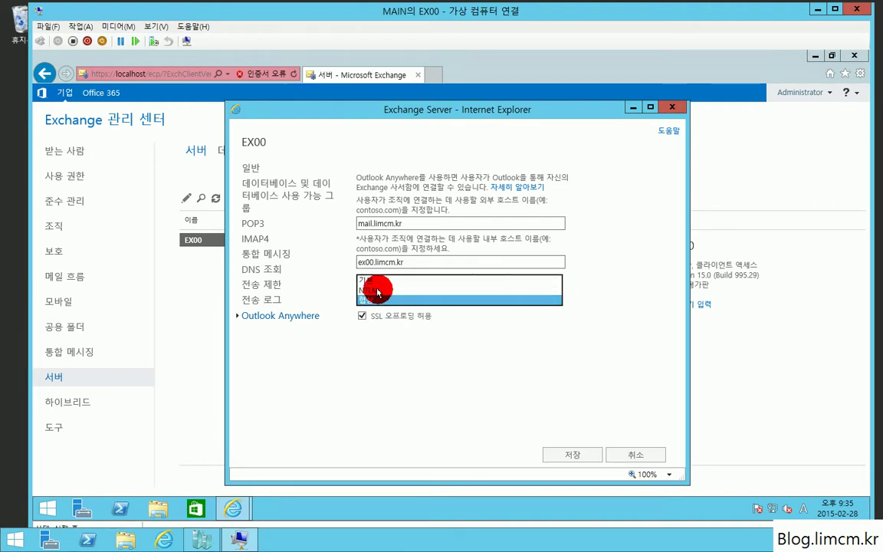
{"action": "left_click", "coordinate": [377, 292]}
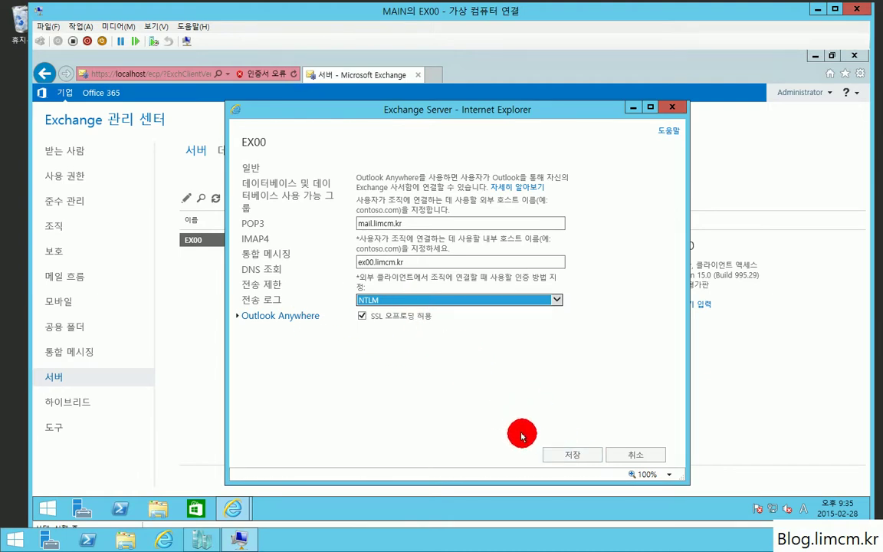
{"action": "left_click", "coordinate": [572, 458]}
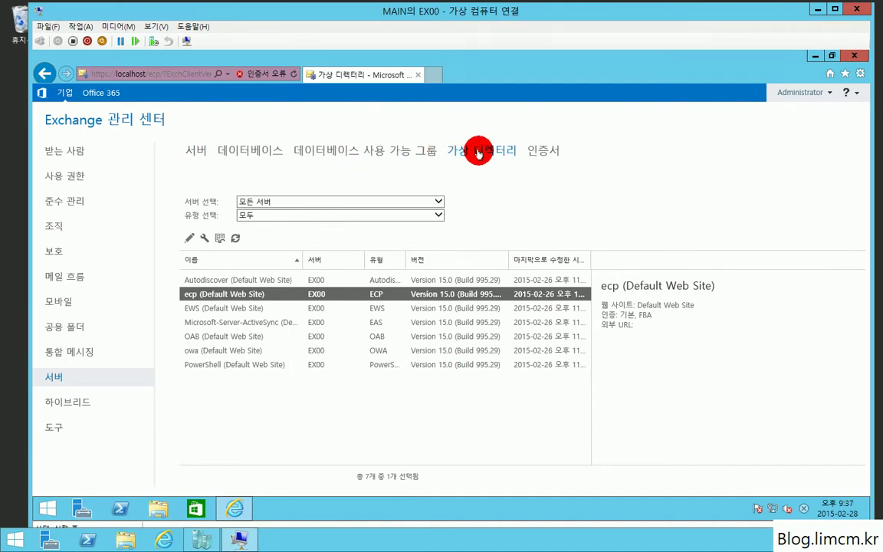
Configure the external access domain mail.limcm.kr for server EX00 and save it.
{"action": "left_click", "coordinate": [217, 280]}
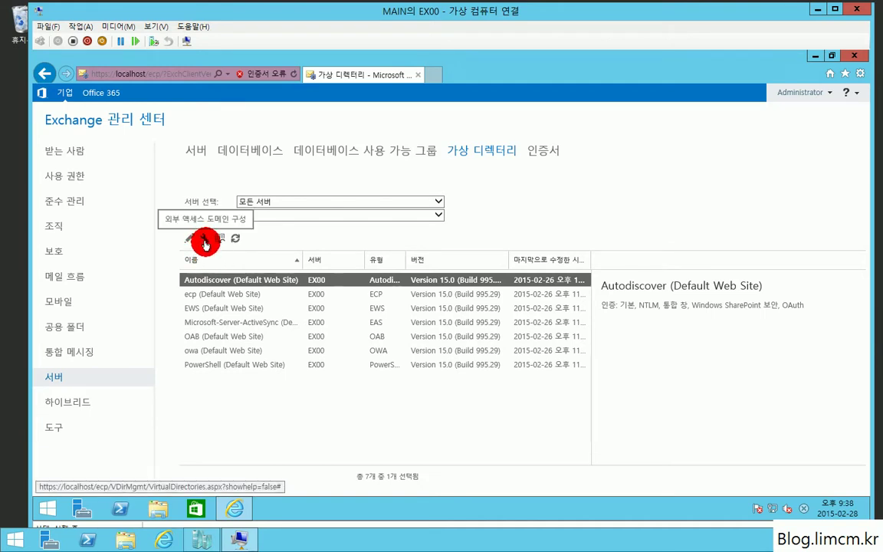
{"action": "left_click", "coordinate": [204, 240]}
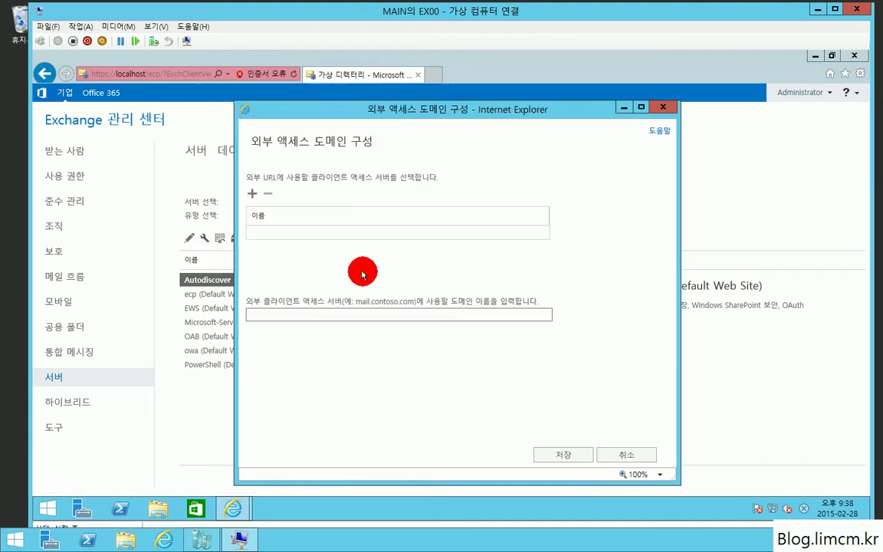
{"action": "left_click", "coordinate": [252, 193]}
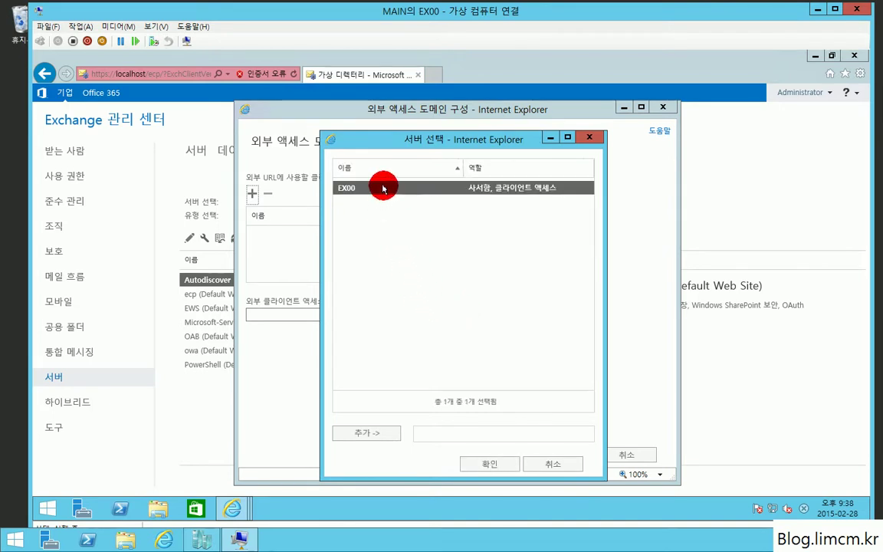
{"action": "double_click", "coordinate": [384, 188]}
{"action": "left_click", "coordinate": [490, 464]}
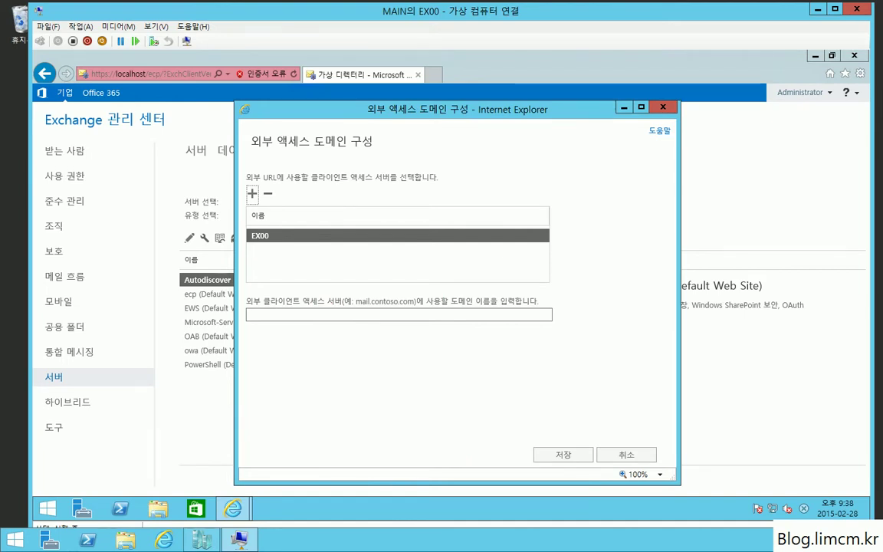
{"action": "left_click", "coordinate": [278, 313]}
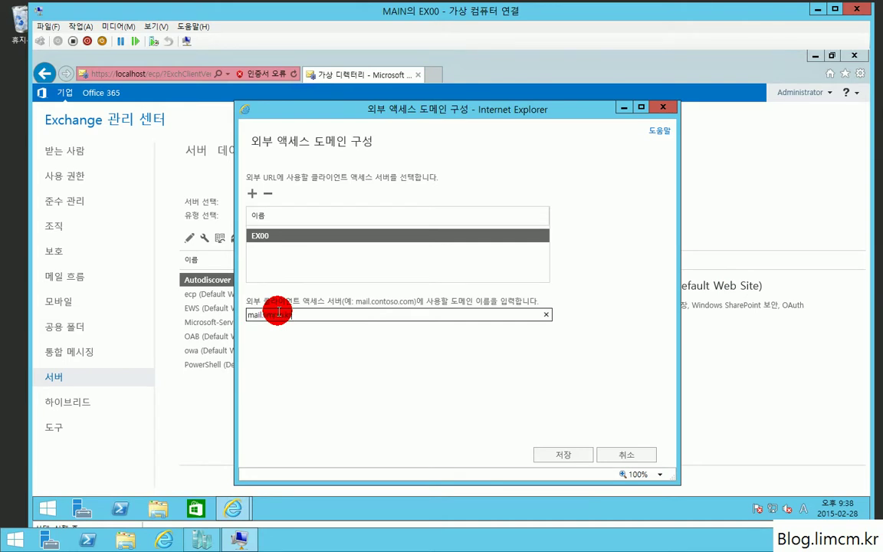
{"action": "left_click", "coordinate": [565, 453]}
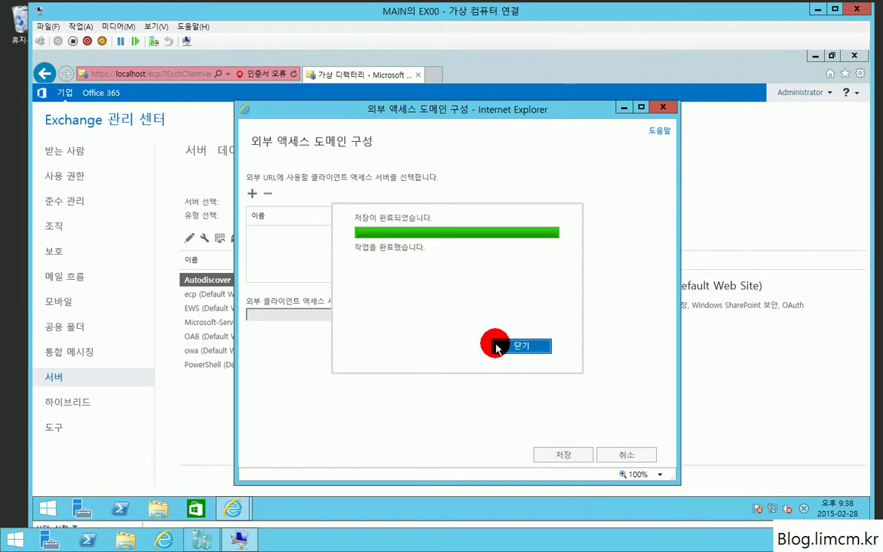
Review the ecp and EWS virtual directories' updated external URLs.
{"action": "left_click", "coordinate": [517, 349]}
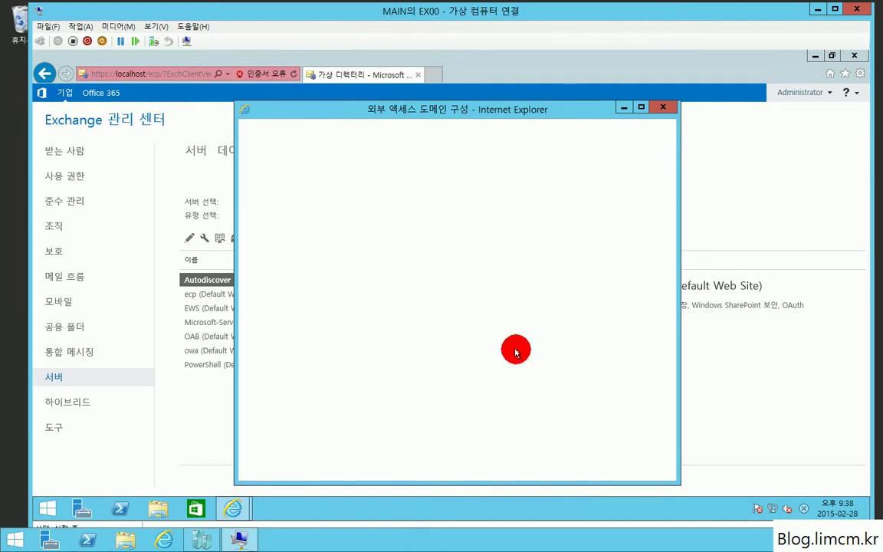
{"action": "left_click", "coordinate": [298, 296]}
{"action": "left_click", "coordinate": [296, 309]}
{"action": "left_click", "coordinate": [306, 297]}
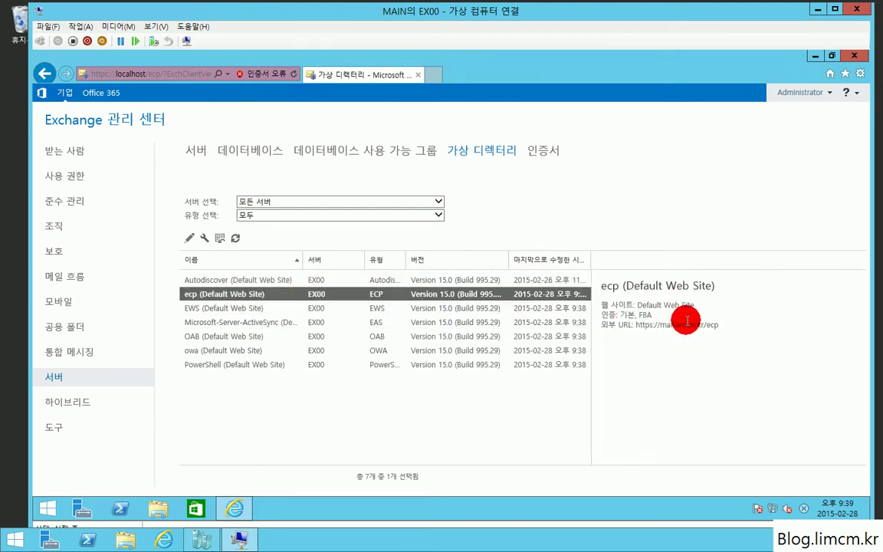
{"action": "left_click_drag", "start_coordinate": [618, 324], "coordinate": [729, 317]}
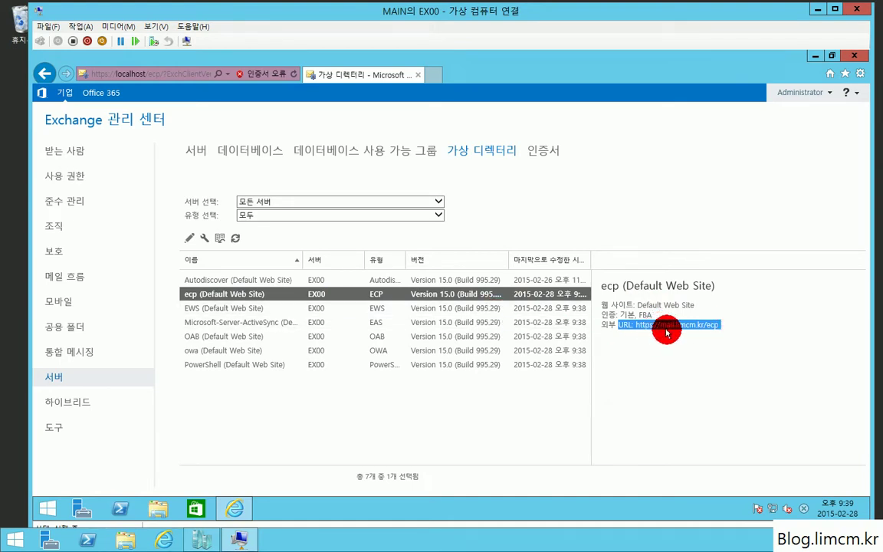
{"action": "left_click", "coordinate": [495, 307]}
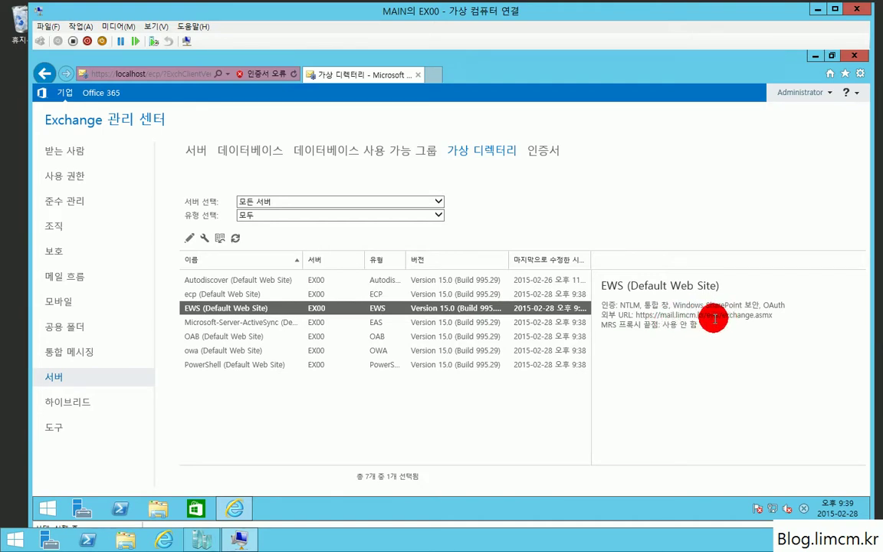
{"action": "left_click", "coordinate": [374, 325]}
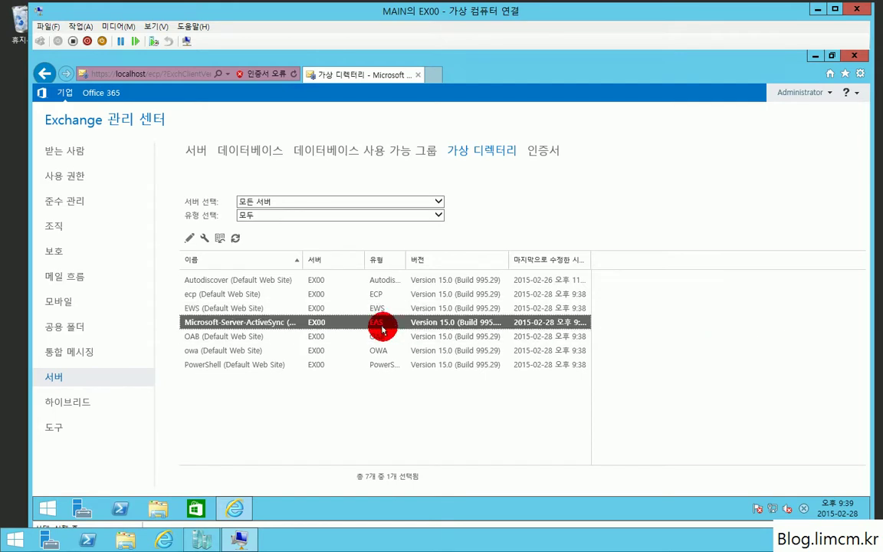
{"action": "left_click", "coordinate": [374, 337]}
{"action": "left_click", "coordinate": [379, 352]}
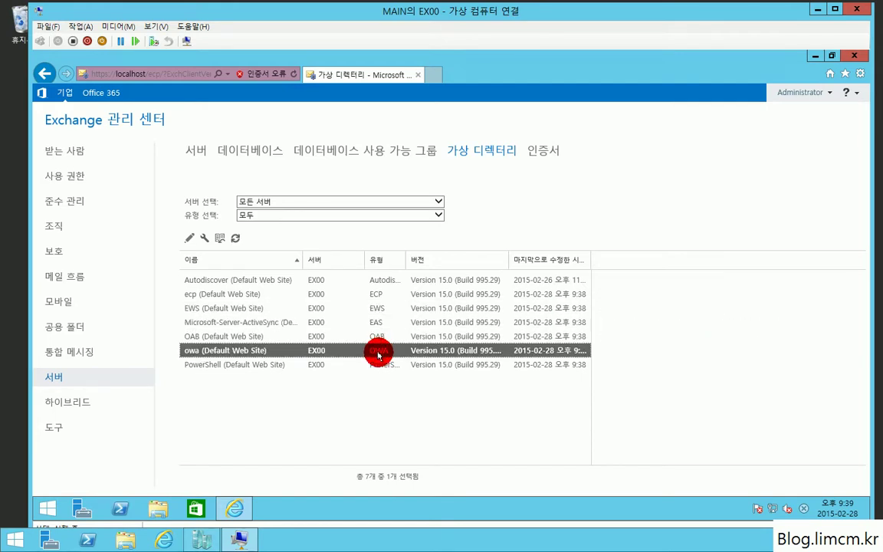
{"action": "left_click", "coordinate": [355, 364]}
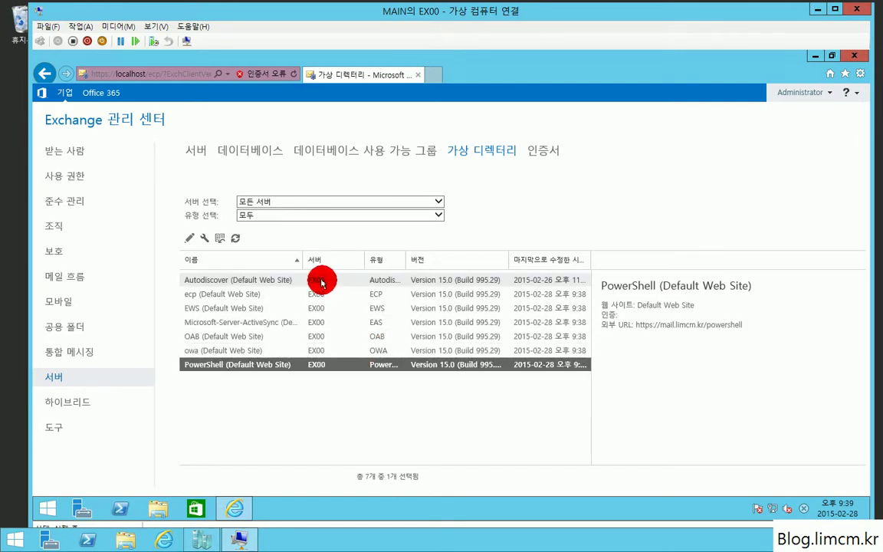
{"action": "left_click", "coordinate": [322, 283]}
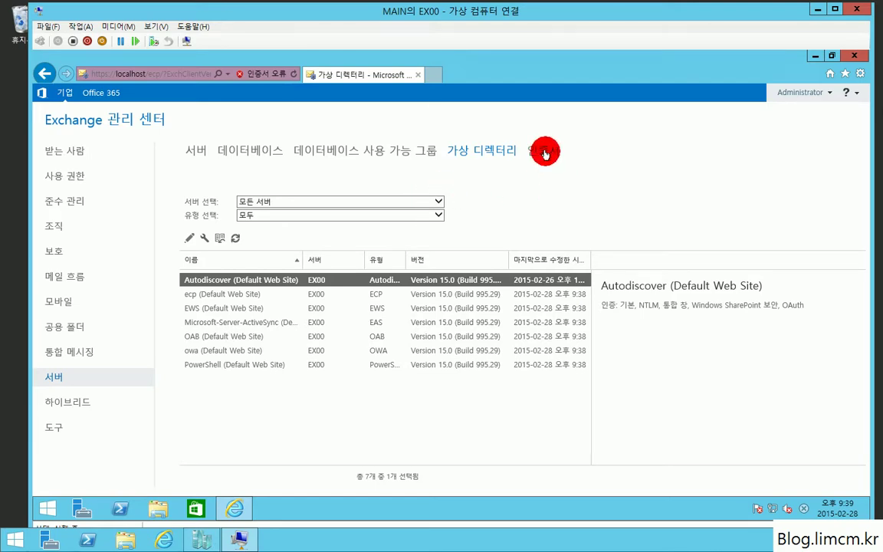
Inspect EX00's Microsoft Exchange, WMSVC and Auth certificates on the certificates page.
{"action": "left_click", "coordinate": [545, 153]}
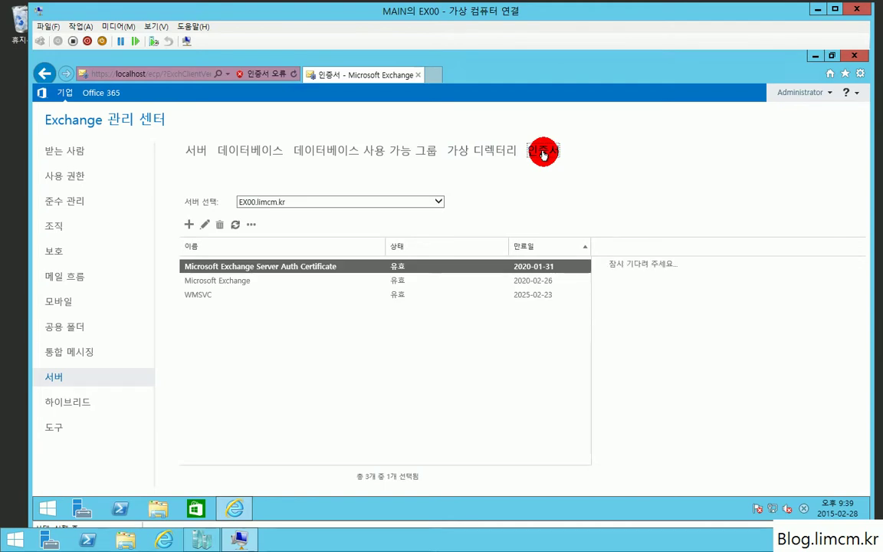
{"action": "left_click", "coordinate": [237, 283]}
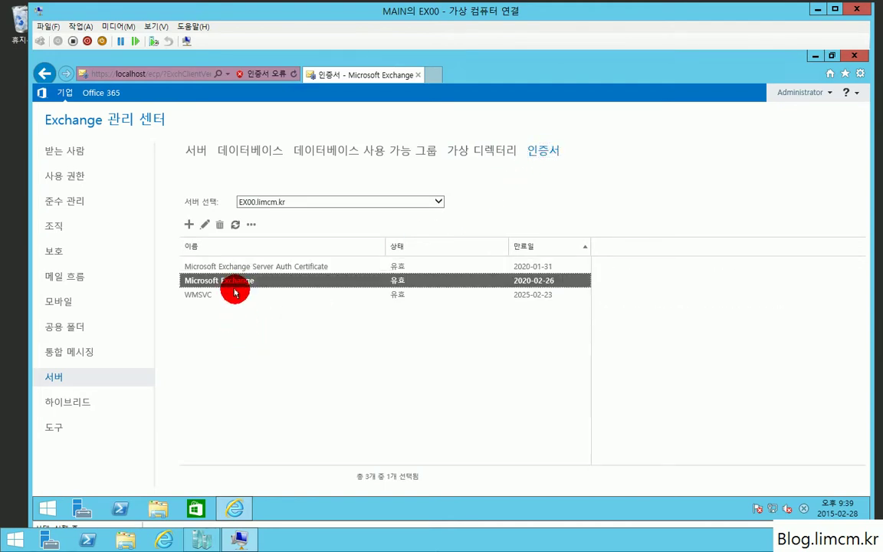
{"action": "left_click", "coordinate": [237, 295]}
{"action": "left_click", "coordinate": [245, 266]}
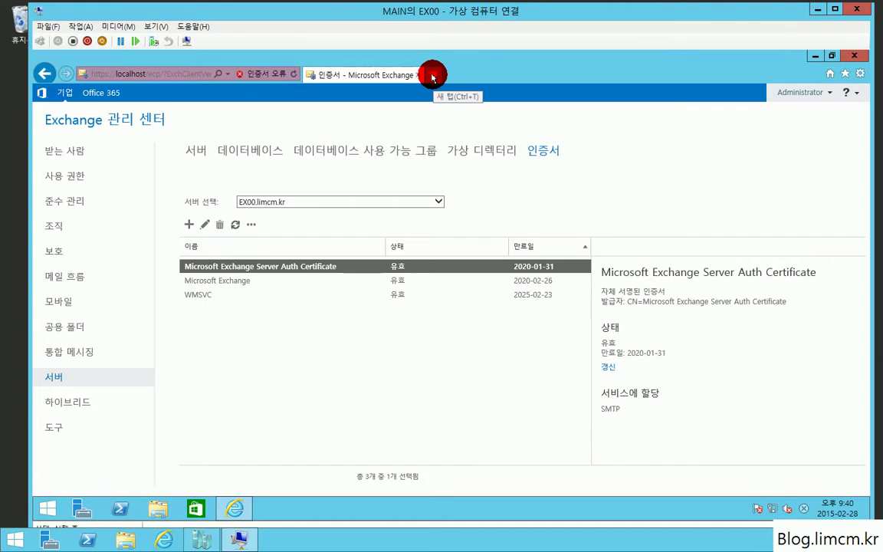
Start a certificate authority request named *.limcm.kr.
{"action": "left_click", "coordinate": [187, 225]}
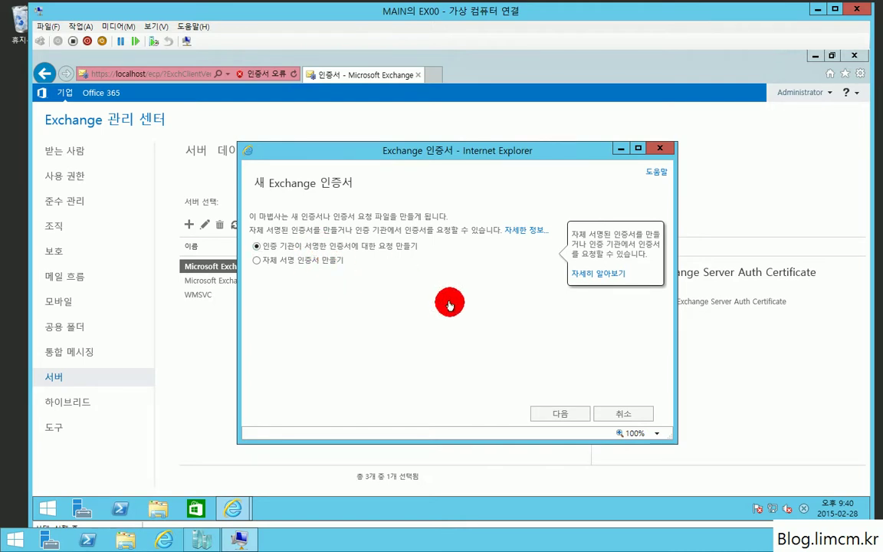
{"action": "left_click", "coordinate": [570, 412]}
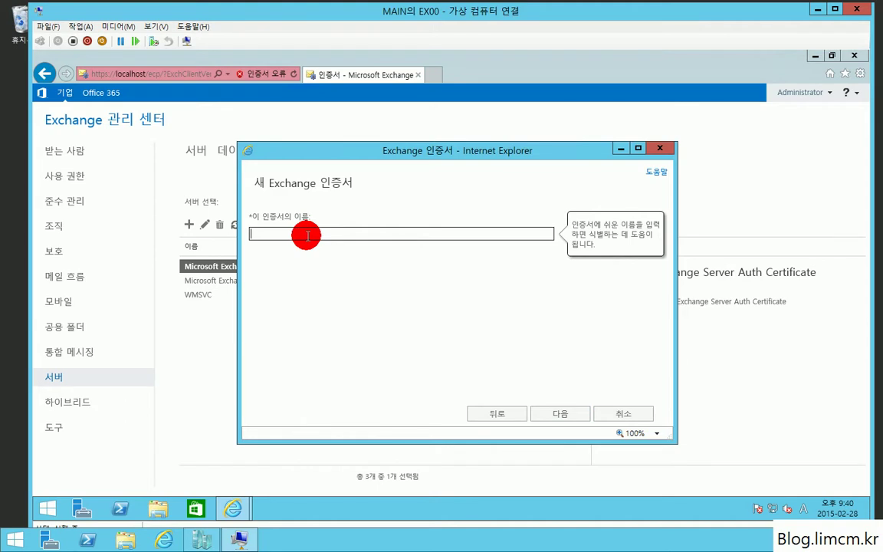
{"action": "type", "text": "*.limcm.kr"}
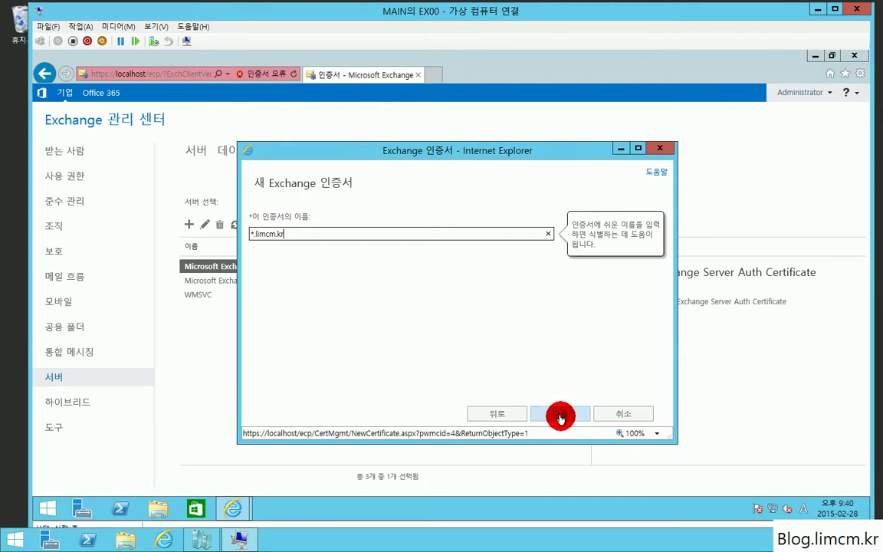
{"action": "left_click", "coordinate": [560, 418]}
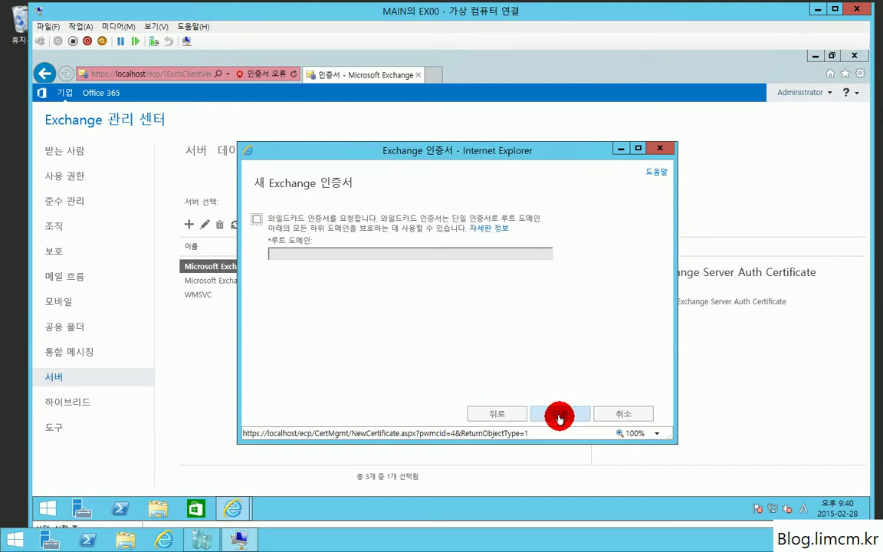
Make it a wildcard request for root domain *.limcm.kr, stored on server EX00.
{"action": "left_click", "coordinate": [253, 219]}
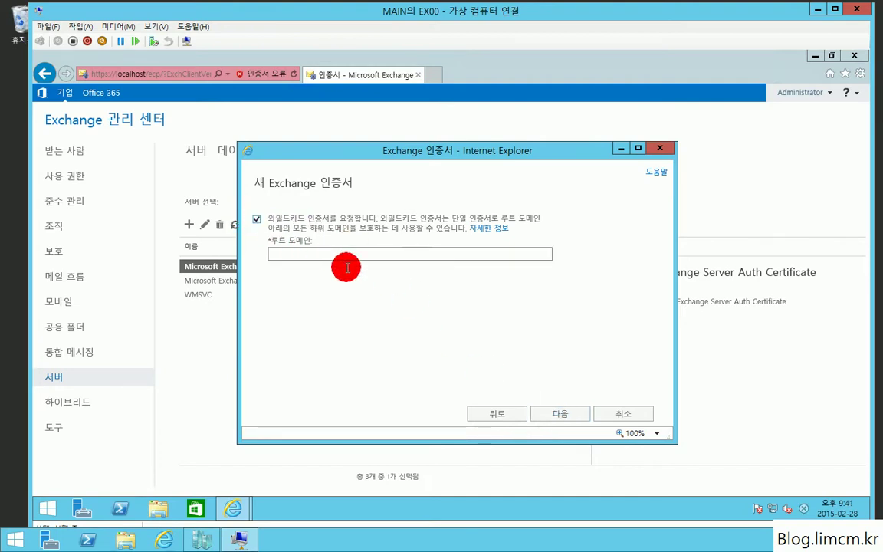
{"action": "left_click", "coordinate": [491, 417]}
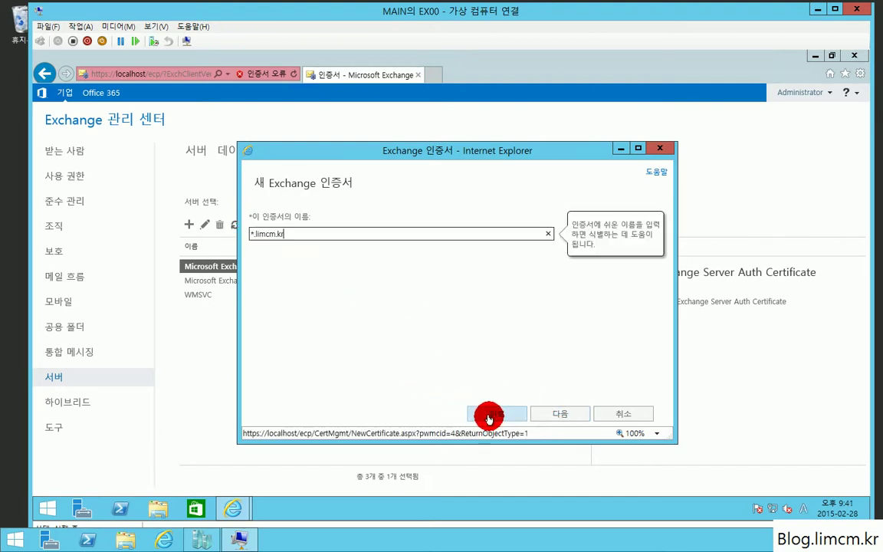
{"action": "left_click", "coordinate": [537, 418]}
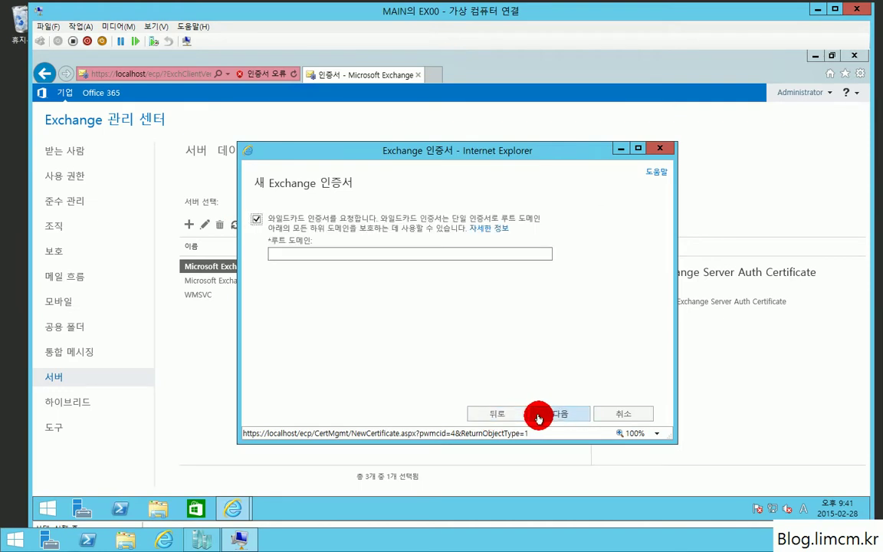
{"action": "left_click", "coordinate": [307, 253]}
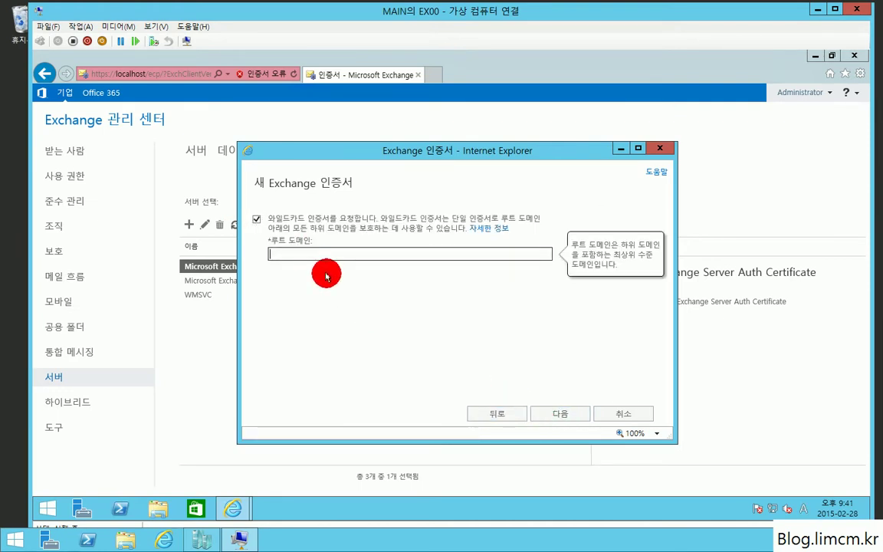
{"action": "type", "text": "*.limcm.kr"}
{"action": "key", "text": "Return"}
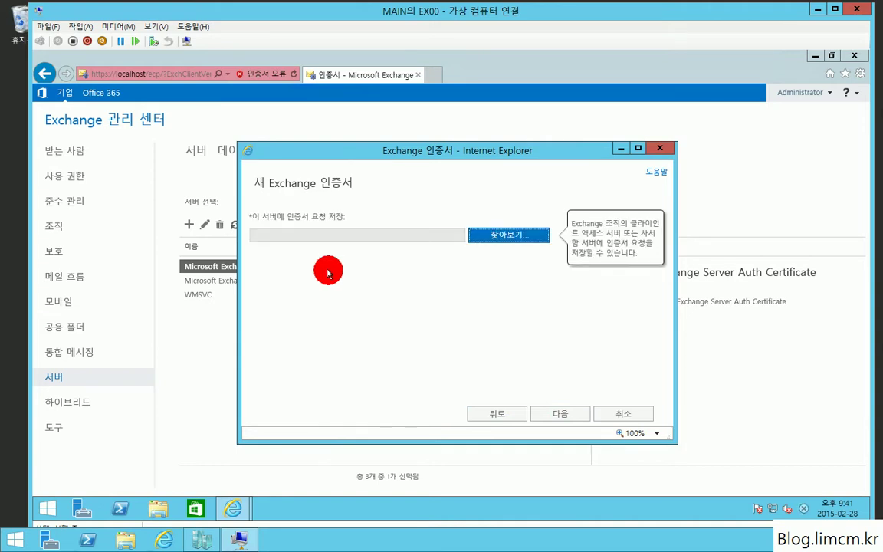
{"action": "left_click", "coordinate": [531, 237]}
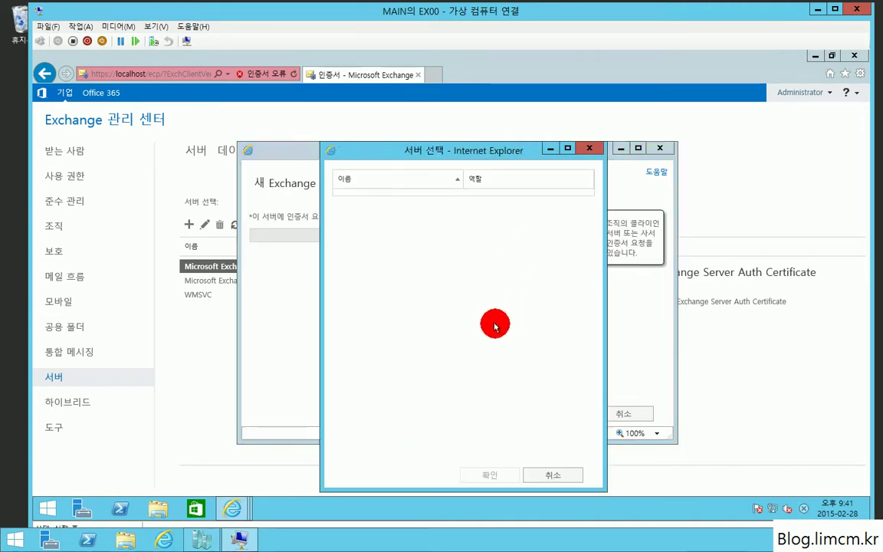
{"action": "double_click", "coordinate": [420, 198]}
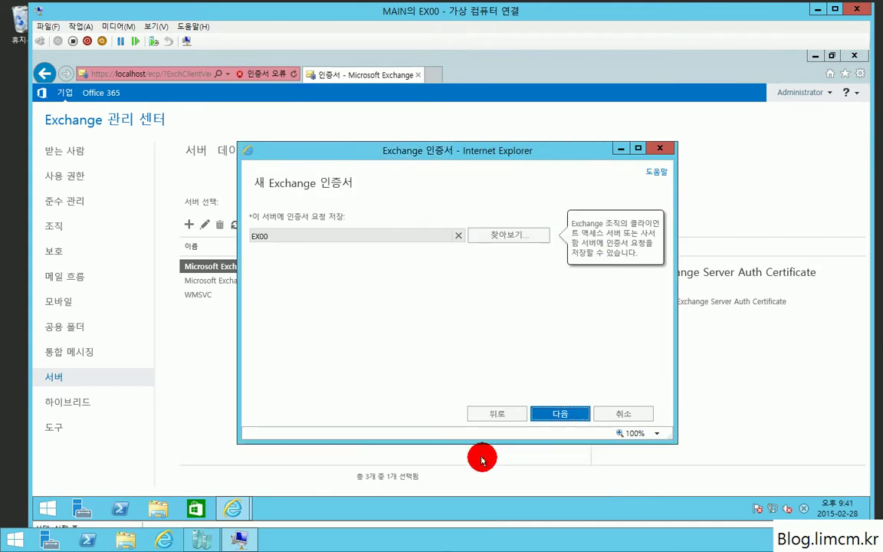
Enter organization Limcm, department Limcm and state Seoul for the request.
{"action": "left_click", "coordinate": [551, 415]}
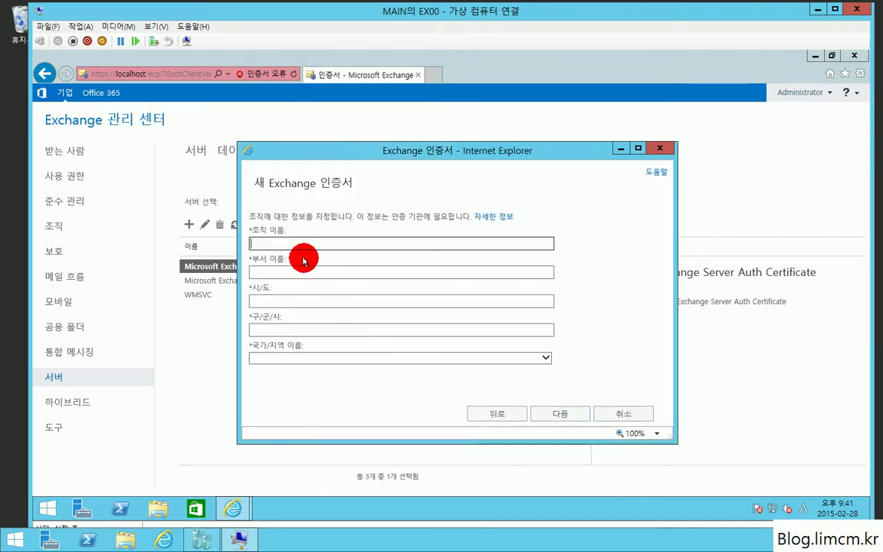
{"action": "type", "text": "ㄴimcm"}
{"action": "key", "text": "Tab"}
{"action": "type", "text": "Limcm"}
{"action": "key", "text": "Tab"}
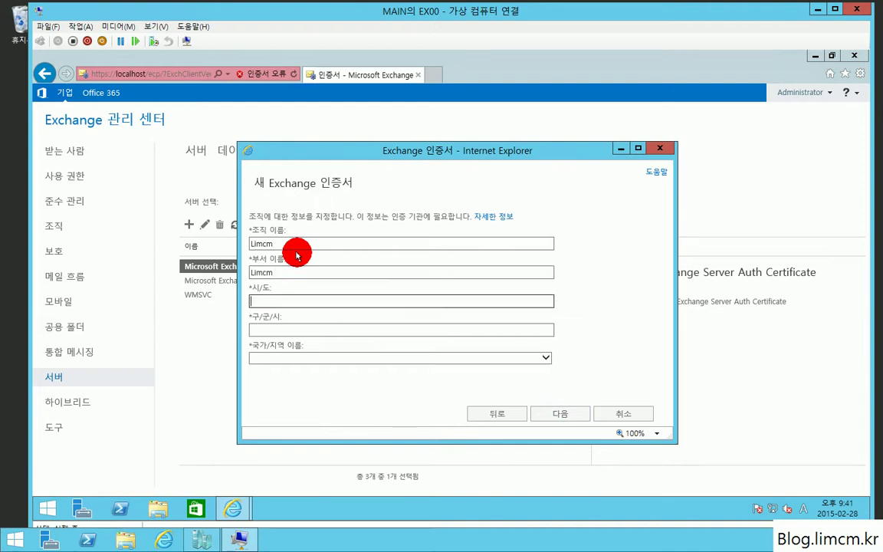
{"action": "type", "text": "Seoul"}
{"action": "key", "text": "Tab"}
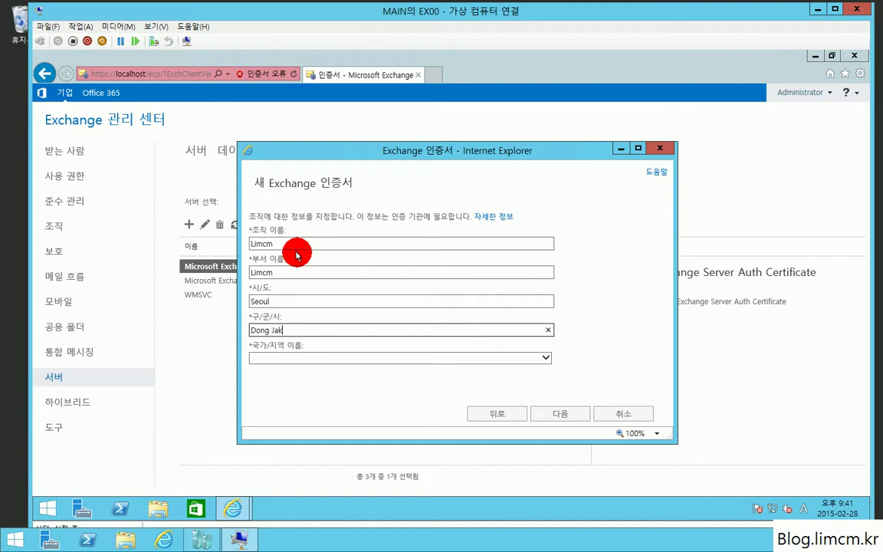
Choose Korea (한국) as the request's country and advance to the file location step.
{"action": "key", "text": "Tab"}
{"action": "key", "text": "Down"}
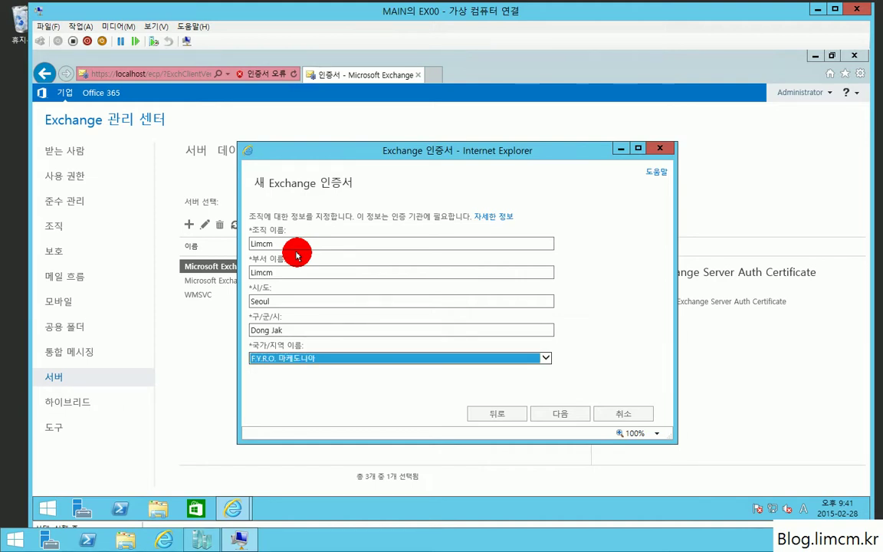
{"action": "left_click", "coordinate": [339, 357]}
{"action": "scroll", "coordinate": [418, 380], "scroll_direction": "down", "scroll_amount": 5}
{"action": "scroll", "coordinate": [428, 374], "scroll_direction": "down", "scroll_amount": 20}
{"action": "left_click_drag", "start_coordinate": [542, 331], "coordinate": [528, 467]}
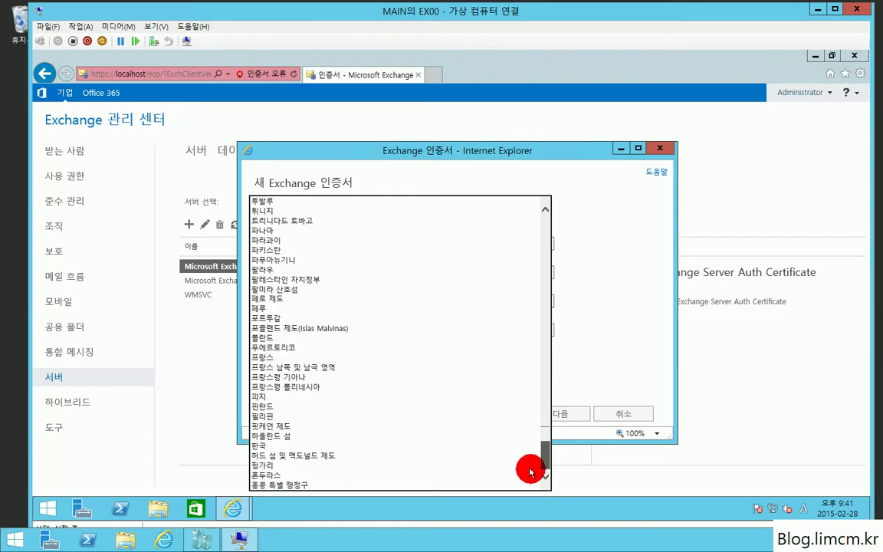
{"action": "left_click", "coordinate": [351, 445]}
{"action": "left_click", "coordinate": [566, 414]}
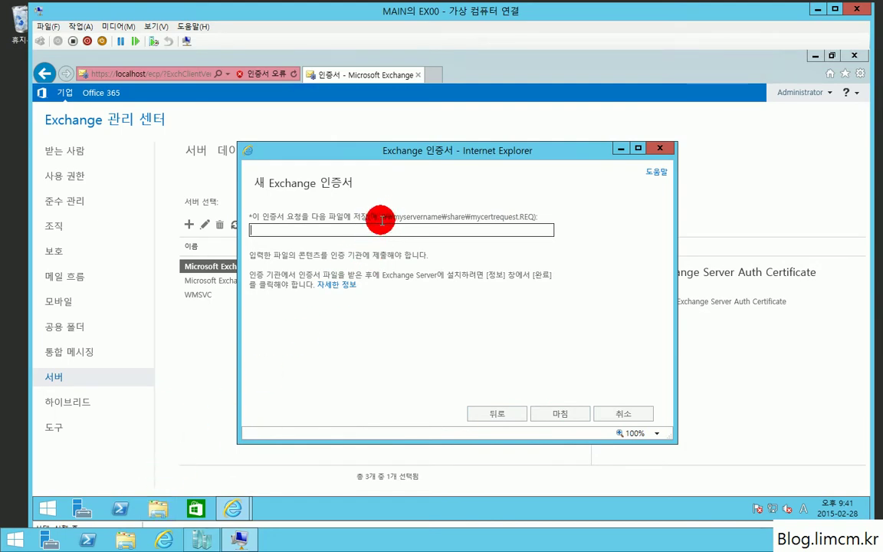
Begin the request file path with the server share \\EX00\.
{"action": "left_click_drag", "start_coordinate": [380, 217], "coordinate": [475, 222]}
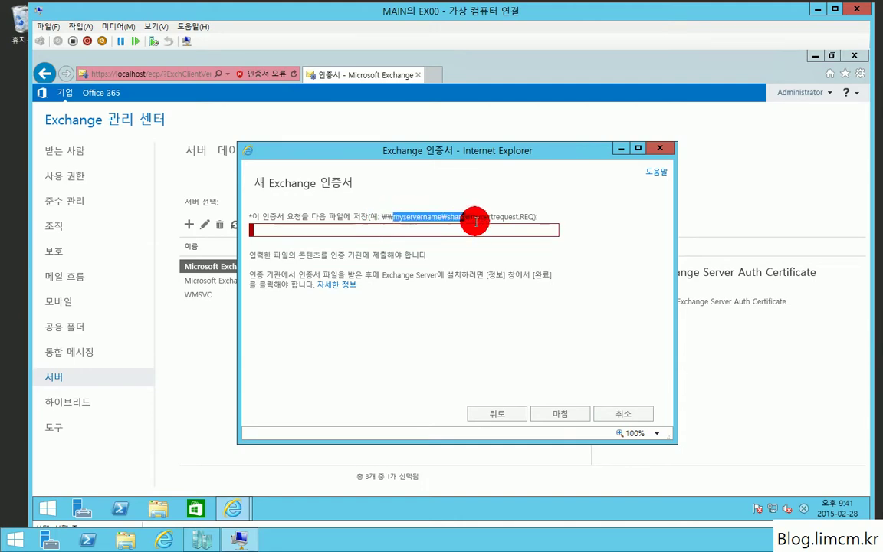
{"action": "left_click", "coordinate": [319, 234]}
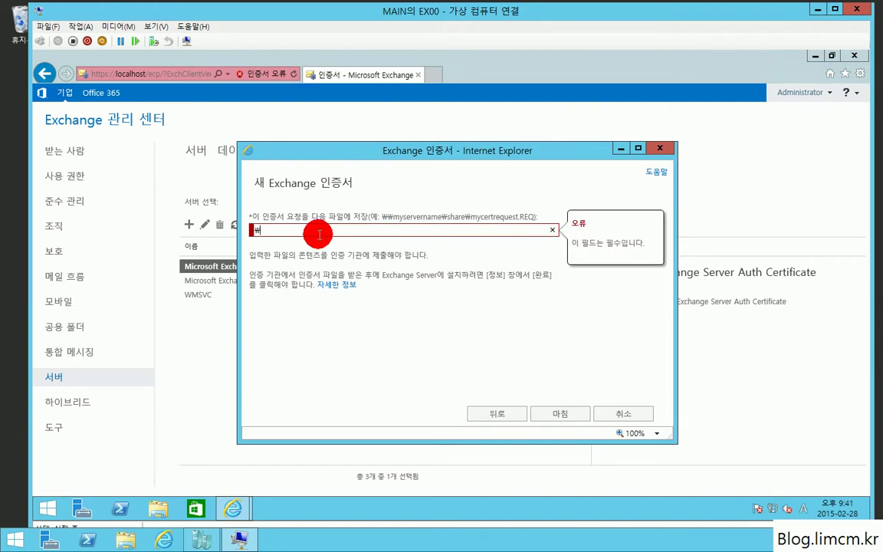
{"action": "type", "text": "\\\\EX00\\"}
{"action": "left_click", "coordinate": [164, 517]}
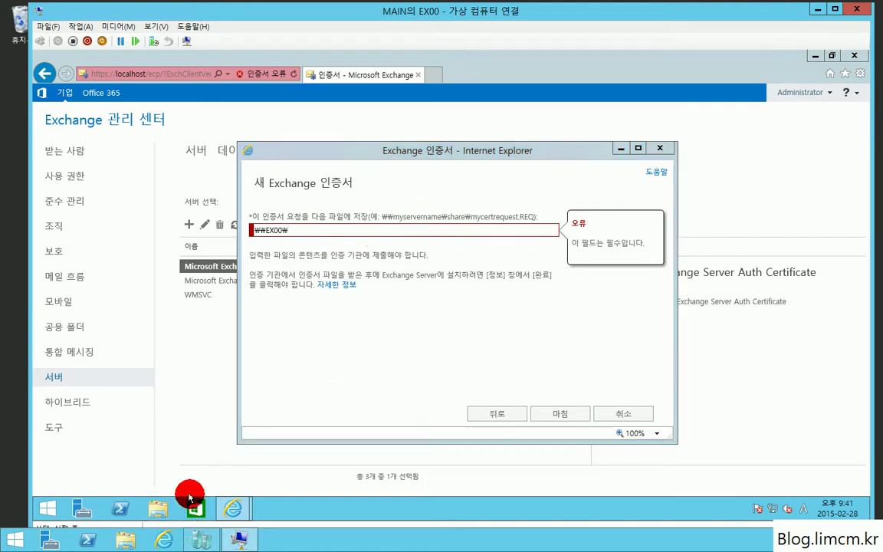
Create a new folder named Share on drive C:.
{"action": "double_click", "coordinate": [380, 300]}
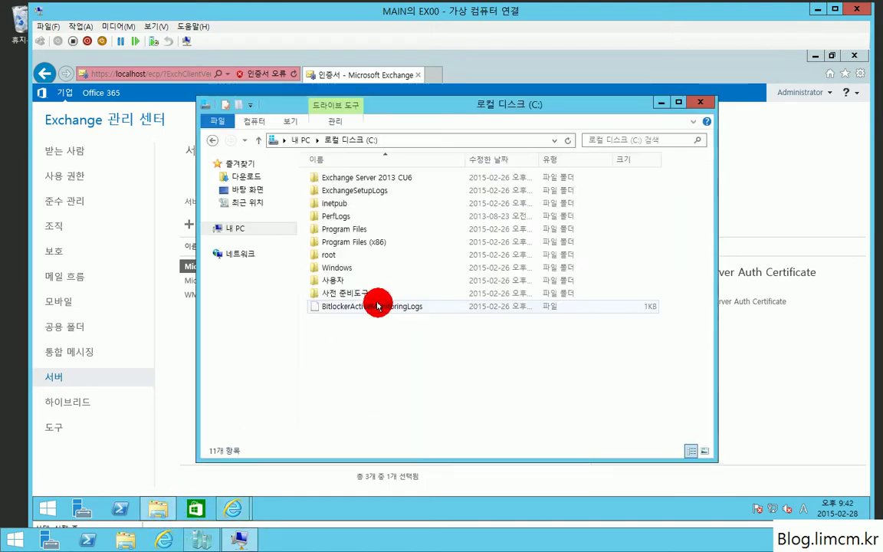
{"action": "right_click", "coordinate": [348, 351]}
{"action": "mouse_move", "coordinate": [423, 460]}
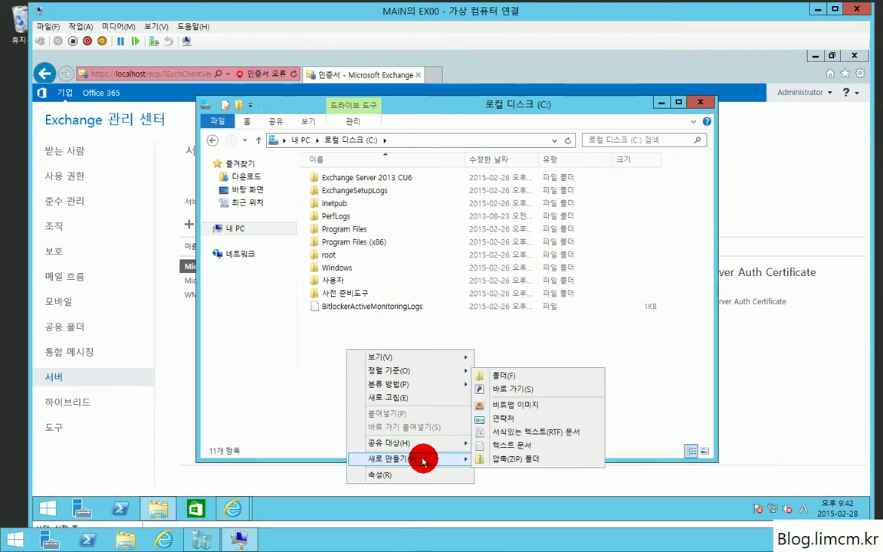
{"action": "left_click", "coordinate": [523, 375]}
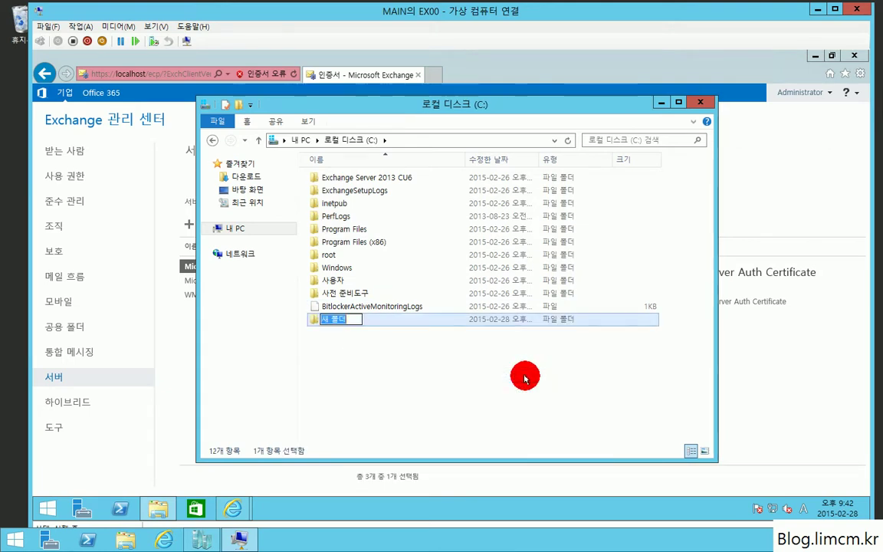
{"action": "type", "text": "Share"}
{"action": "key", "text": "Return"}
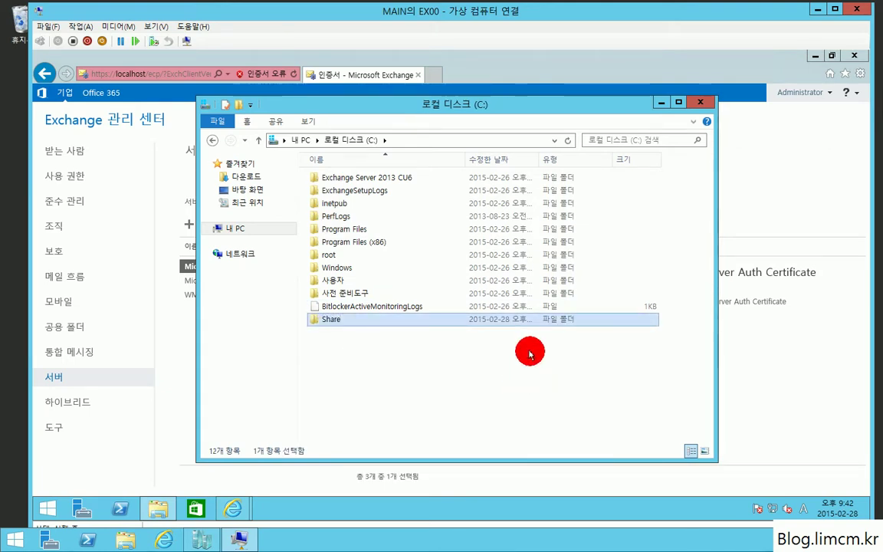
Share the Share folder on the network with Everyone at Read/Write access.
{"action": "right_click", "coordinate": [399, 320]}
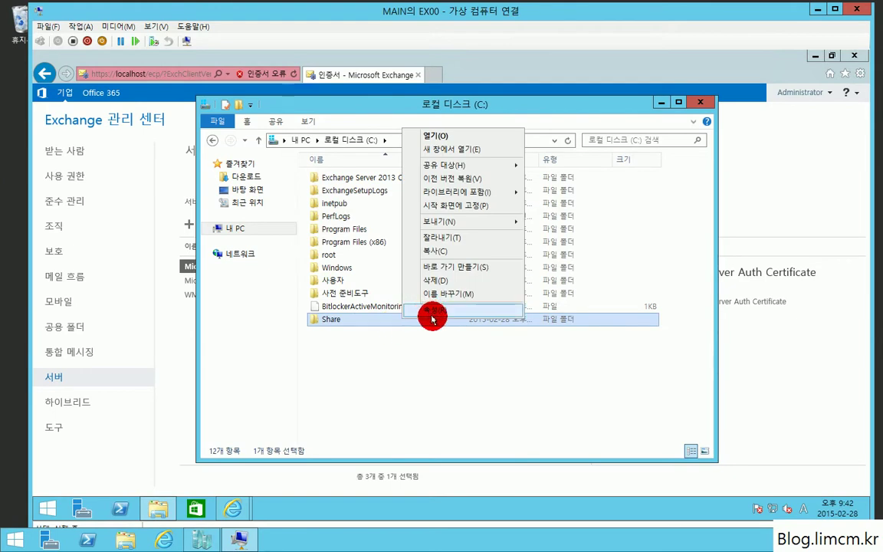
{"action": "left_click", "coordinate": [431, 317]}
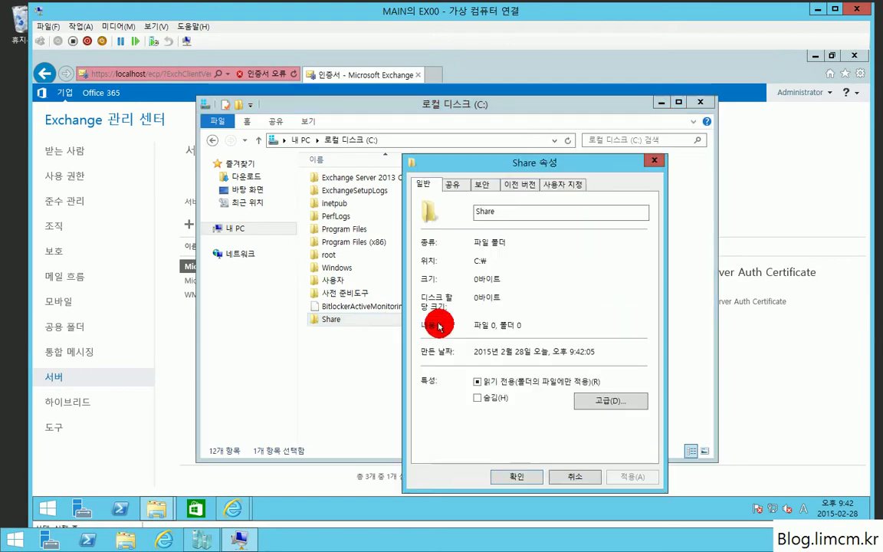
{"action": "left_click", "coordinate": [452, 184]}
{"action": "left_click", "coordinate": [451, 280]}
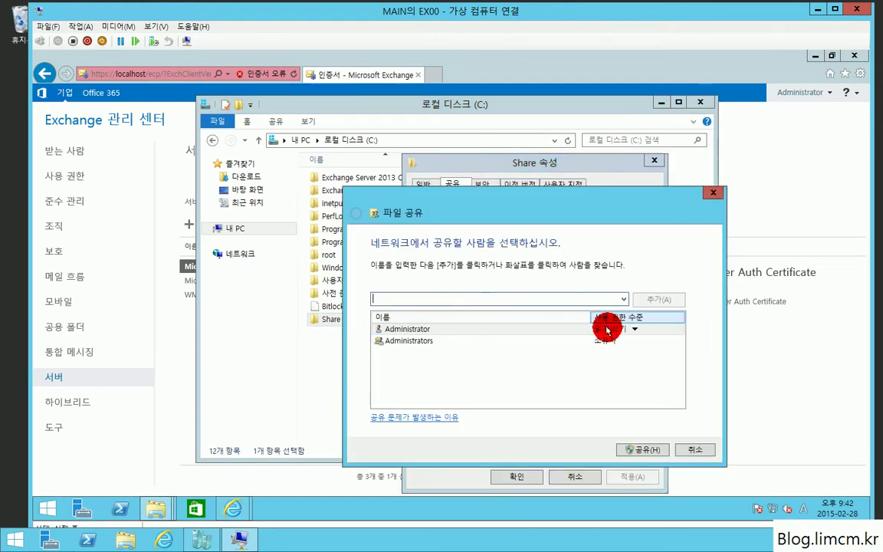
{"action": "left_click", "coordinate": [625, 299]}
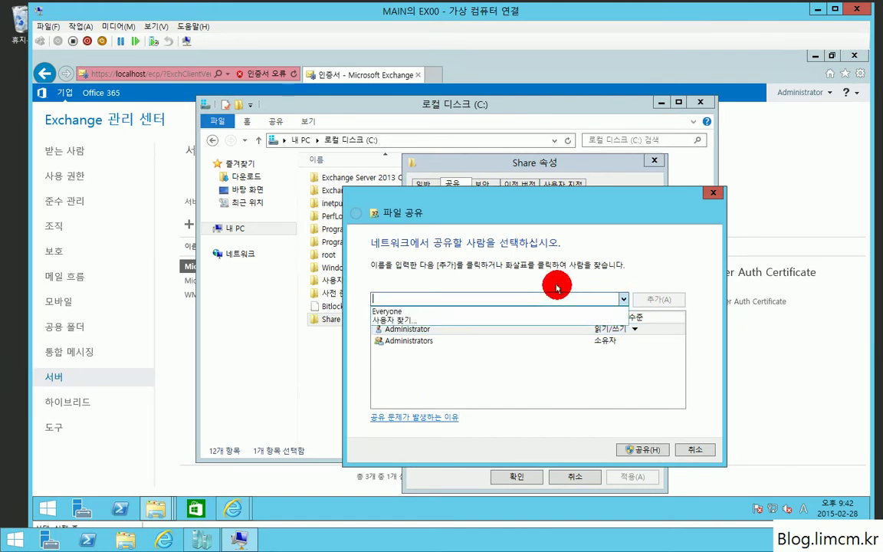
{"action": "left_click", "coordinate": [558, 287]}
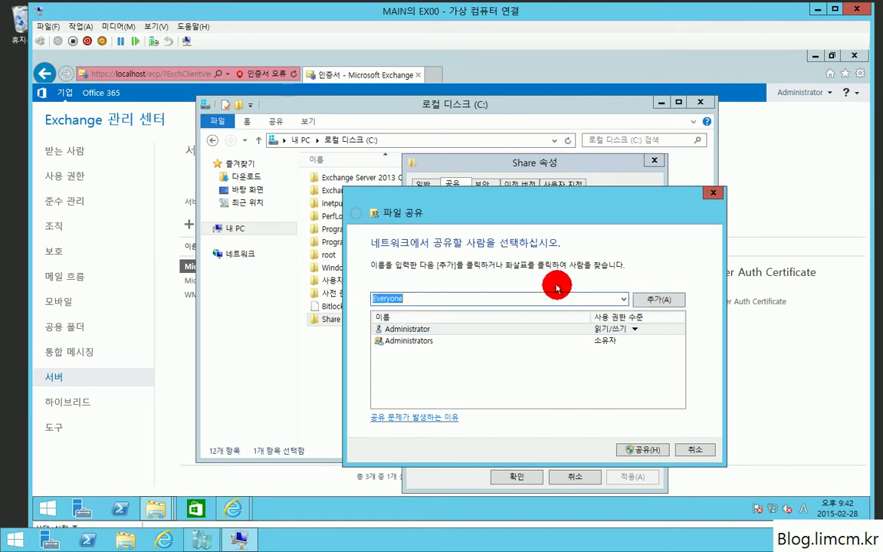
{"action": "left_click", "coordinate": [659, 300]}
{"action": "left_click", "coordinate": [616, 354]}
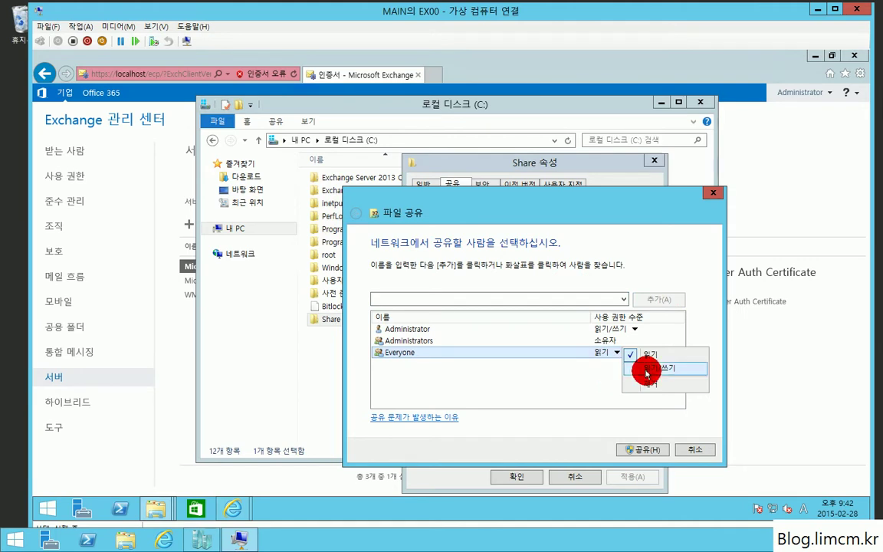
{"action": "left_click", "coordinate": [686, 372]}
{"action": "left_click", "coordinate": [651, 448]}
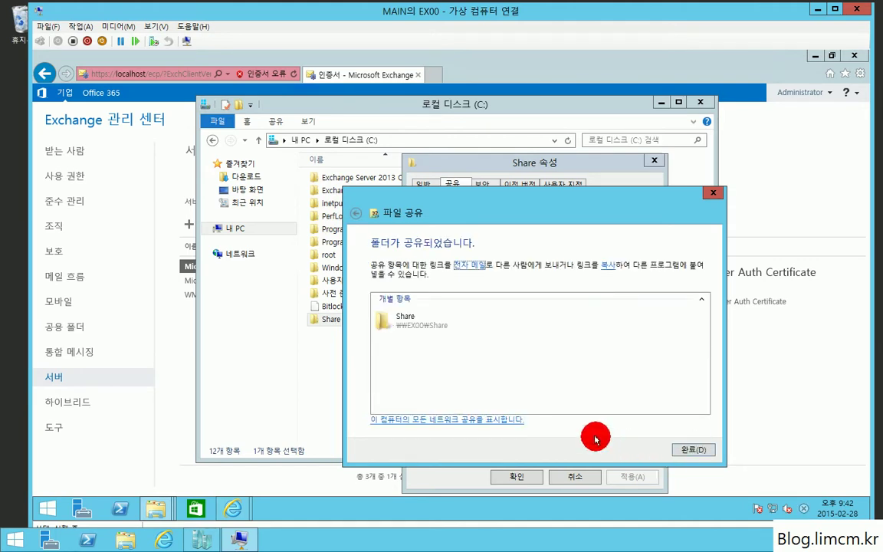
{"action": "left_click", "coordinate": [694, 450]}
{"action": "left_click", "coordinate": [514, 477]}
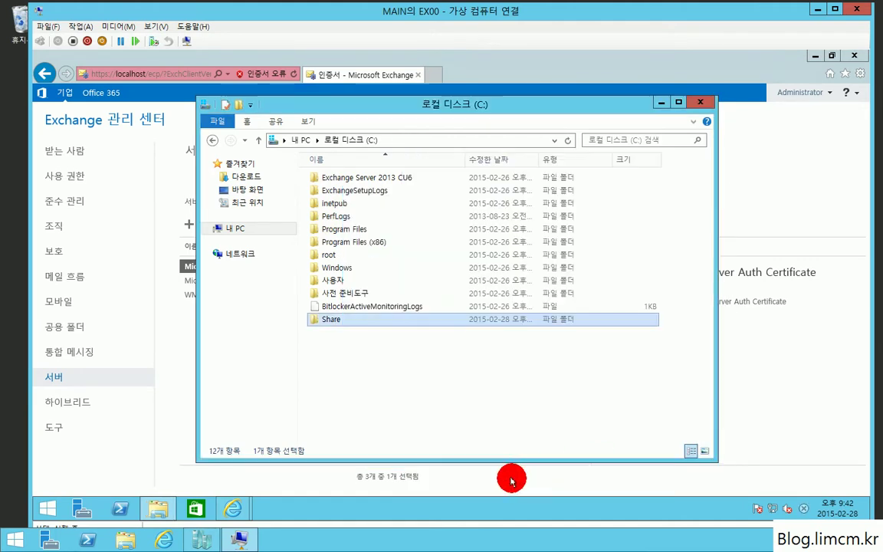
Save the *.limcm.kr request as \\EX00\share\test.req and finish the wizard.
{"action": "left_click", "coordinate": [700, 102]}
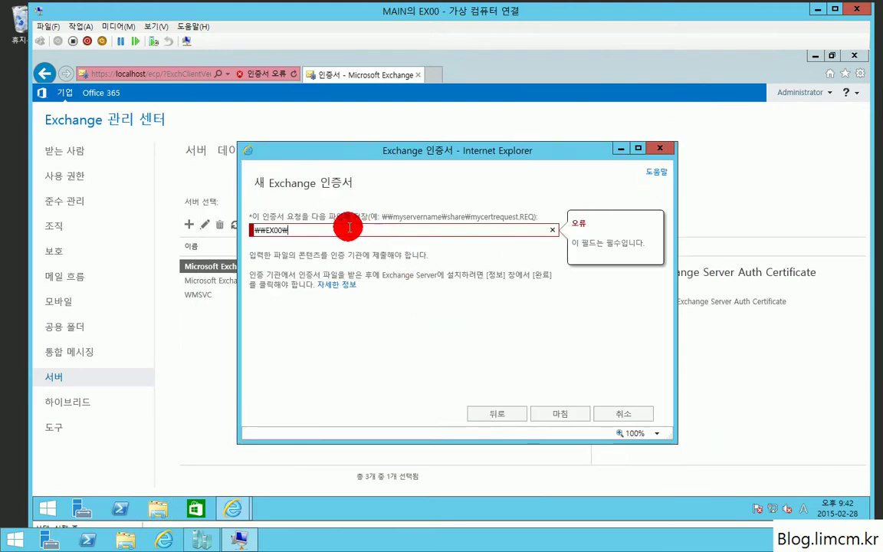
{"action": "type", "text": "re₩test.req"}
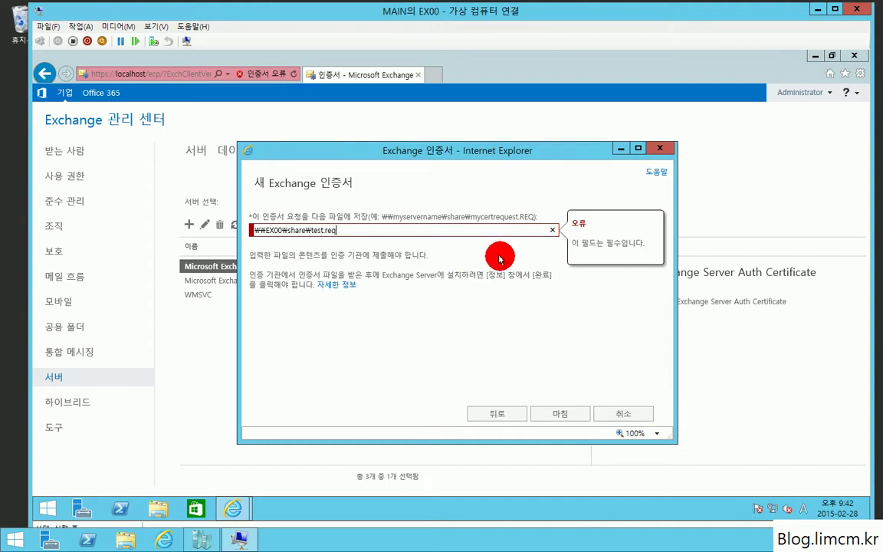
{"action": "left_click", "coordinate": [560, 415]}
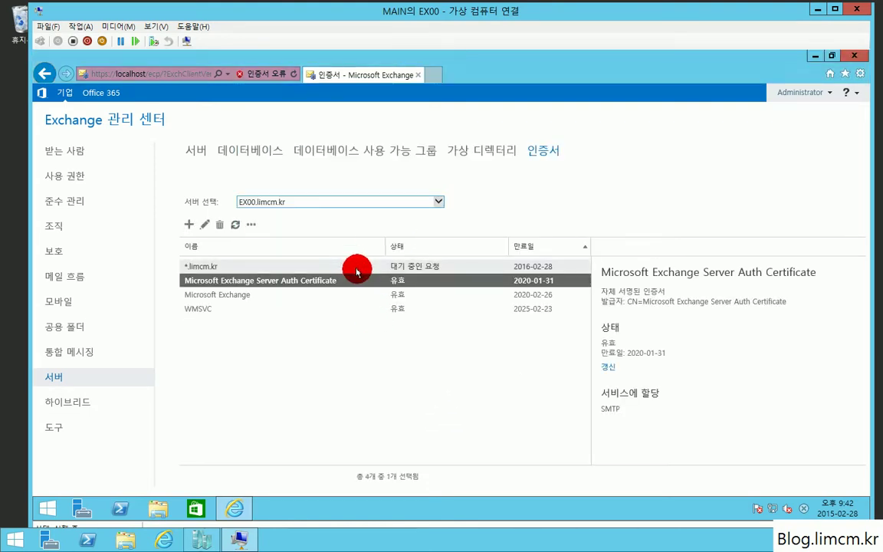
Browse to the Share folder on the C: drive and select test.req.
{"action": "left_click", "coordinate": [357, 267]}
{"action": "left_click", "coordinate": [157, 510]}
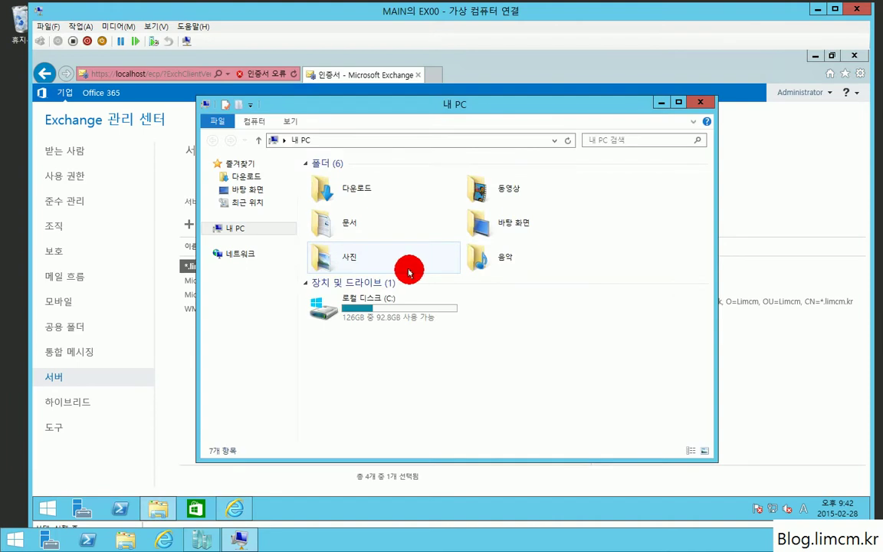
{"action": "double_click", "coordinate": [398, 310]}
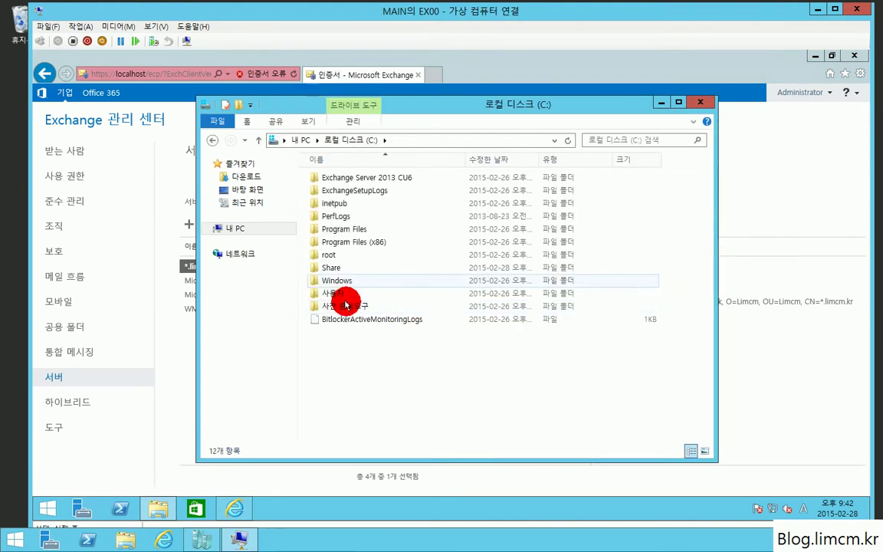
{"action": "double_click", "coordinate": [337, 268]}
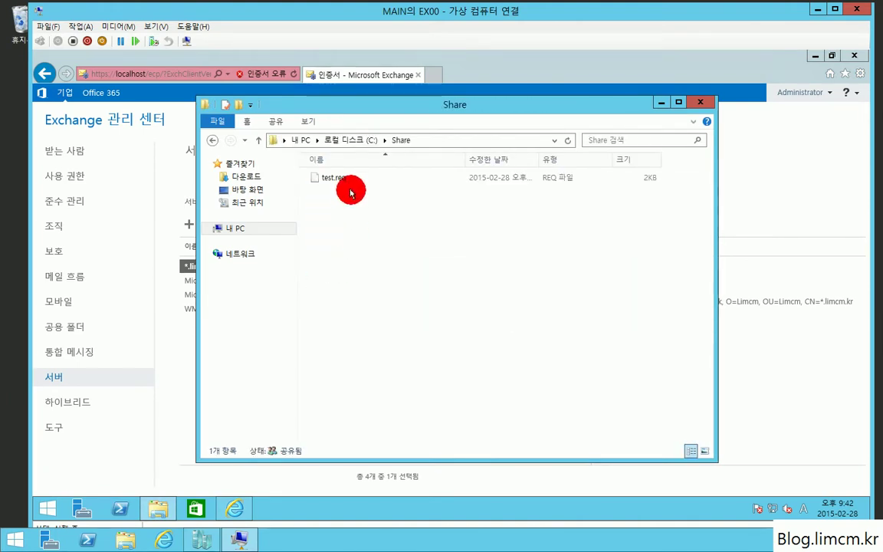
{"action": "left_click", "coordinate": [339, 180]}
{"action": "left_click", "coordinate": [452, 311]}
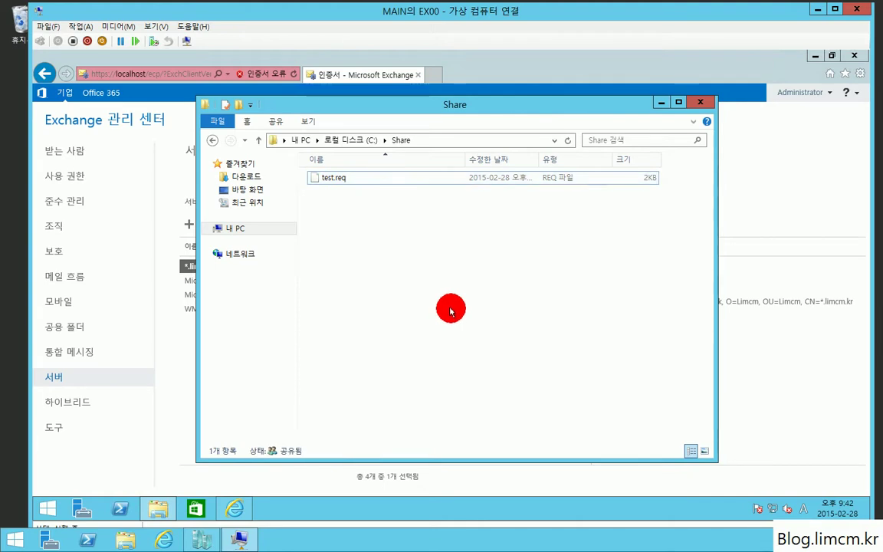
Open test.req in Notepad and select the whole certificate request text.
{"action": "key", "text": "super+r"}
{"action": "type", "text": "notepad"}
{"action": "key", "text": "Return"}
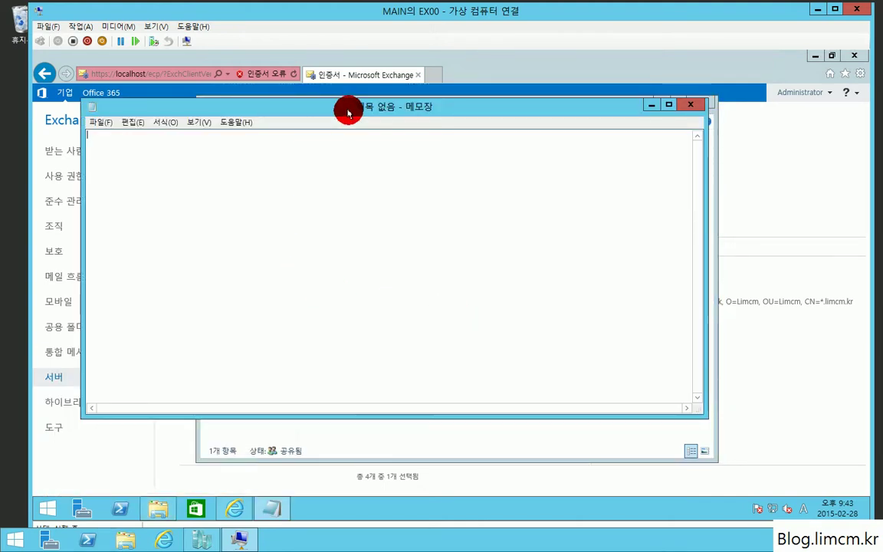
{"action": "left_click_drag", "start_coordinate": [352, 112], "coordinate": [630, 235]}
{"action": "left_click_drag", "start_coordinate": [335, 178], "coordinate": [542, 329]}
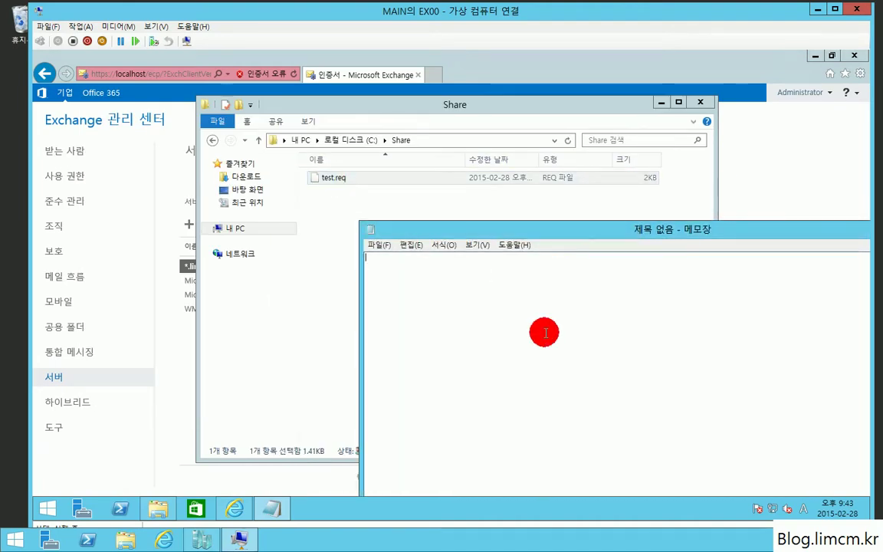
{"action": "left_click_drag", "start_coordinate": [645, 229], "coordinate": [382, 107]}
{"action": "left_click_drag", "start_coordinate": [315, 305], "coordinate": [111, 134]}
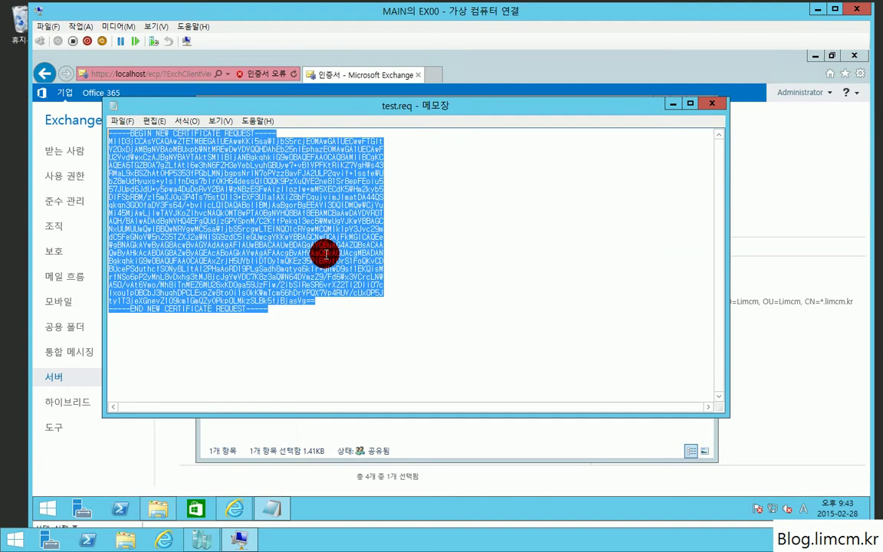
{"action": "left_click", "coordinate": [437, 75]}
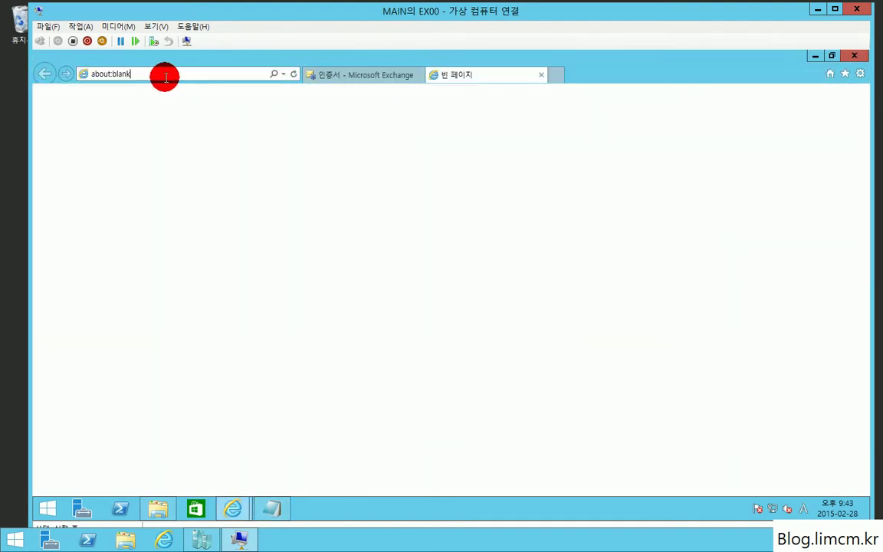
Load gogetssl.com, dismiss the blocked-content security warning, and close Internet Explorer.
{"action": "left_click", "coordinate": [166, 75]}
{"action": "type", "text": "gogetssl.com"}
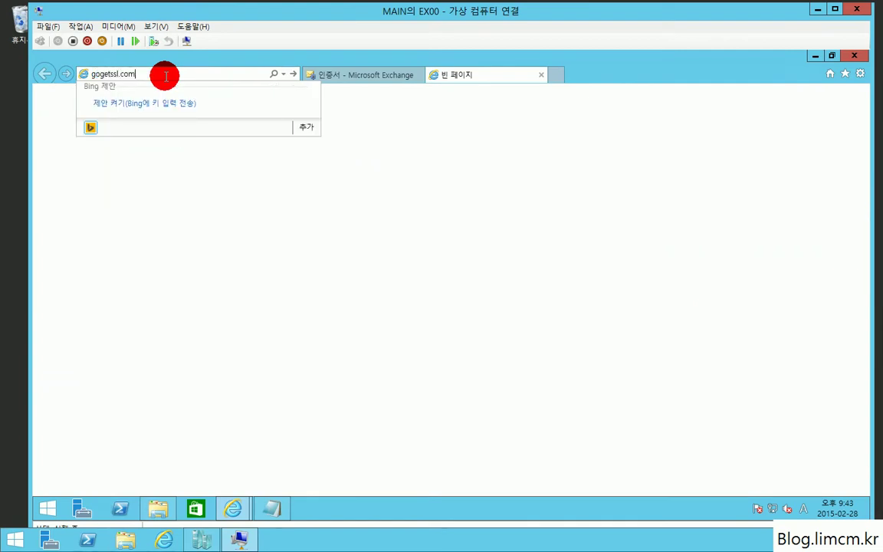
{"action": "key", "text": "Return"}
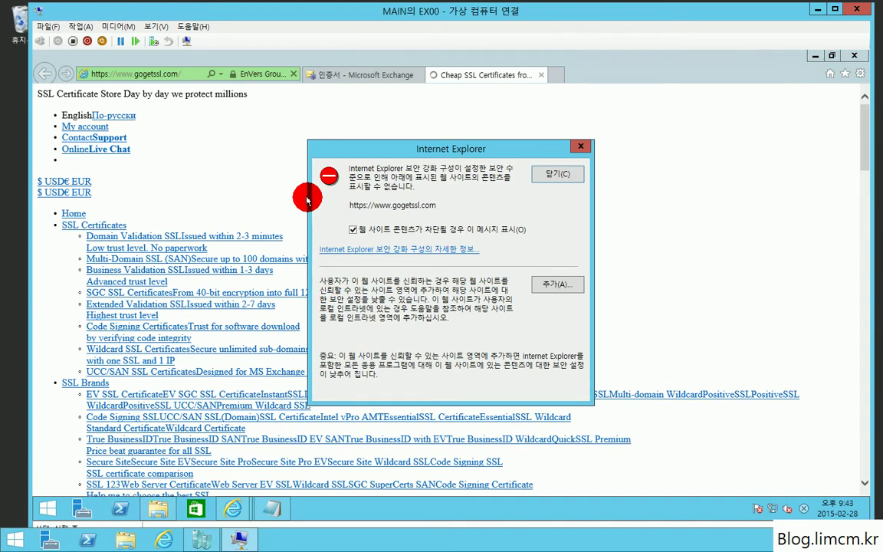
{"action": "left_click", "coordinate": [546, 172]}
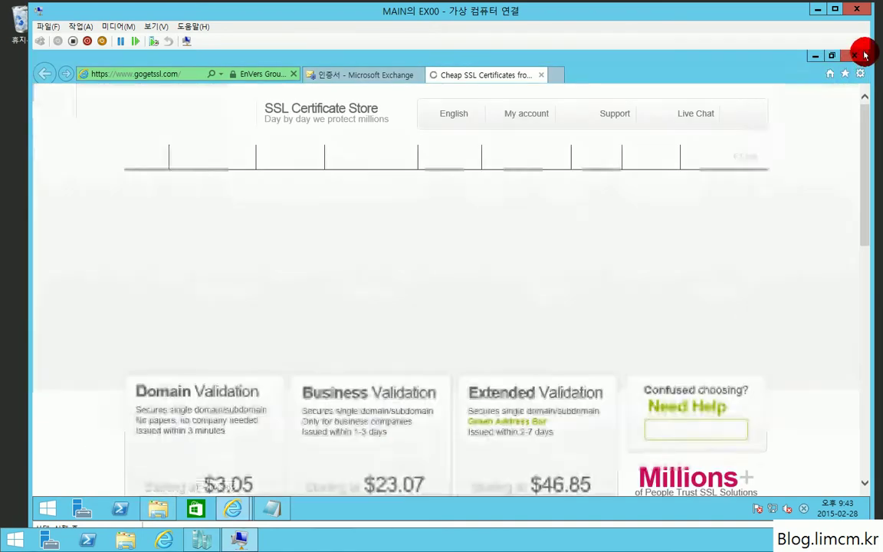
{"action": "left_click", "coordinate": [857, 56]}
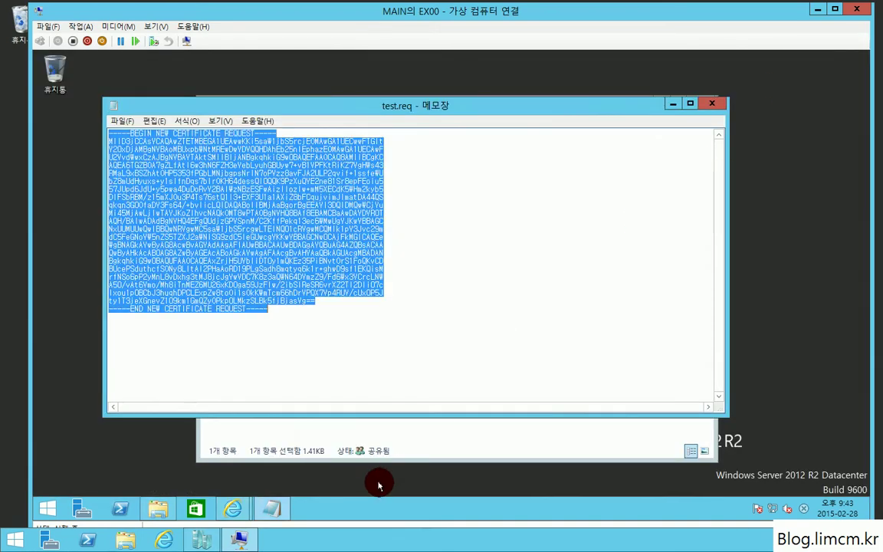
In Server Manager's Local Server, turn IE Enhanced Security off for administrators and users.
{"action": "left_click", "coordinate": [81, 508]}
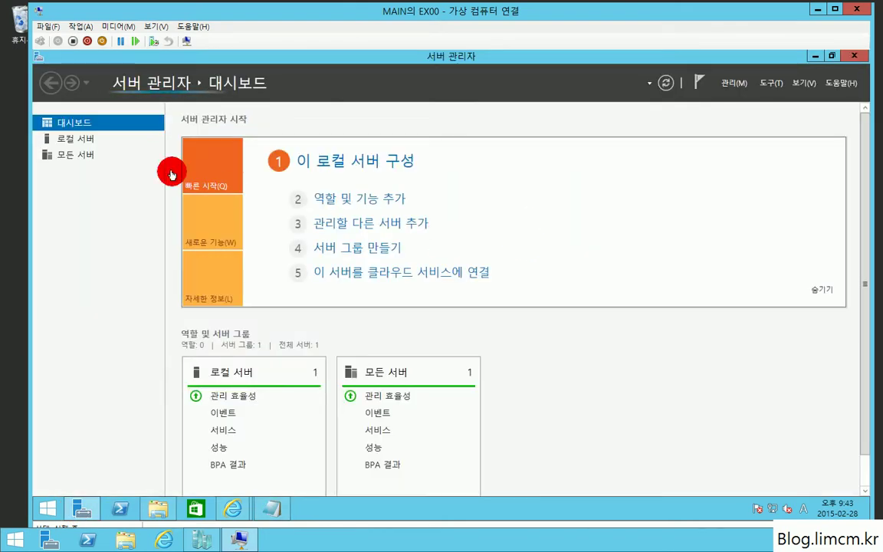
{"action": "left_click", "coordinate": [70, 140]}
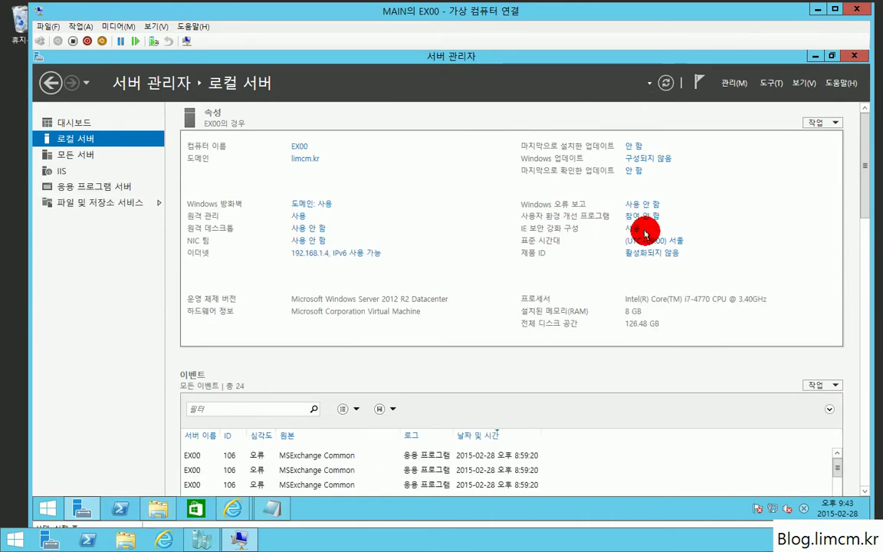
{"action": "left_click", "coordinate": [638, 229]}
{"action": "left_click", "coordinate": [364, 258]}
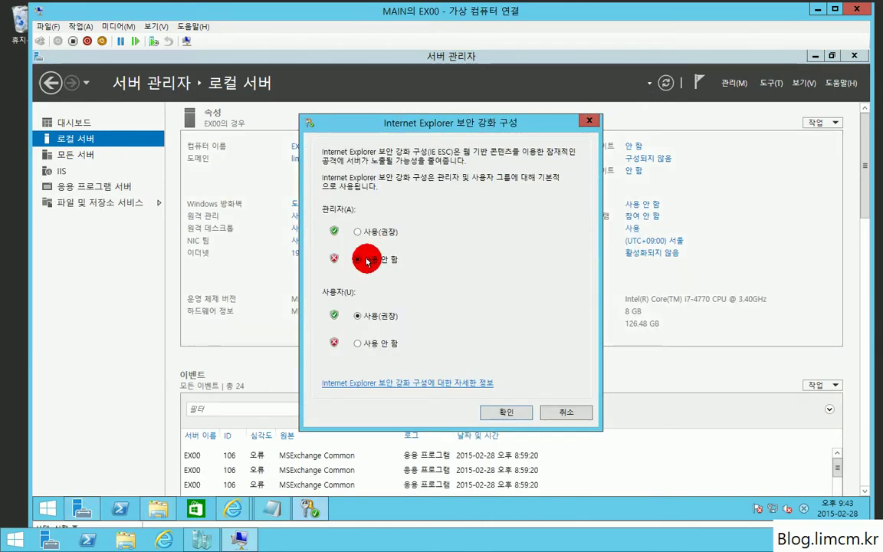
{"action": "left_click", "coordinate": [375, 350]}
{"action": "left_click", "coordinate": [493, 408]}
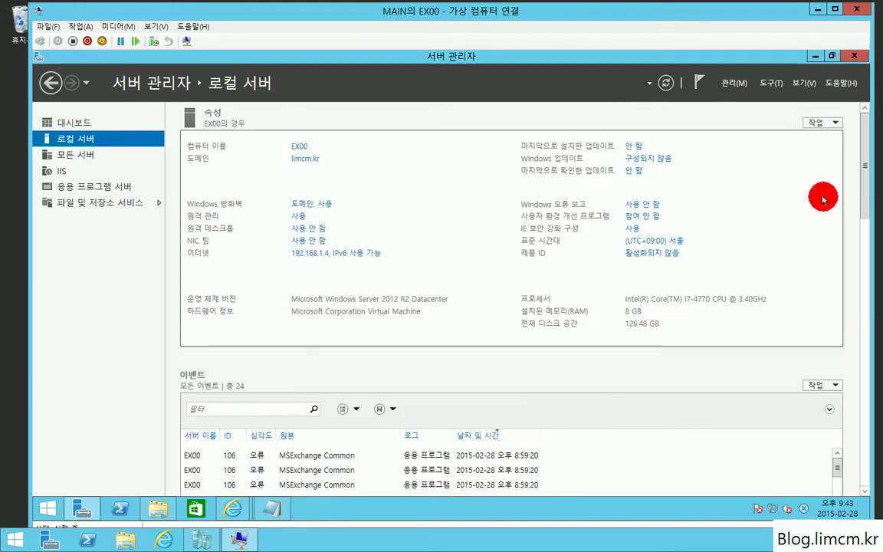
{"action": "left_click", "coordinate": [854, 55]}
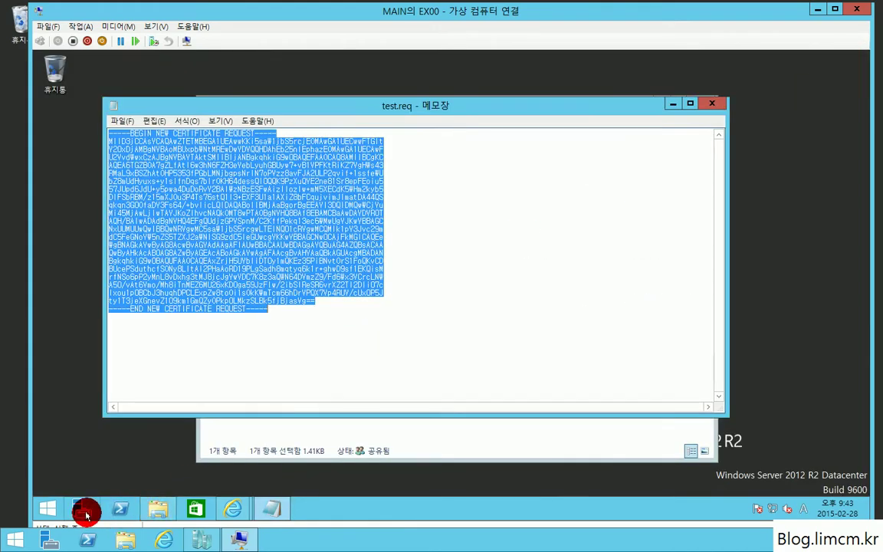
Close the open browser windows, pin Internet Explorer to the taskbar, and relaunch it.
{"action": "right_click", "coordinate": [237, 514]}
{"action": "left_click", "coordinate": [206, 472]}
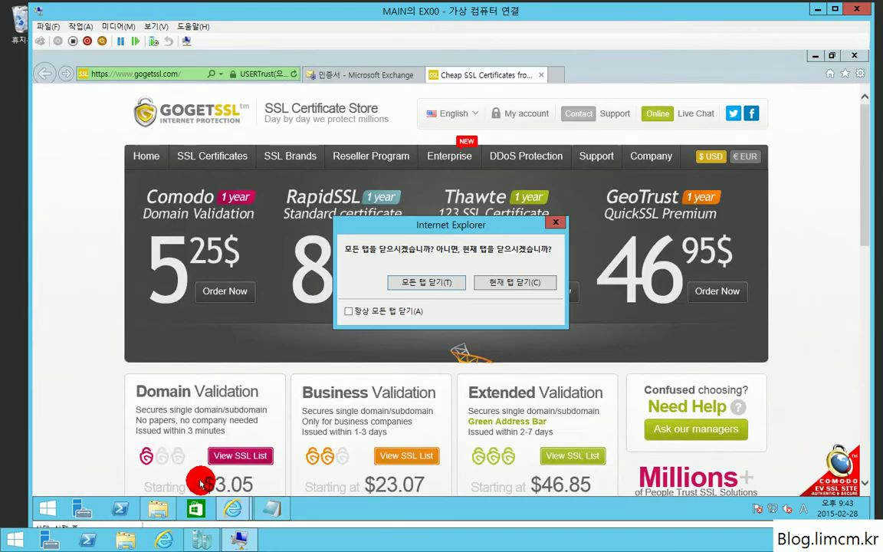
{"action": "left_click", "coordinate": [526, 285]}
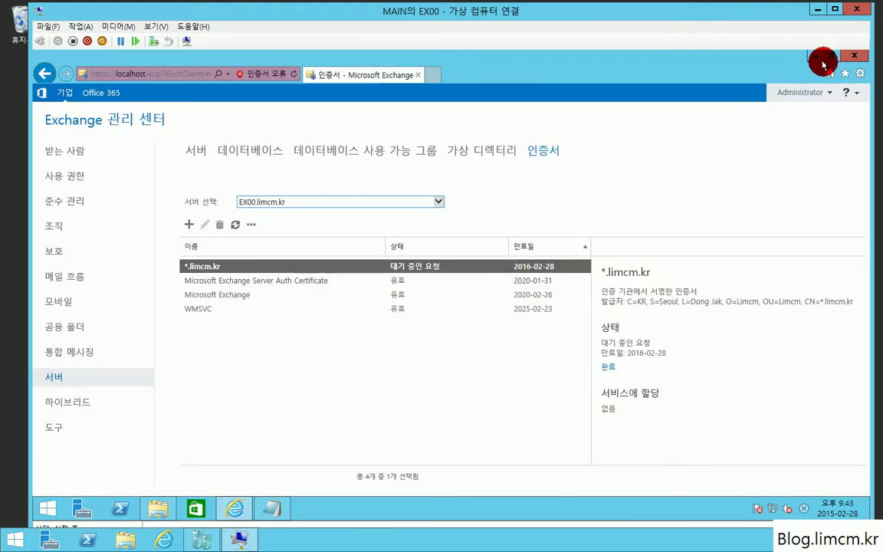
{"action": "left_click", "coordinate": [854, 56]}
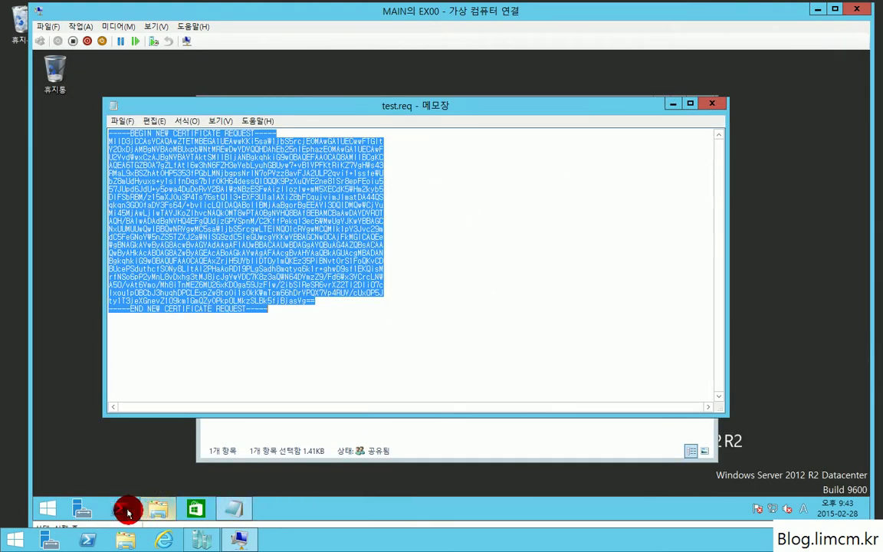
{"action": "key", "text": "super"}
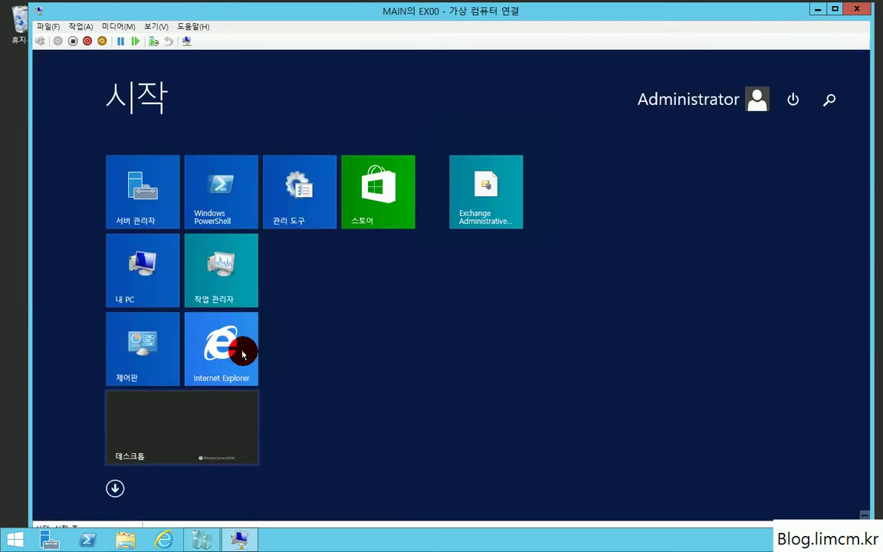
{"action": "right_click", "coordinate": [234, 336]}
{"action": "left_click", "coordinate": [291, 360]}
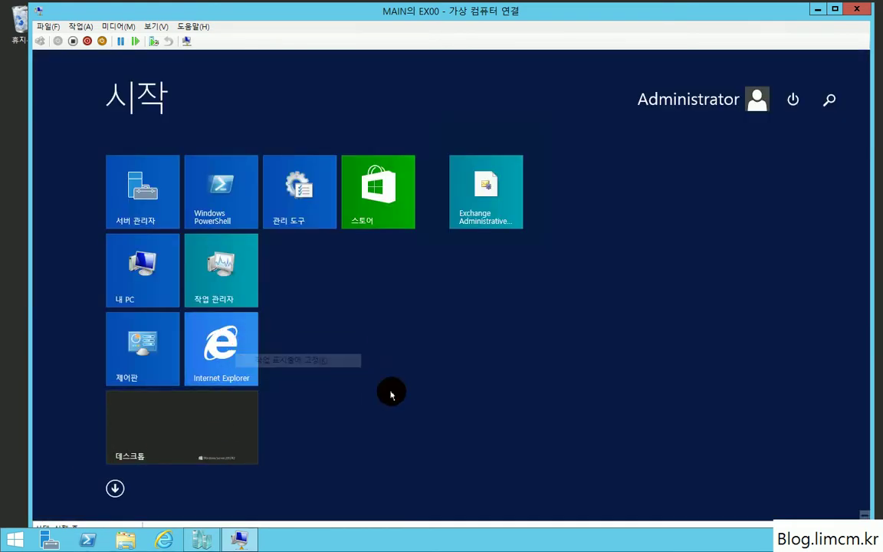
{"action": "key", "text": "super"}
{"action": "left_click", "coordinate": [267, 508]}
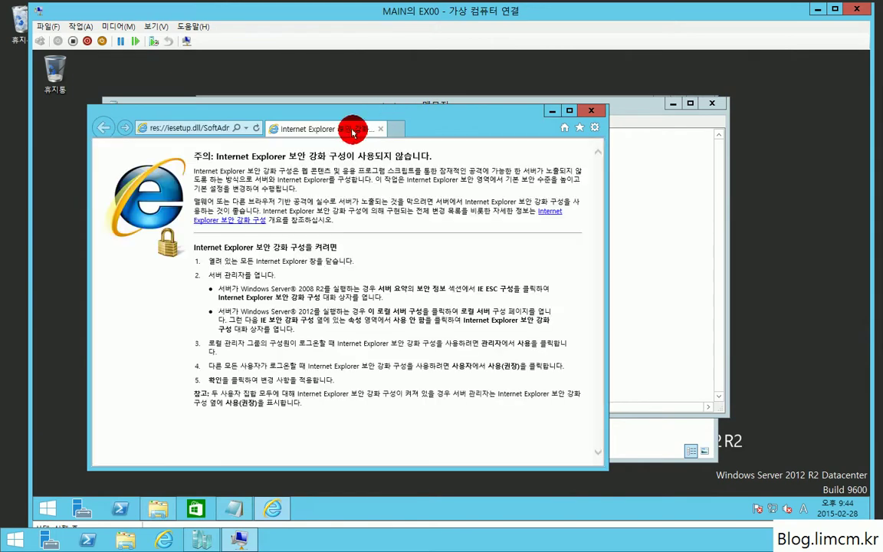
Maximize the browser, go to gogetssl.com, and open the Wildcard SSL Certificates page.
{"action": "double_click", "coordinate": [418, 114]}
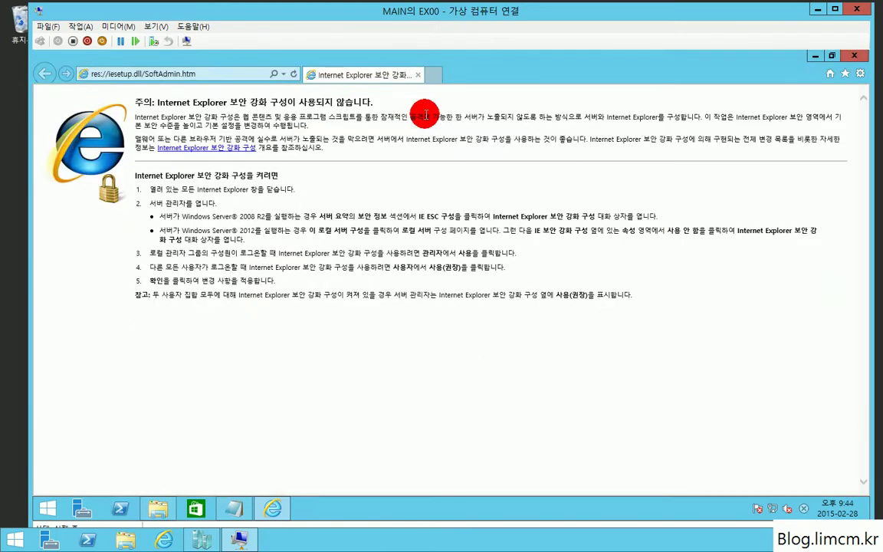
{"action": "left_click", "coordinate": [181, 75]}
{"action": "type", "text": "gogetssl.com/"}
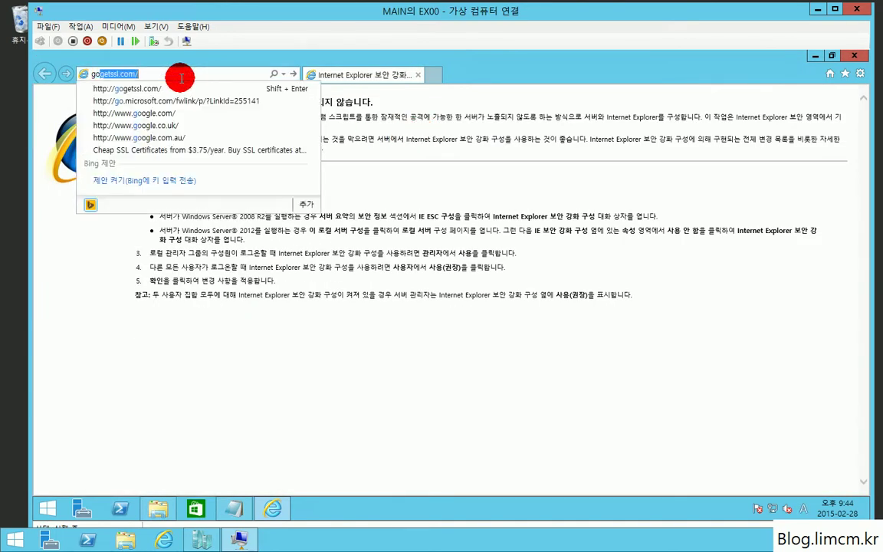
{"action": "key", "text": "Return"}
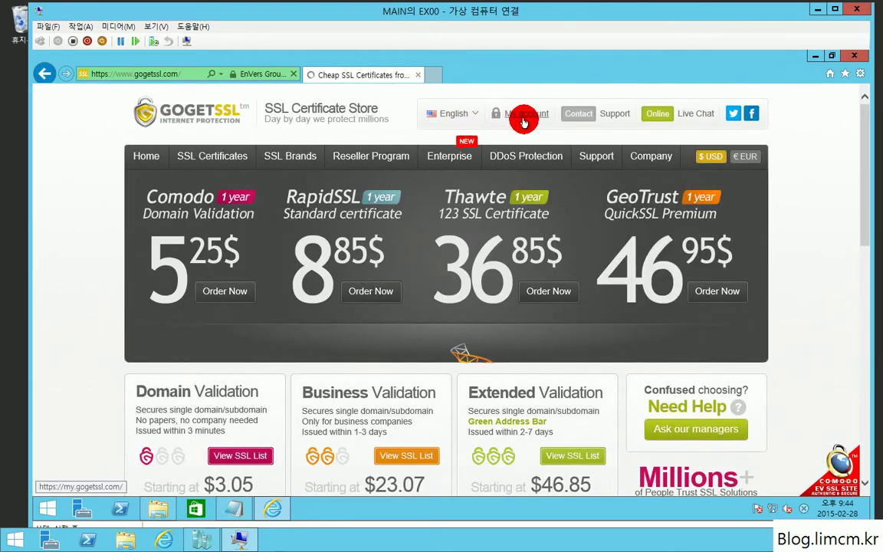
{"action": "scroll", "coordinate": [254, 194], "scroll_direction": "down", "scroll_amount": 1}
{"action": "scroll", "coordinate": [254, 193], "scroll_direction": "up", "scroll_amount": 1}
{"action": "mouse_move", "coordinate": [223, 165]}
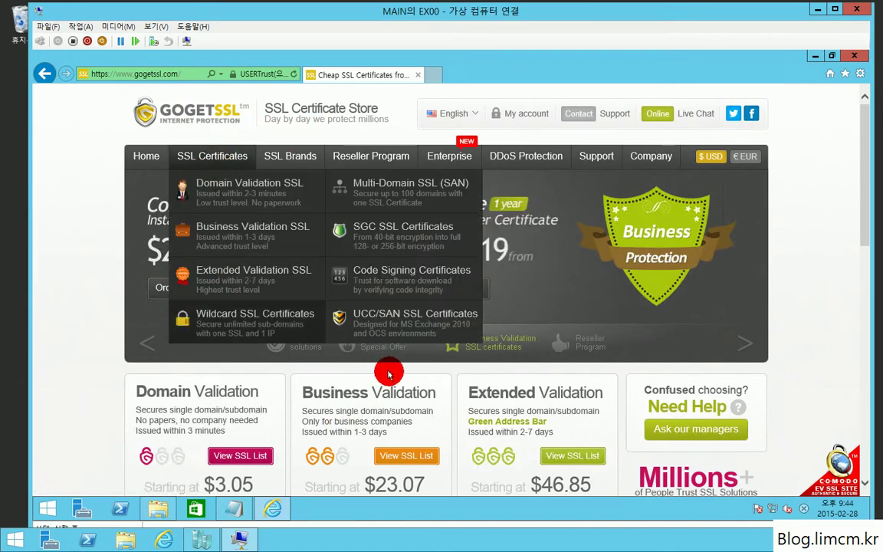
{"action": "scroll", "coordinate": [414, 388], "scroll_direction": "down", "scroll_amount": 3}
{"action": "scroll", "coordinate": [408, 389], "scroll_direction": "down", "scroll_amount": 1}
{"action": "scroll", "coordinate": [399, 368], "scroll_direction": "up", "scroll_amount": 4}
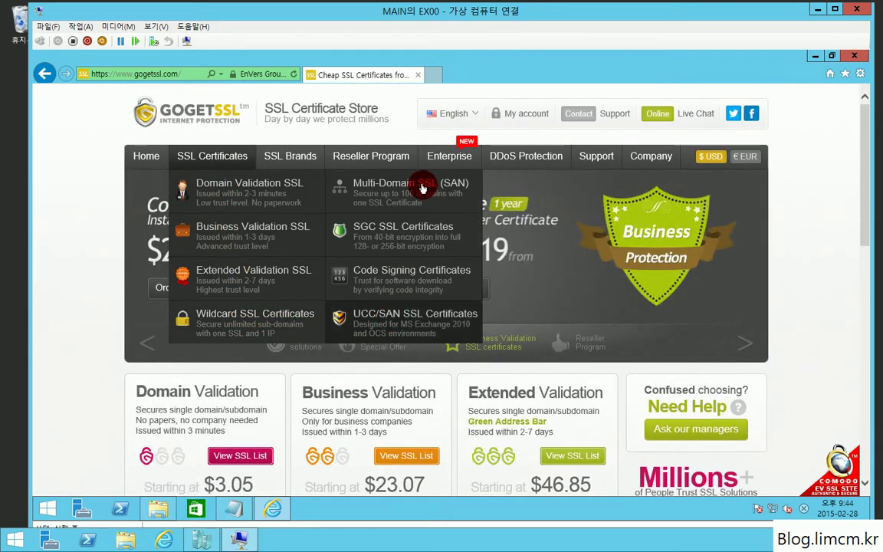
{"action": "left_click", "coordinate": [236, 321]}
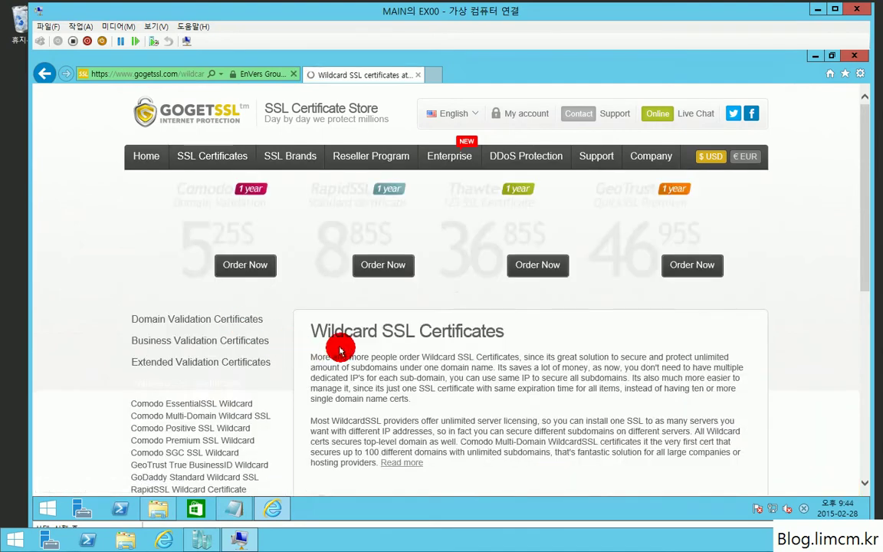
Open the Comodo Positive SSL Wildcard product and select the 1-year $70.95 price option.
{"action": "scroll", "coordinate": [471, 338], "scroll_direction": "down", "scroll_amount": 2}
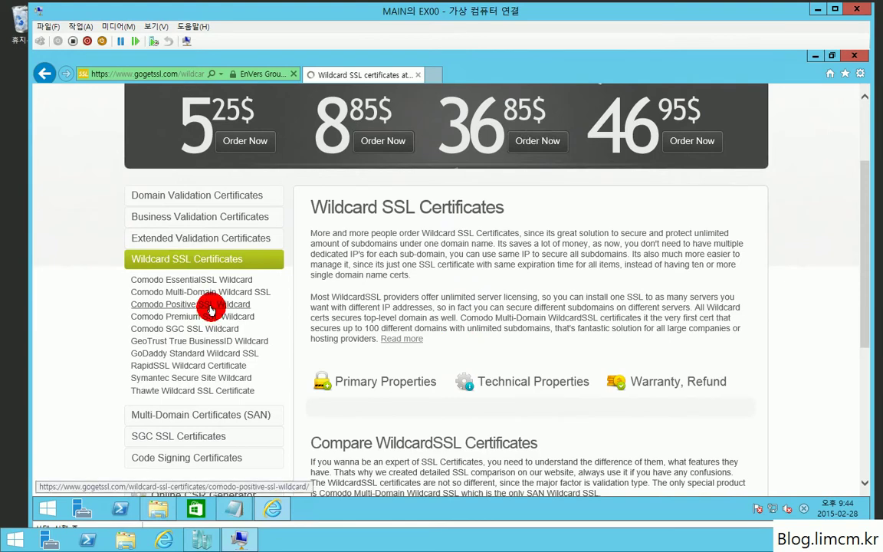
{"action": "left_click", "coordinate": [211, 308]}
{"action": "scroll", "coordinate": [491, 391], "scroll_direction": "down", "scroll_amount": 2}
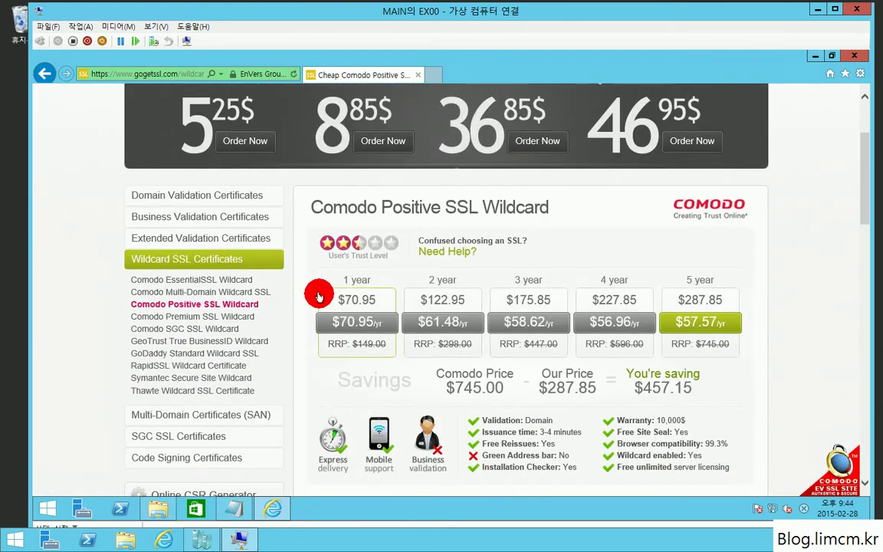
{"action": "left_click", "coordinate": [343, 300]}
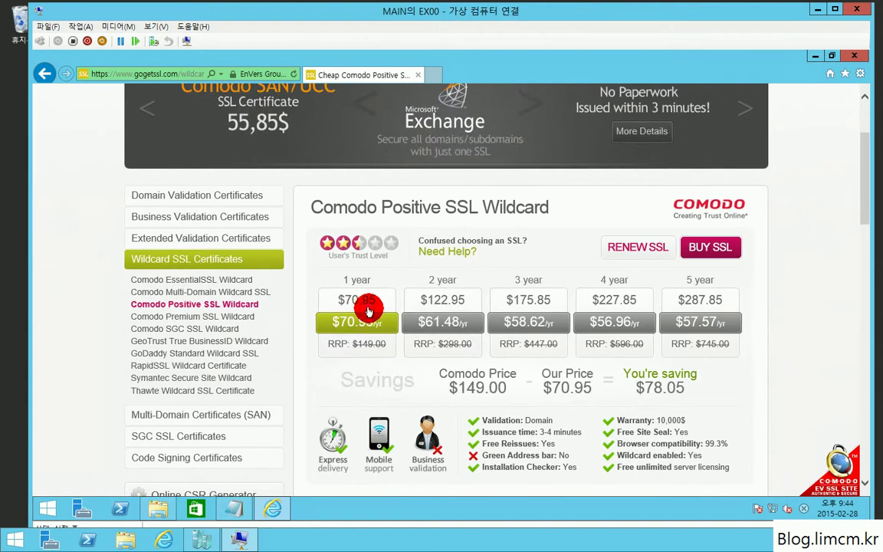
{"action": "scroll", "coordinate": [371, 321], "scroll_direction": "down", "scroll_amount": 1}
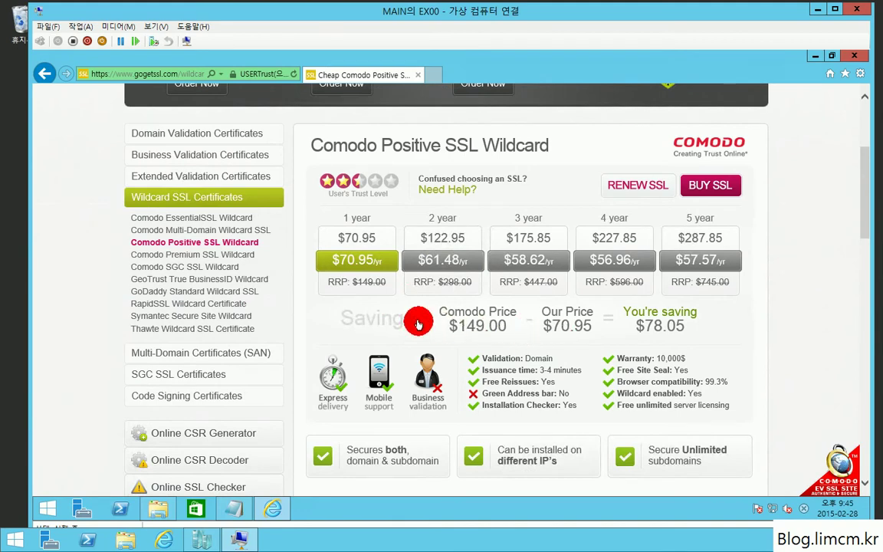
{"action": "scroll", "coordinate": [420, 319], "scroll_direction": "down", "scroll_amount": 2}
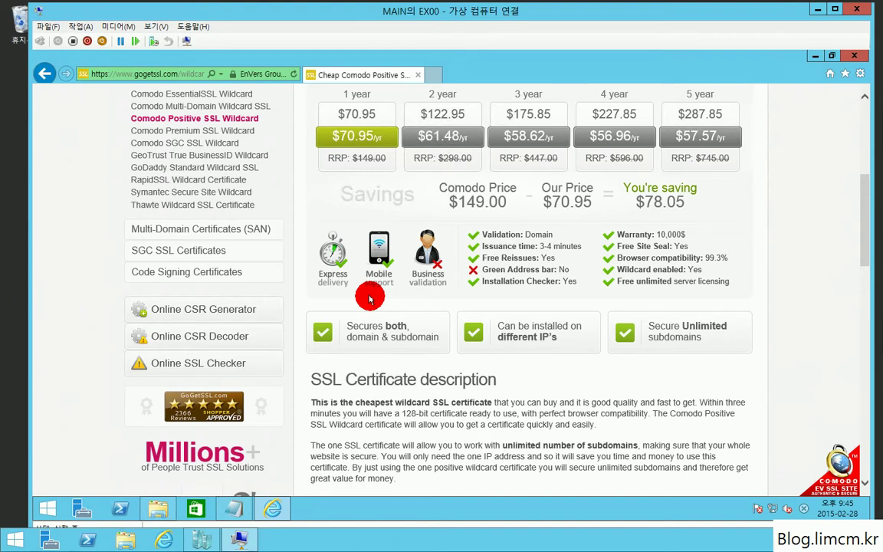
{"action": "scroll", "coordinate": [380, 314], "scroll_direction": "up", "scroll_amount": 1}
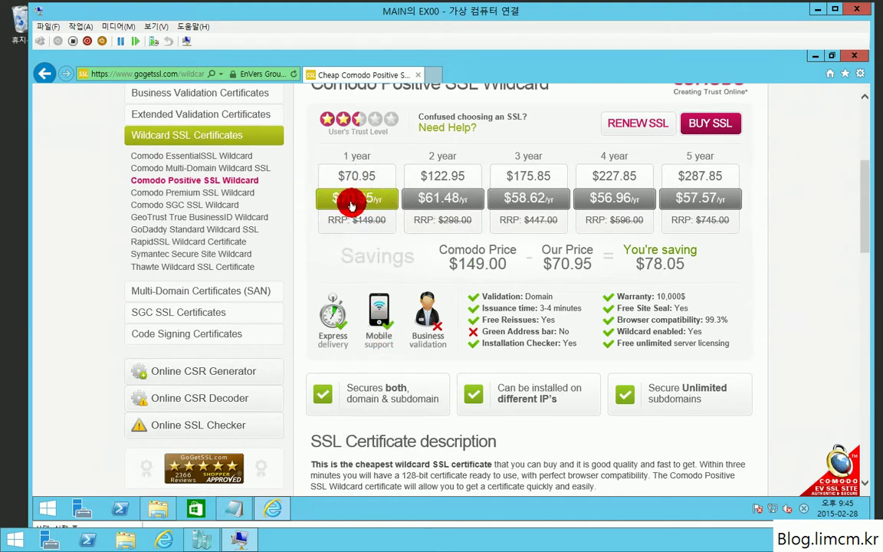
{"action": "left_click", "coordinate": [229, 77]}
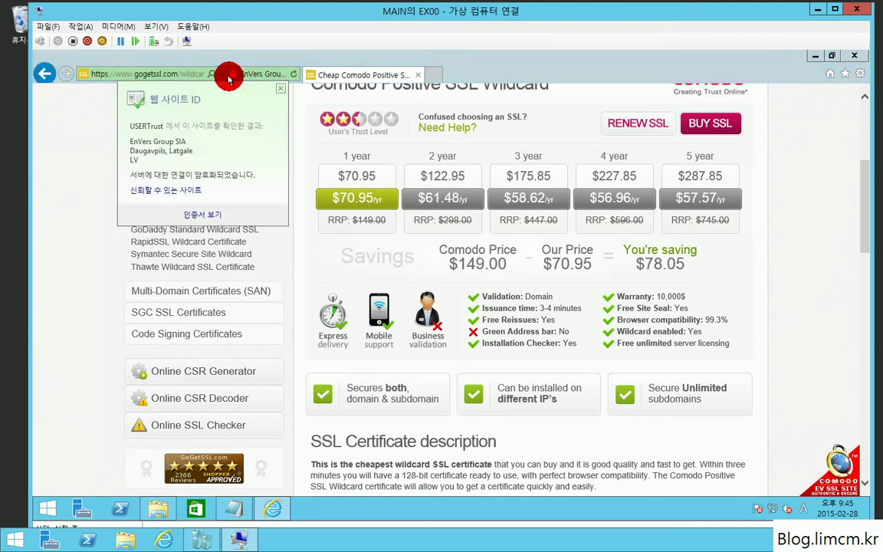
{"action": "left_click", "coordinate": [201, 215]}
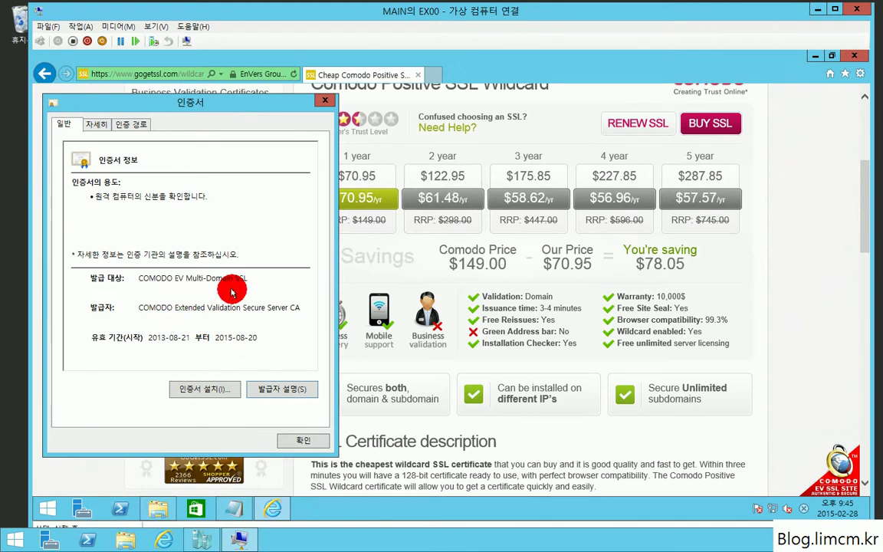
{"action": "left_click", "coordinate": [302, 439]}
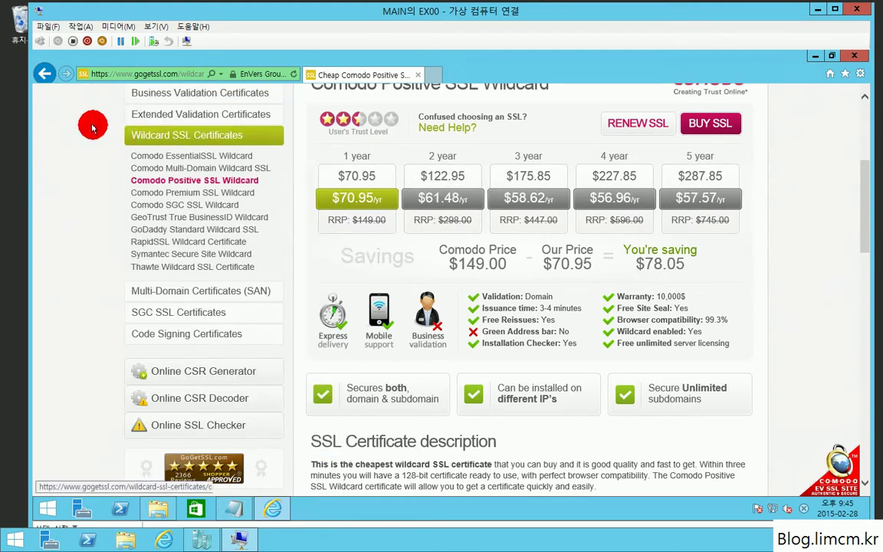
{"action": "left_click", "coordinate": [101, 74]}
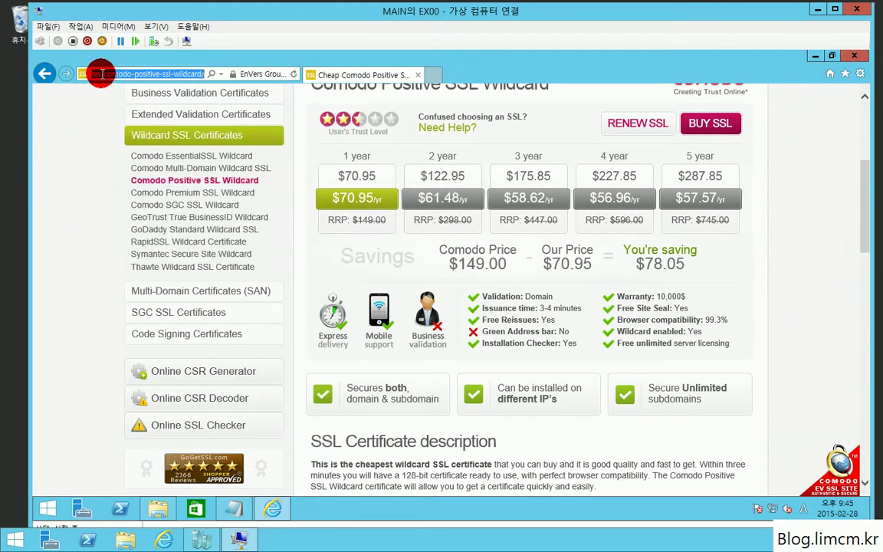
{"action": "left_click_drag", "start_coordinate": [118, 74], "coordinate": [23, 75]}
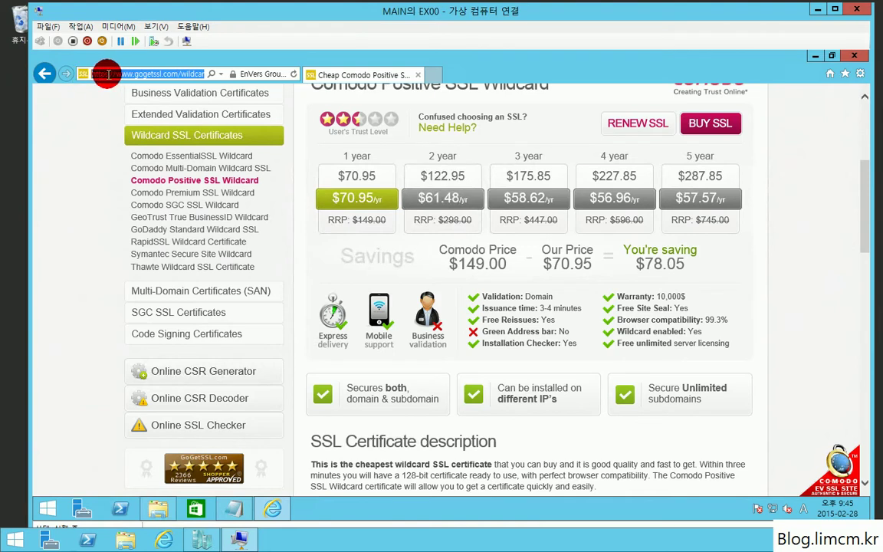
{"action": "left_click", "coordinate": [106, 75]}
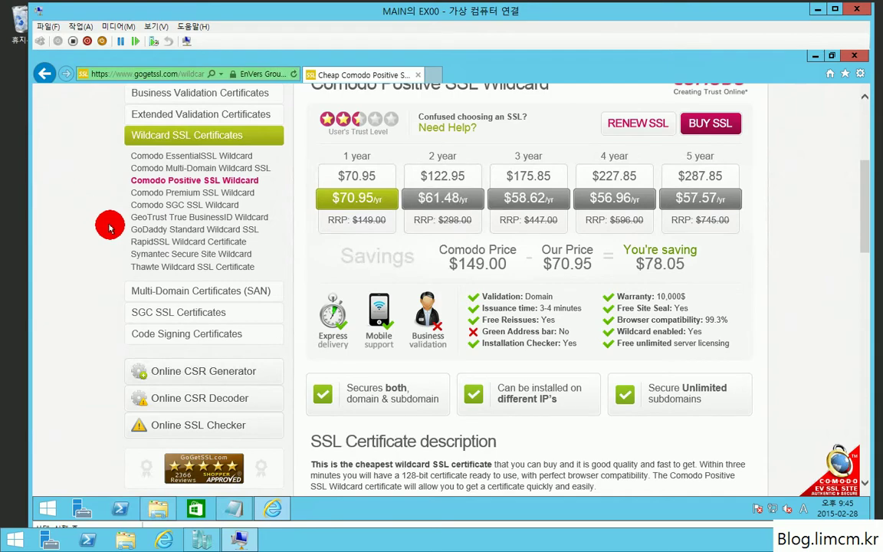
{"action": "scroll", "coordinate": [429, 323], "scroll_direction": "up", "scroll_amount": 1}
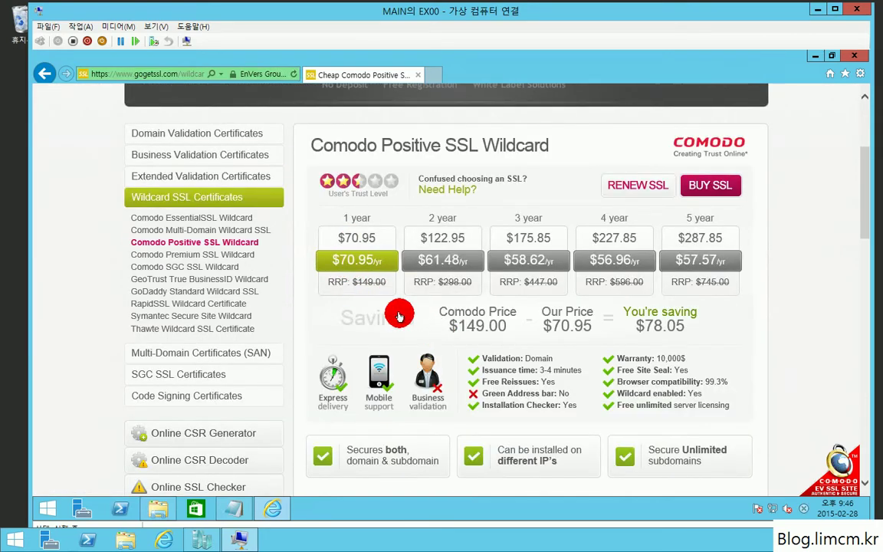
{"action": "scroll", "coordinate": [509, 433], "scroll_direction": "down", "scroll_amount": 2}
{"action": "scroll", "coordinate": [509, 434], "scroll_direction": "down", "scroll_amount": 2}
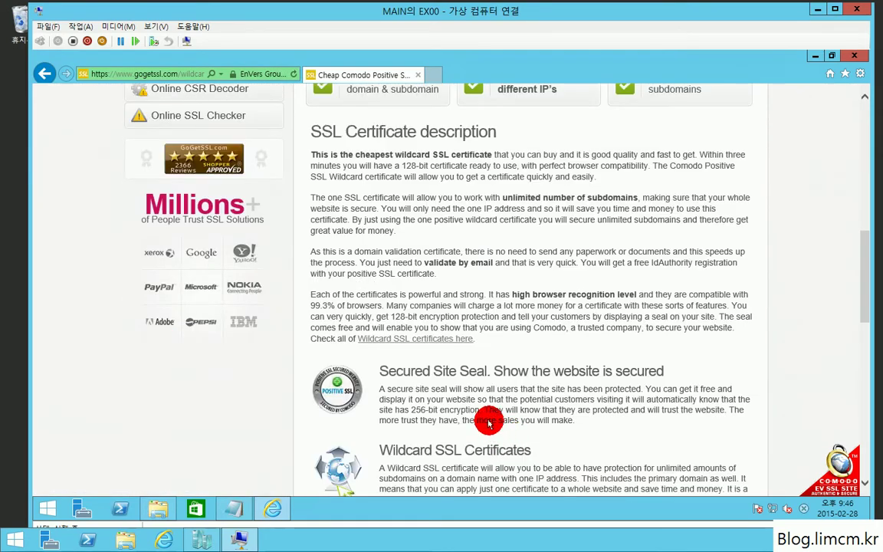
{"action": "scroll", "coordinate": [475, 393], "scroll_direction": "up", "scroll_amount": 10}
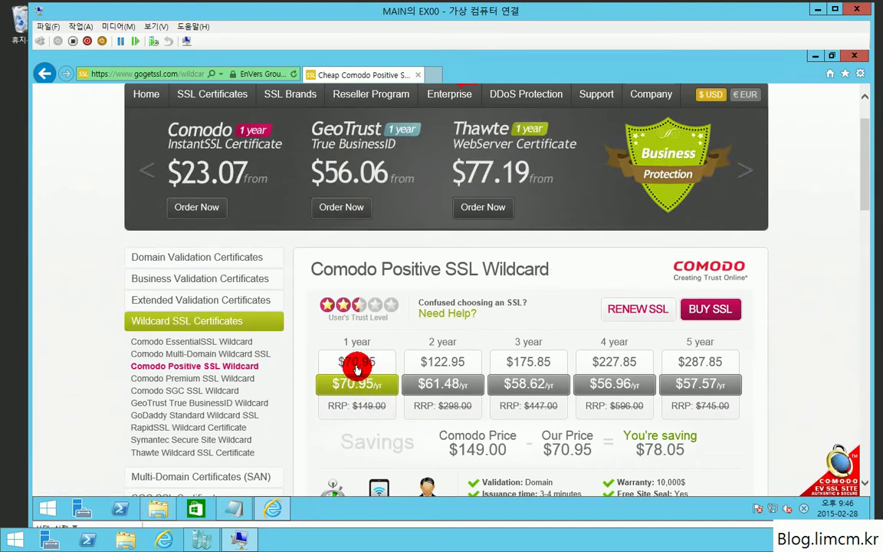
{"action": "double_click", "coordinate": [356, 366]}
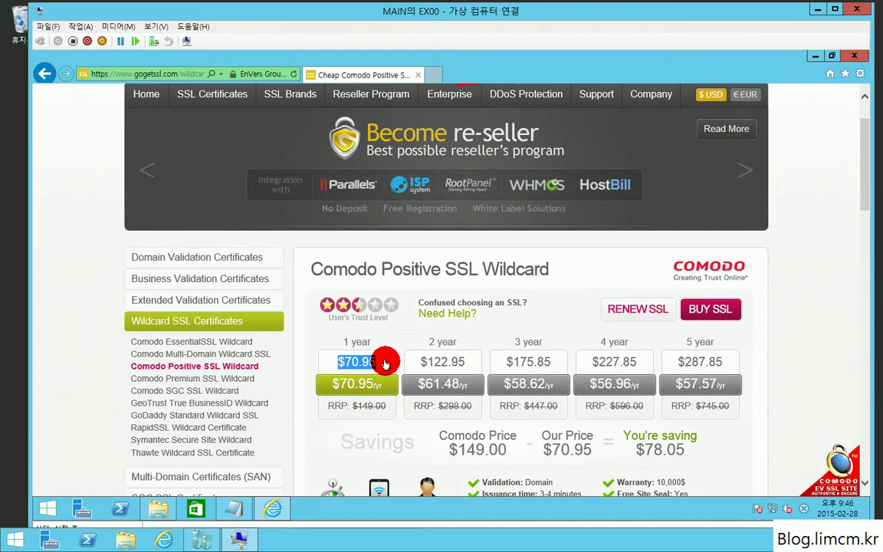
{"action": "scroll", "coordinate": [414, 291], "scroll_direction": "up", "scroll_amount": 1}
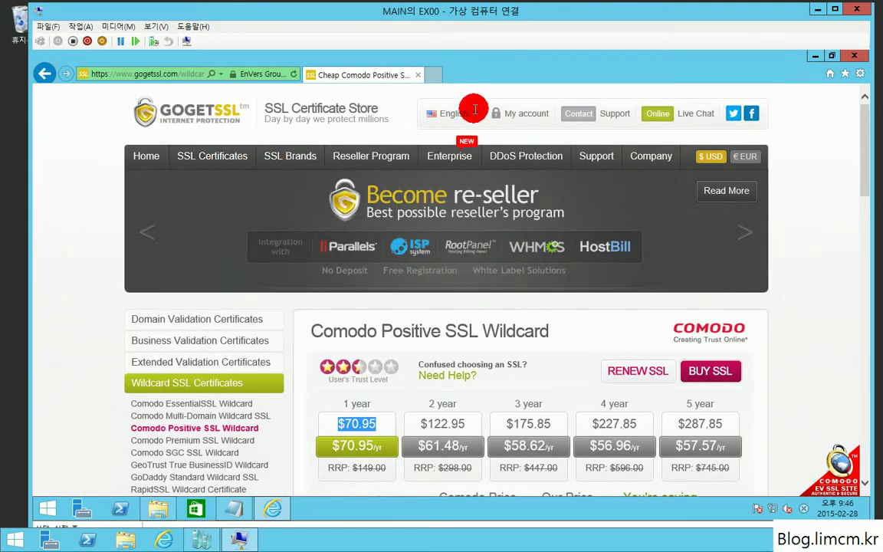
Log in to the GoGetSSL customer account with the account e-mail and password.
{"action": "left_click", "coordinate": [517, 117]}
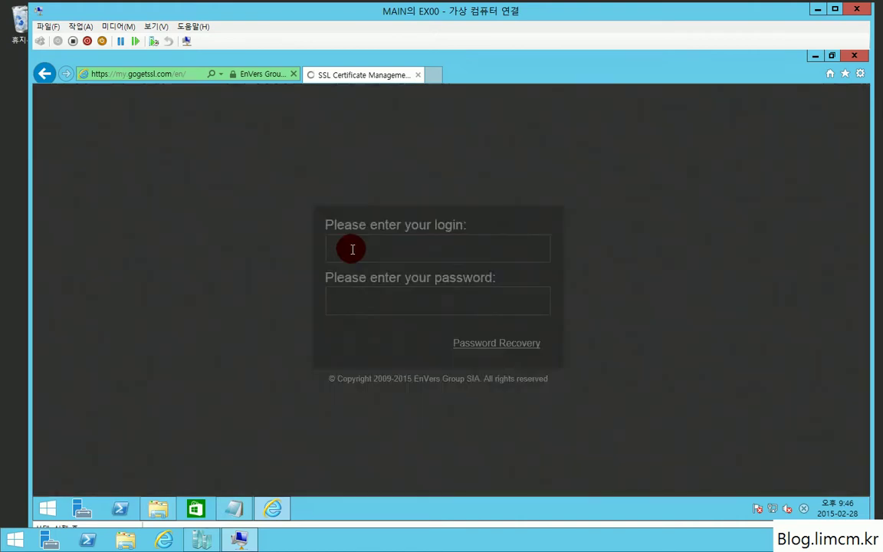
{"action": "left_click", "coordinate": [342, 252]}
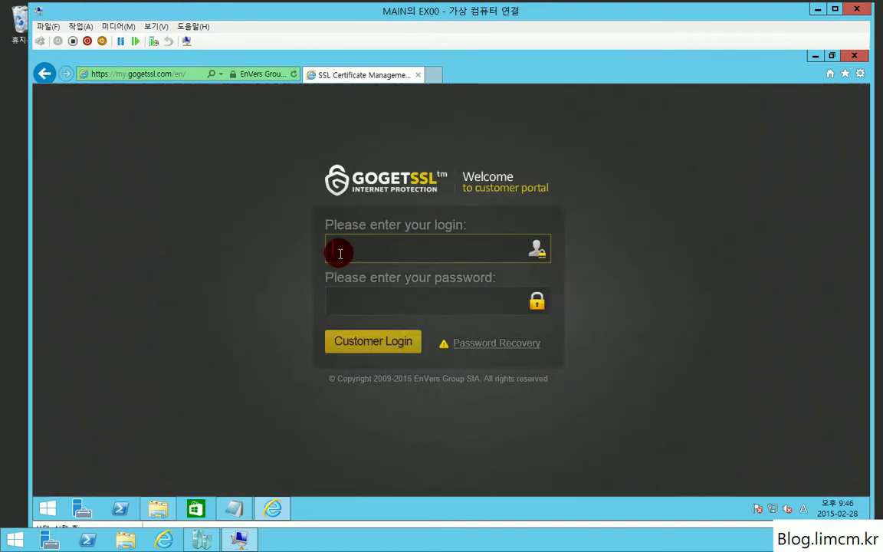
{"action": "key", "text": "Tab"}
{"action": "type", "text": "••••••"}
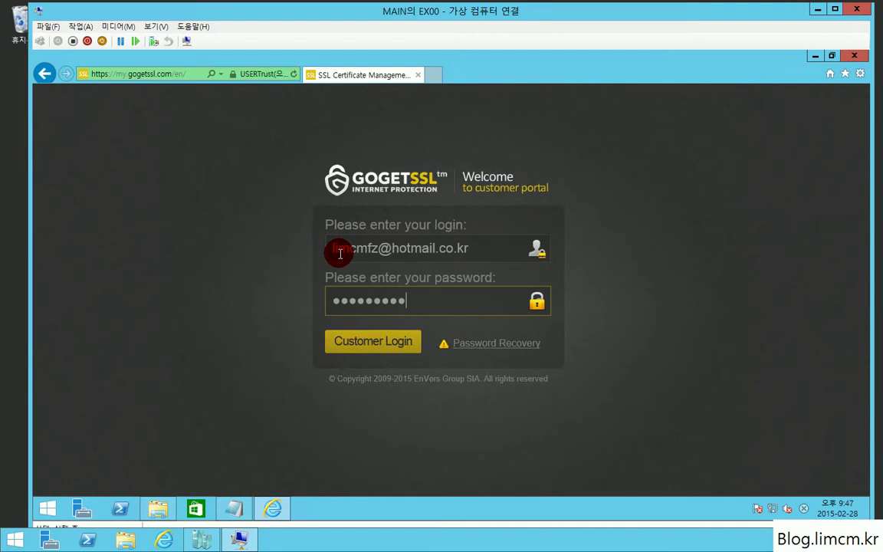
{"action": "key", "text": "Return"}
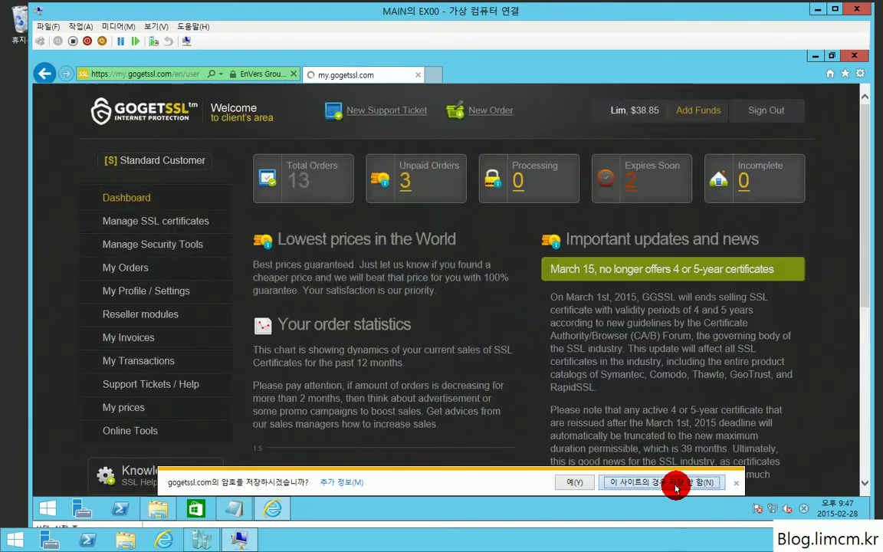
Open the *.limcm.kr wildcard certificate's details from Manage SSL certificates and choose Reissue SSL.
{"action": "left_click", "coordinate": [678, 481]}
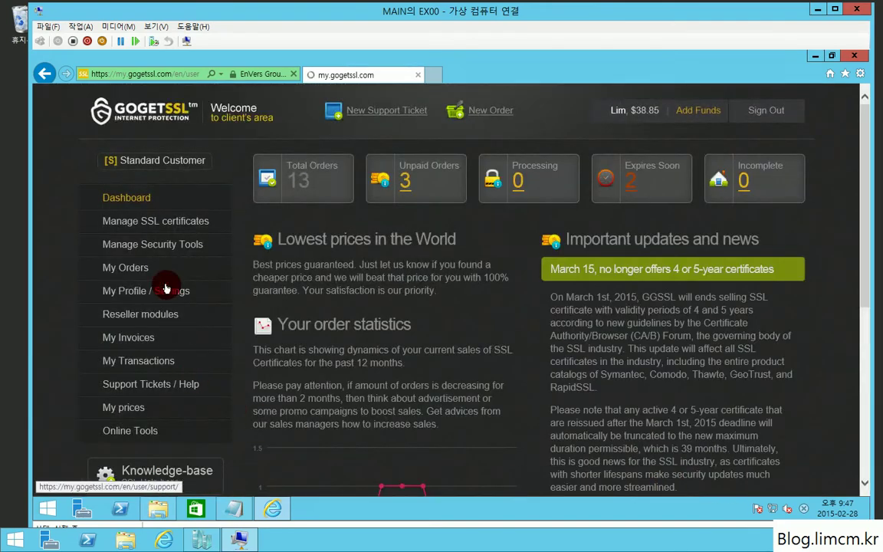
{"action": "left_click", "coordinate": [157, 227]}
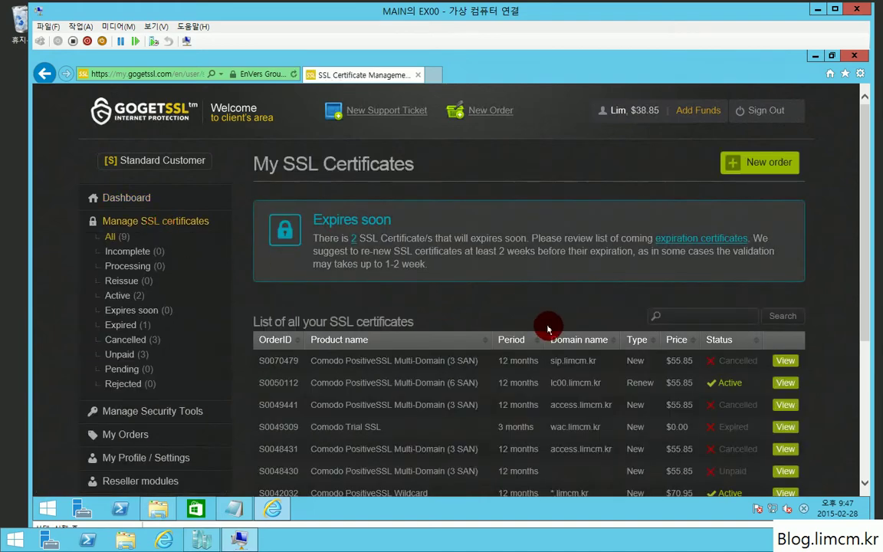
{"action": "scroll", "coordinate": [547, 328], "scroll_direction": "down", "scroll_amount": 3}
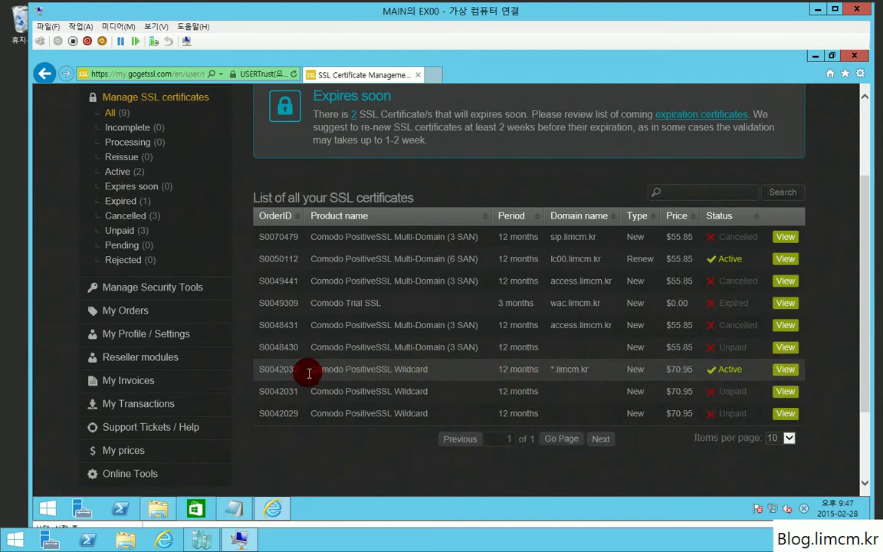
{"action": "left_click_drag", "start_coordinate": [251, 371], "coordinate": [785, 370]}
{"action": "left_click", "coordinate": [786, 369]}
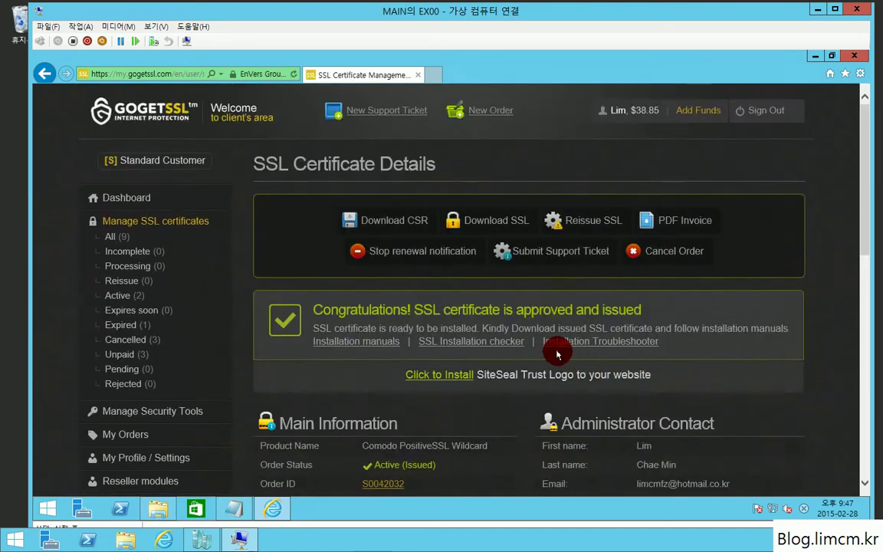
{"action": "scroll", "coordinate": [521, 327], "scroll_direction": "down", "scroll_amount": 5}
{"action": "scroll", "coordinate": [673, 384], "scroll_direction": "down", "scroll_amount": 4}
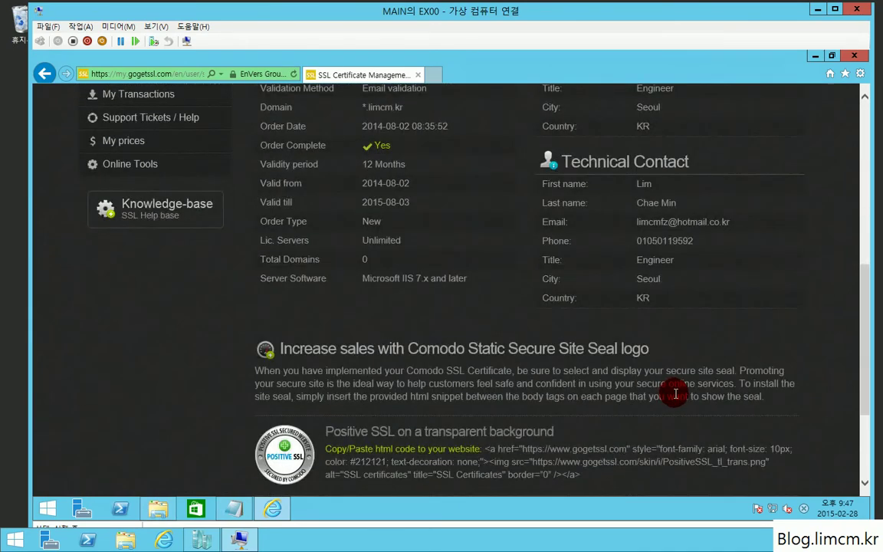
{"action": "scroll", "coordinate": [667, 400], "scroll_direction": "up", "scroll_amount": 9}
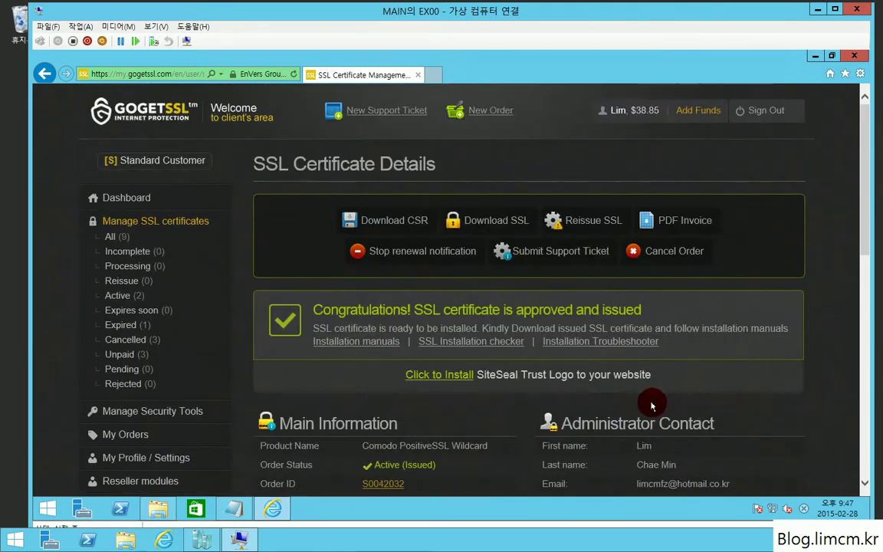
{"action": "left_click", "coordinate": [579, 230]}
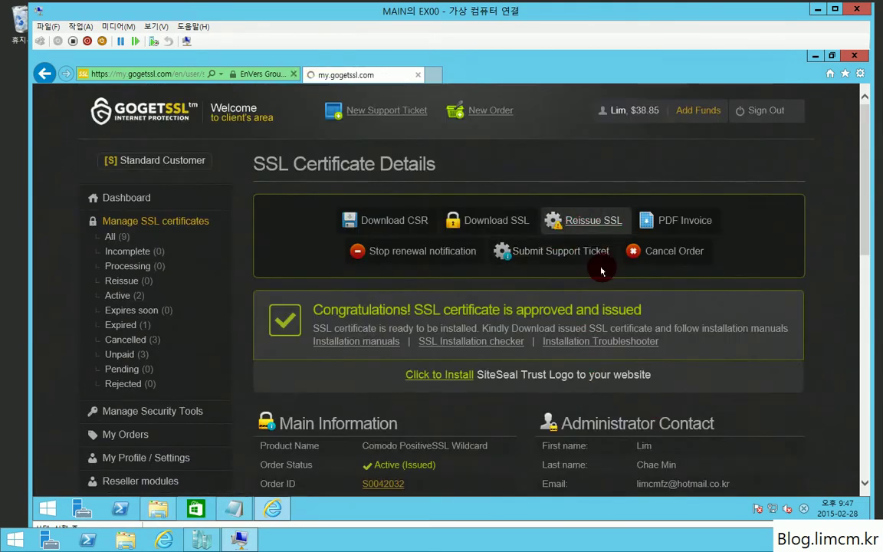
Set the web server software to Microsoft IIS 7.x and later.
{"action": "left_click", "coordinate": [644, 376]}
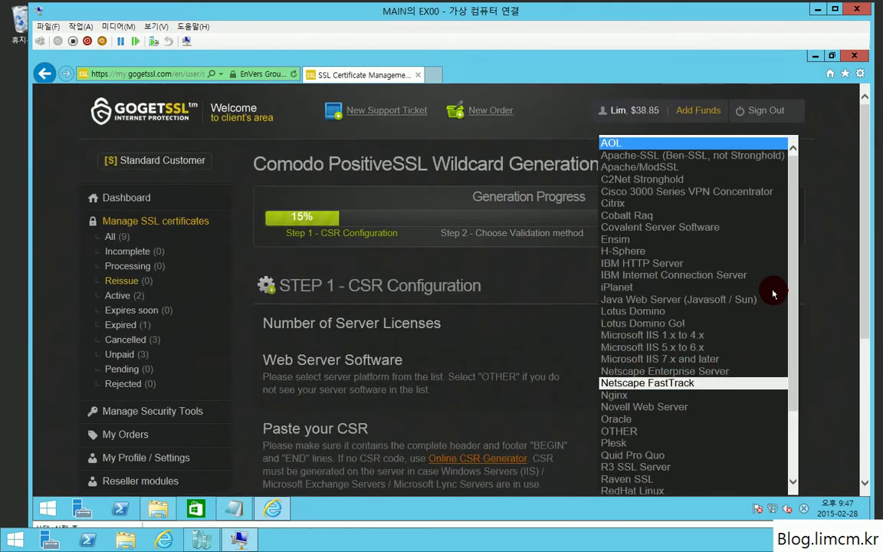
{"action": "left_click_drag", "start_coordinate": [794, 227], "coordinate": [785, 330]}
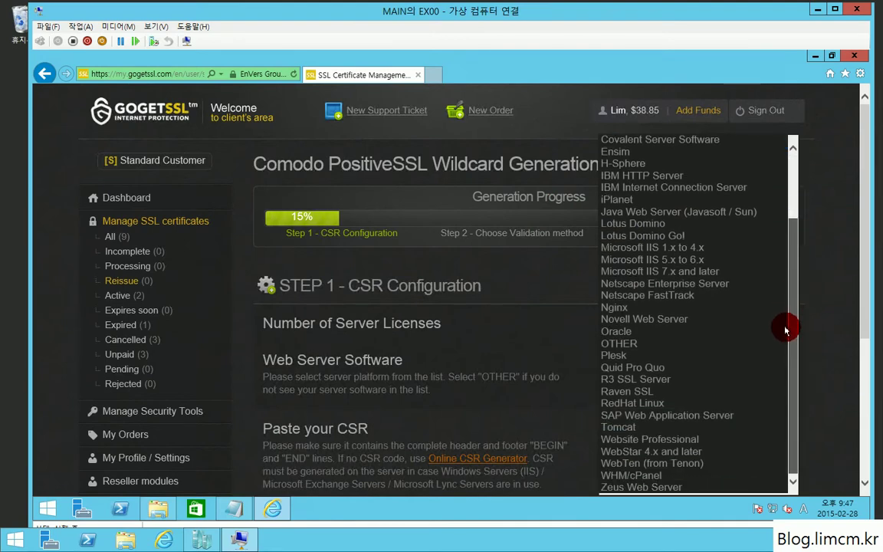
{"action": "left_click", "coordinate": [698, 272]}
{"action": "left_click", "coordinate": [672, 470]}
{"action": "scroll", "coordinate": [672, 460], "scroll_direction": "down", "scroll_amount": 3}
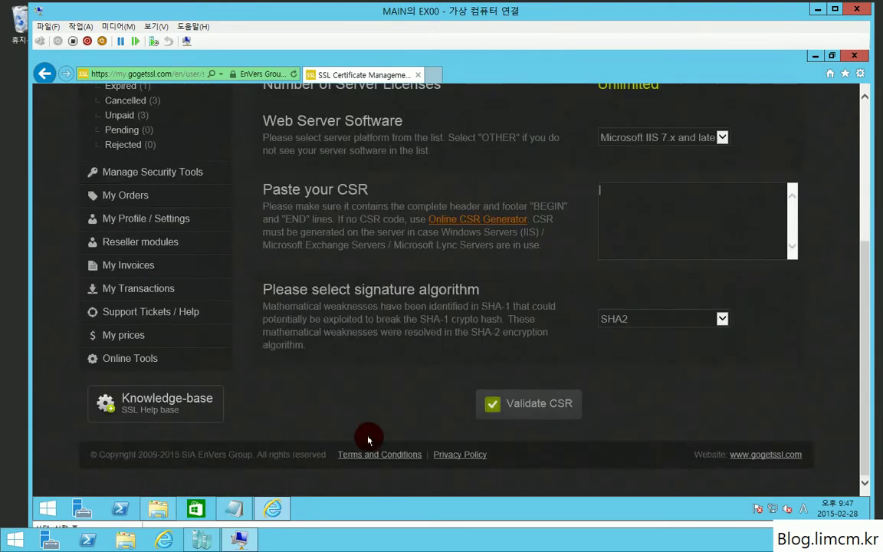
{"action": "scroll", "coordinate": [385, 442], "scroll_direction": "up", "scroll_amount": 1}
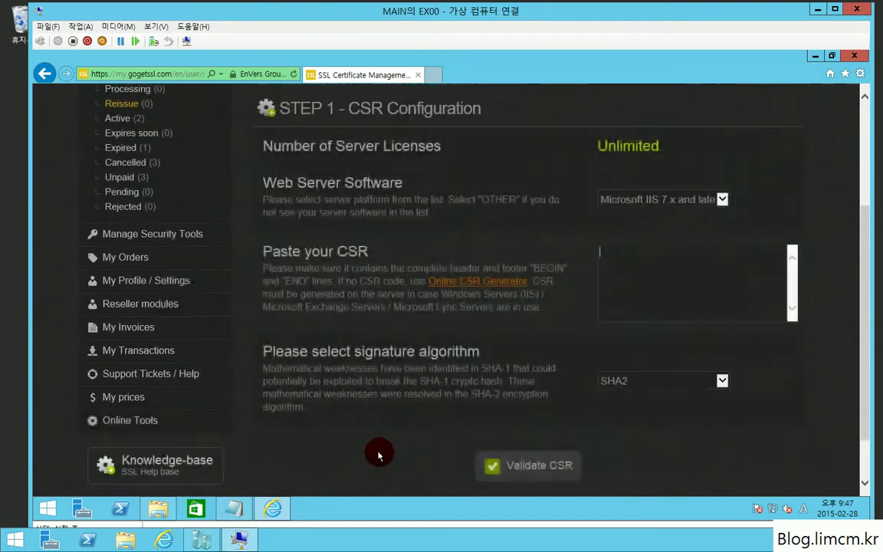
Paste the test.req CSR into the Paste your CSR field and validate it.
{"action": "left_click", "coordinate": [237, 507]}
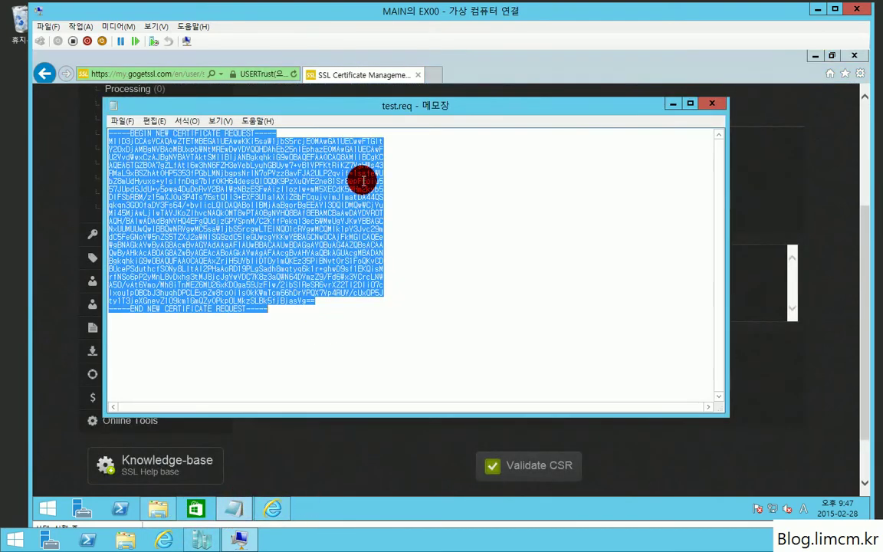
{"action": "left_click", "coordinate": [767, 340]}
{"action": "left_click", "coordinate": [734, 296]}
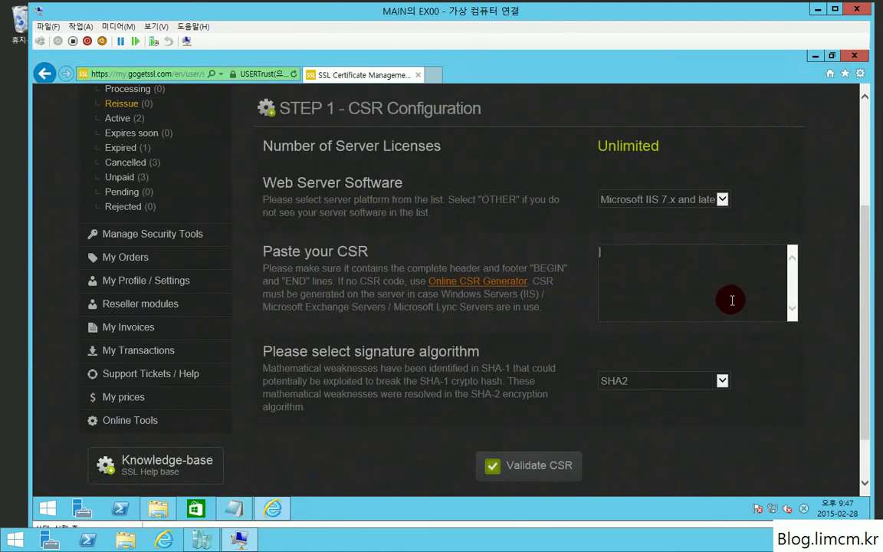
{"action": "key", "text": "ctrl+v"}
{"action": "scroll", "coordinate": [675, 313], "scroll_direction": "up", "scroll_amount": 2}
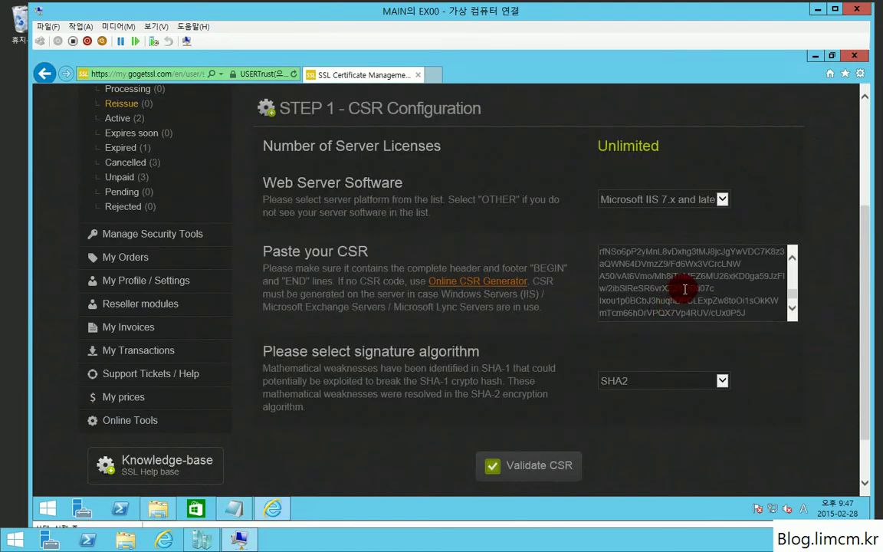
{"action": "scroll", "coordinate": [688, 290], "scroll_direction": "up", "scroll_amount": 2}
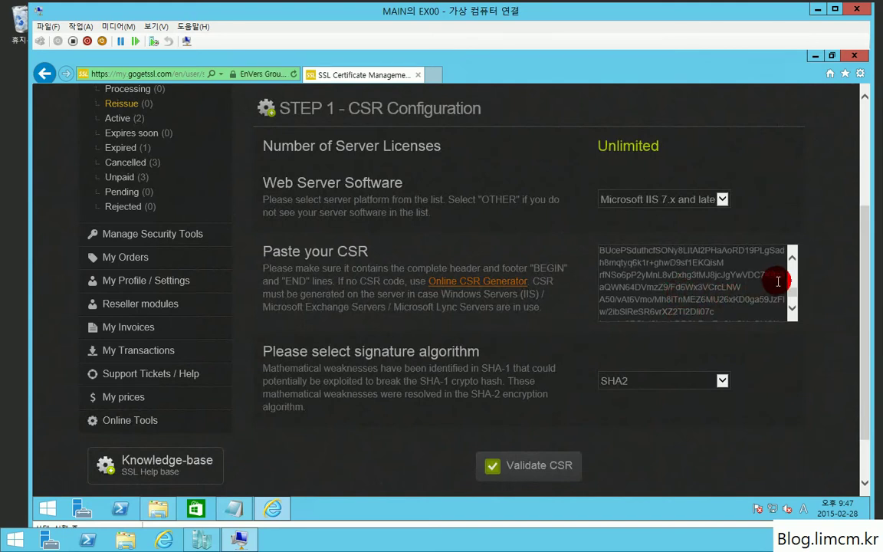
{"action": "mouse_move", "coordinate": [791, 295]}
{"action": "left_mouse_down"}
{"action": "mouse_move", "coordinate": [790, 264]}
{"action": "mouse_move", "coordinate": [791, 314]}
{"action": "left_mouse_up"}
{"action": "scroll", "coordinate": [690, 443], "scroll_direction": "down", "scroll_amount": 1}
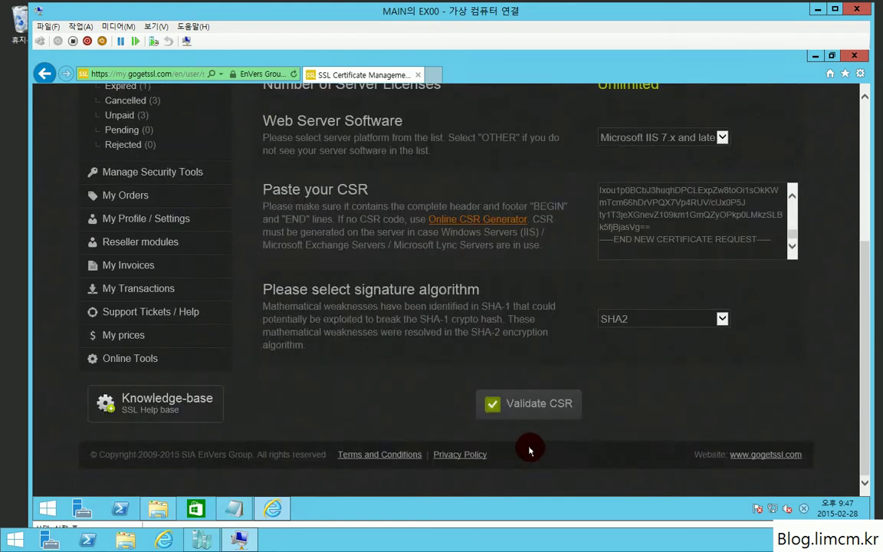
{"action": "left_click", "coordinate": [544, 406]}
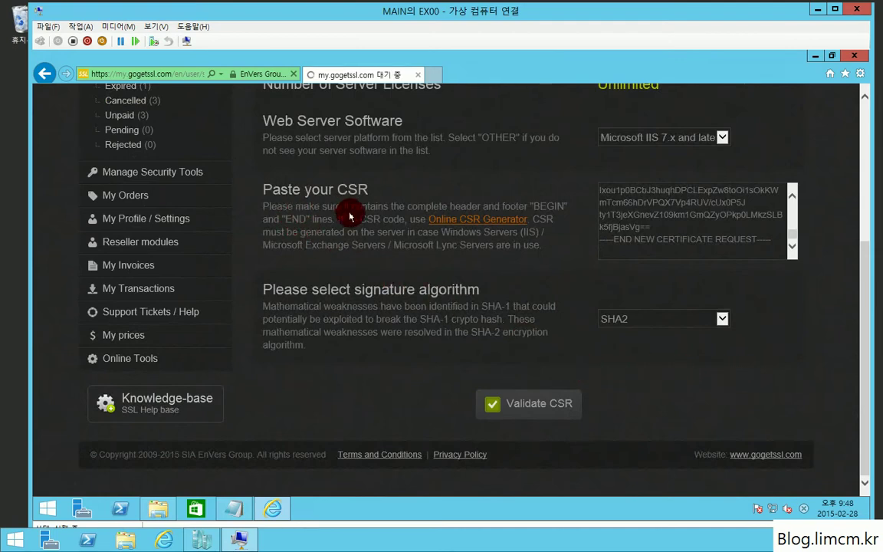
{"action": "scroll", "coordinate": [524, 359], "scroll_direction": "down", "scroll_amount": 2}
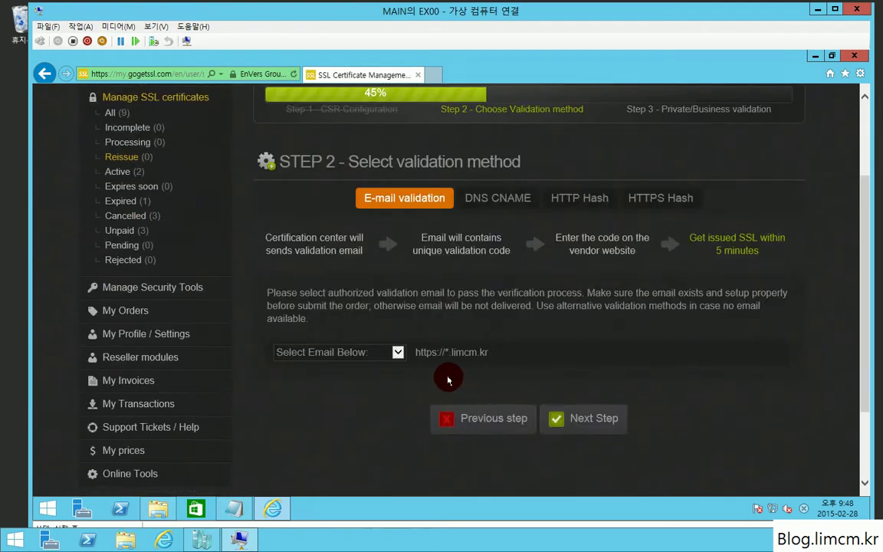
Select the account's Hotmail approver address for e-mail validation and submit the reissue request.
{"action": "left_click", "coordinate": [362, 354]}
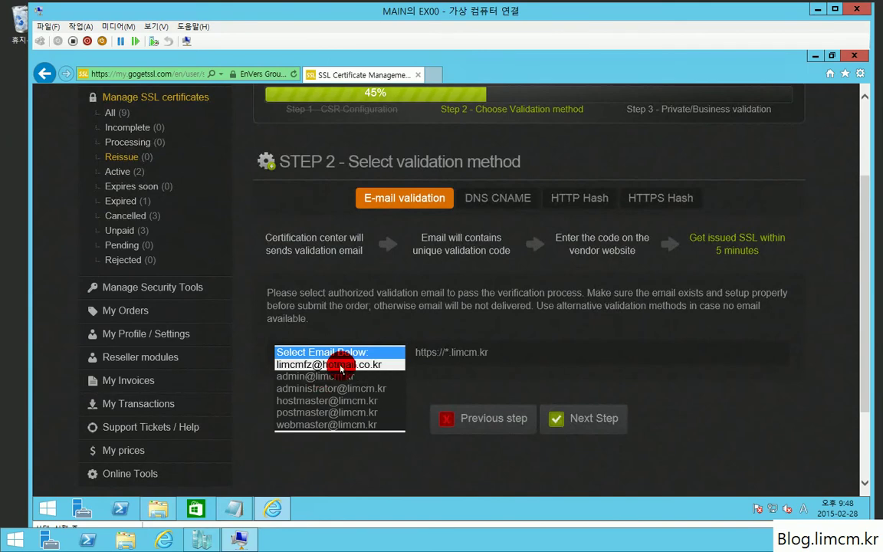
{"action": "left_click", "coordinate": [341, 367]}
{"action": "left_click", "coordinate": [591, 418]}
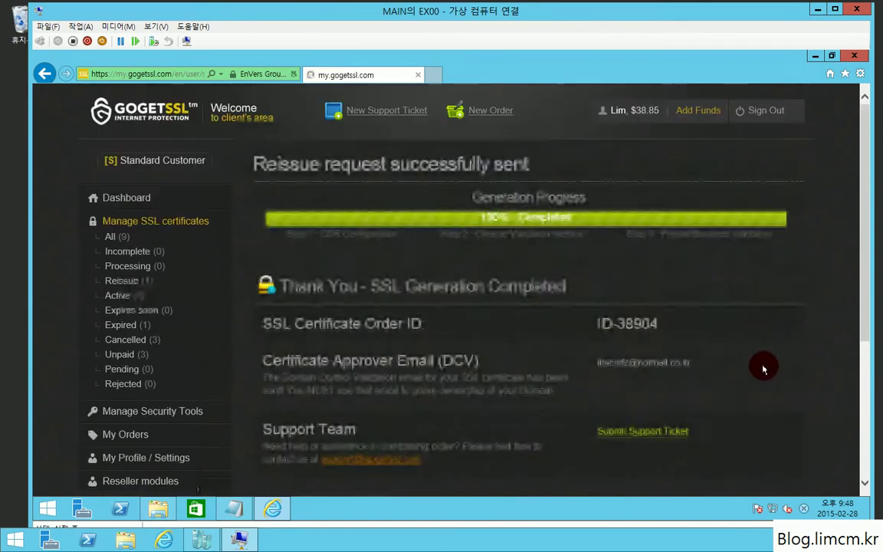
{"action": "scroll", "coordinate": [759, 370], "scroll_direction": "down", "scroll_amount": 2}
{"action": "scroll", "coordinate": [733, 368], "scroll_direction": "down", "scroll_amount": 1}
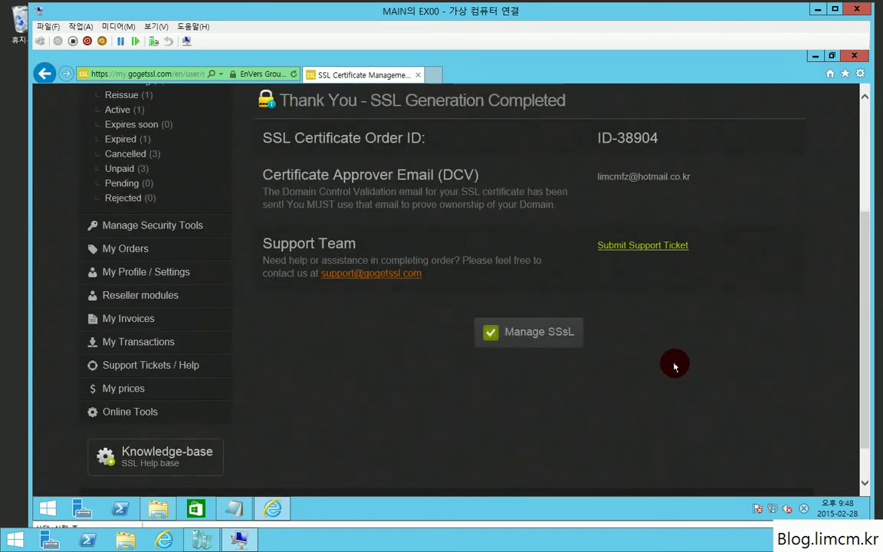
{"action": "scroll", "coordinate": [609, 305], "scroll_direction": "up", "scroll_amount": 2}
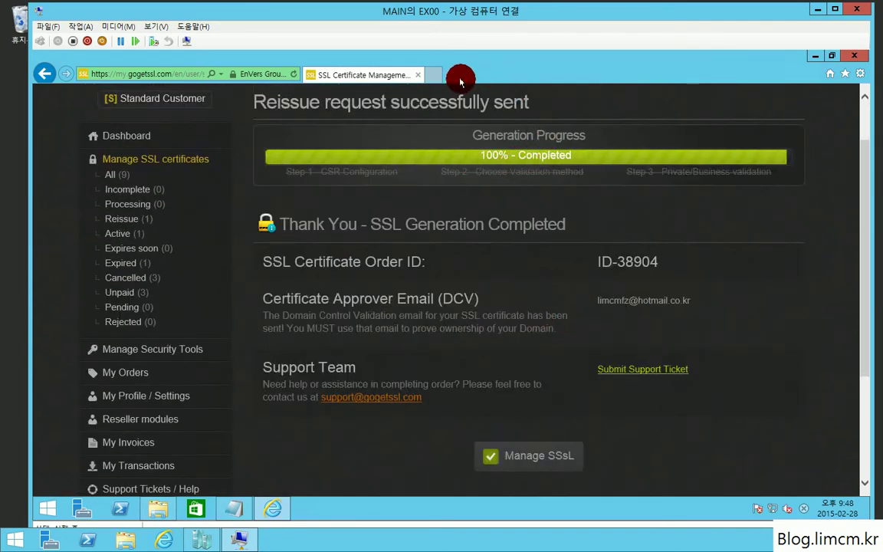
{"action": "left_click", "coordinate": [434, 74]}
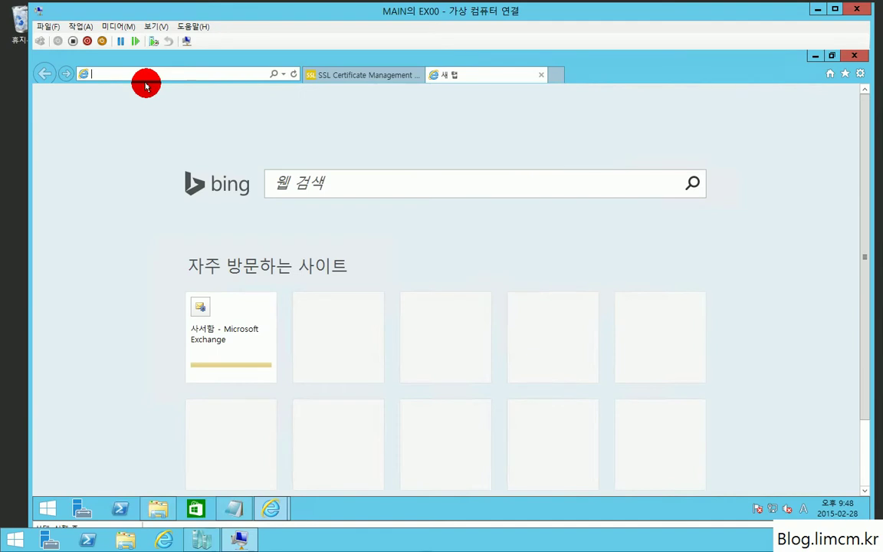
Go to outlook.com and sign in with the Microsoft account e-mail and password.
{"action": "type", "text": "outlook.co"}
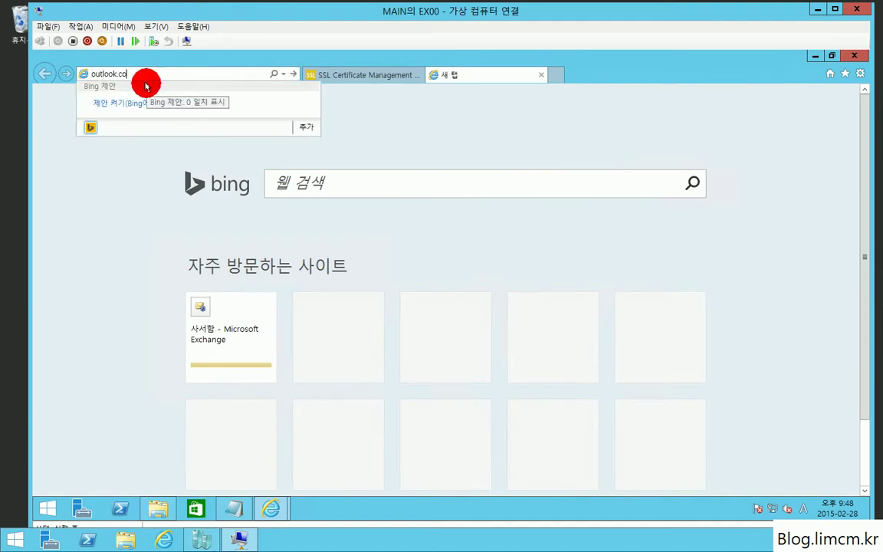
{"action": "type", "text": "m"}
{"action": "key", "text": "Return"}
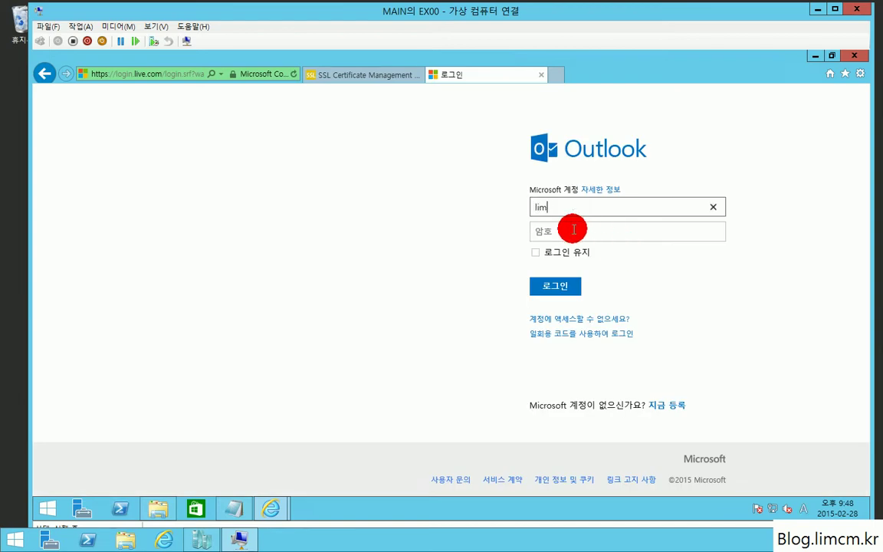
{"action": "type", "text": "@hotmail.co.kr"}
{"action": "key", "text": "Tab"}
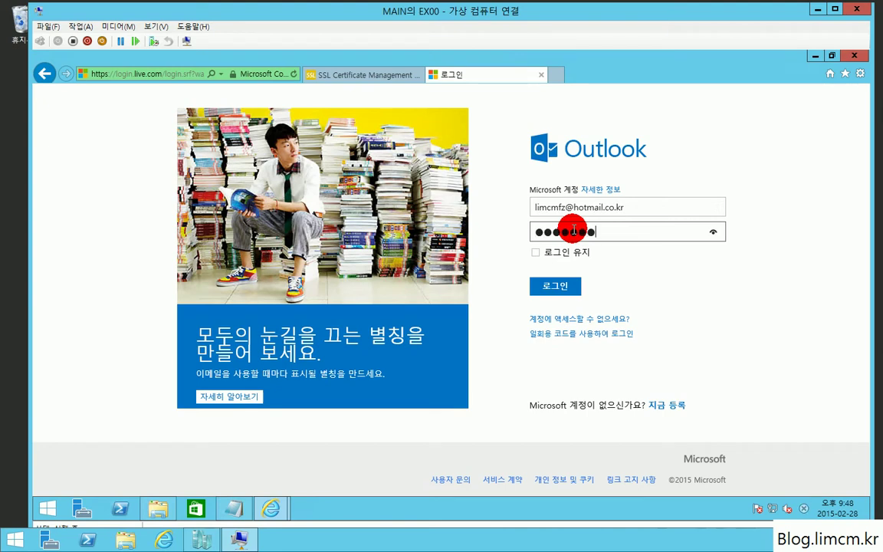
{"action": "type", "text": "*"}
{"action": "key", "text": "Return"}
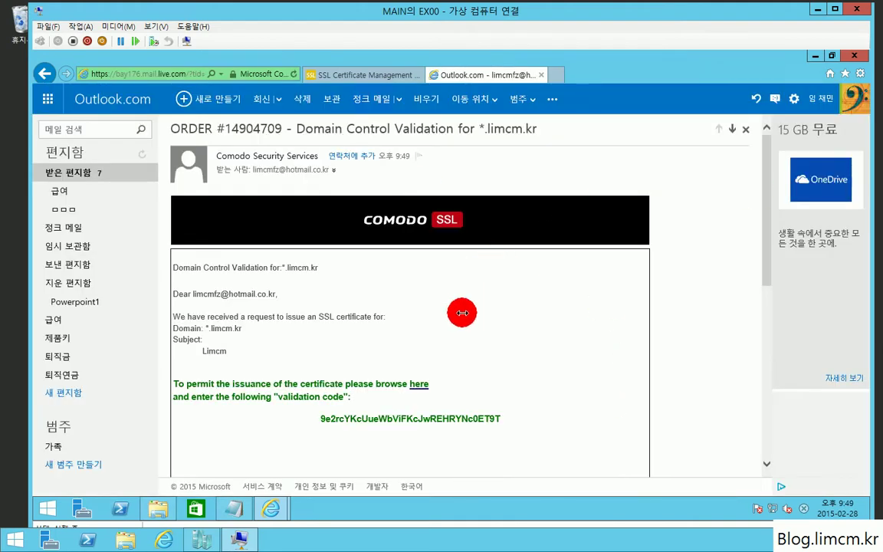
Copy the validation code from Comodo's *.limcm.kr email and follow its 'here' link to the code-entry page.
{"action": "left_click_drag", "start_coordinate": [168, 131], "coordinate": [278, 132]}
{"action": "left_click", "coordinate": [230, 128]}
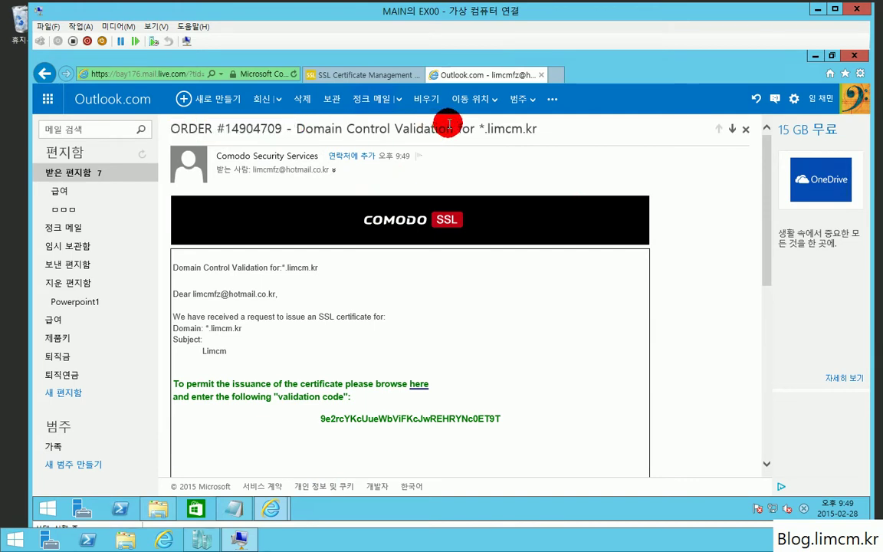
{"action": "left_click_drag", "start_coordinate": [475, 129], "coordinate": [554, 128]}
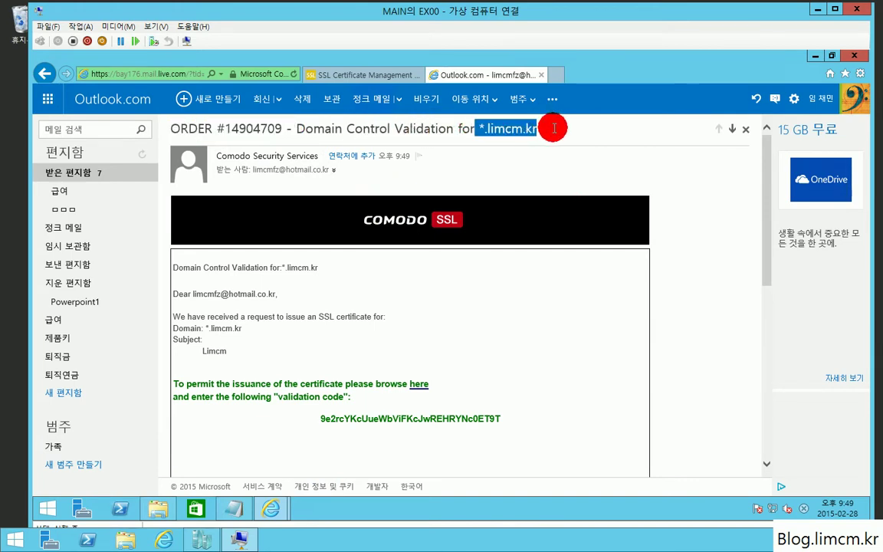
{"action": "double_click", "coordinate": [554, 129]}
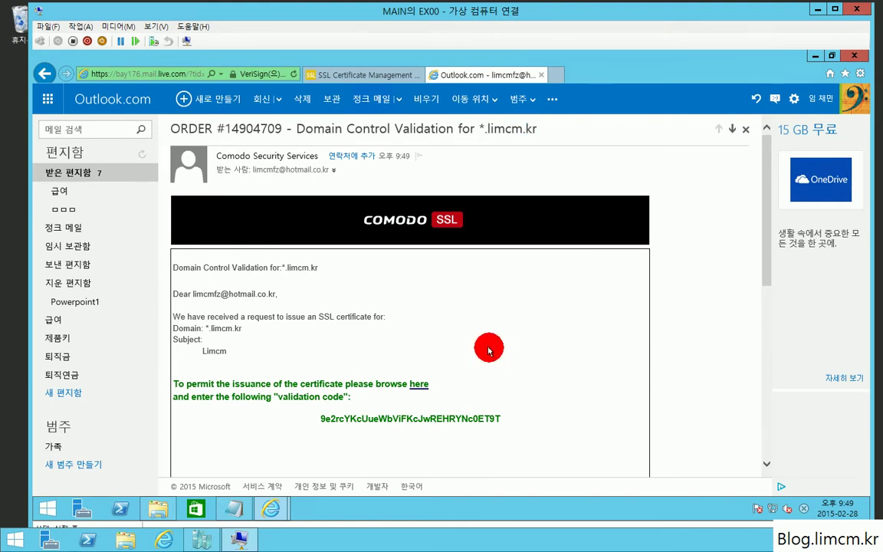
{"action": "scroll", "coordinate": [490, 351], "scroll_direction": "down", "scroll_amount": 1}
{"action": "left_click_drag", "start_coordinate": [502, 365], "coordinate": [317, 365]}
{"action": "key", "text": "ctrl+c"}
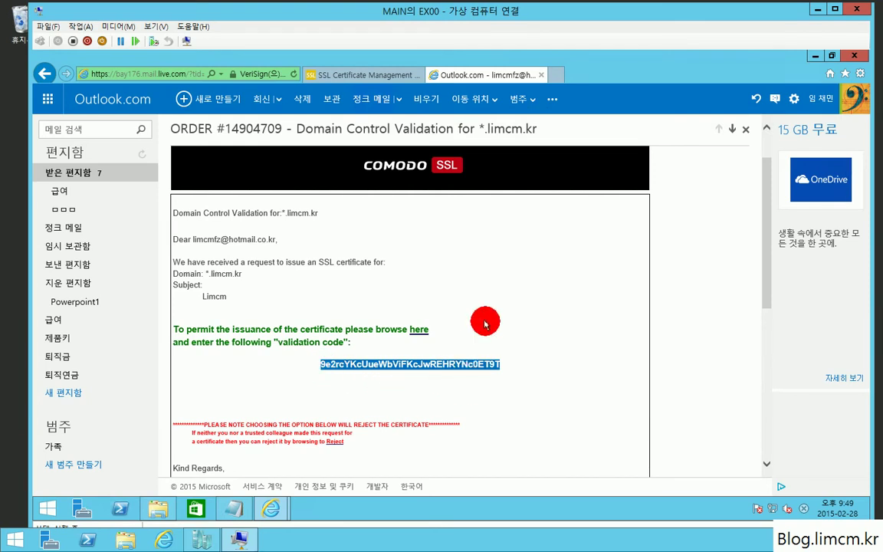
{"action": "left_click", "coordinate": [419, 331]}
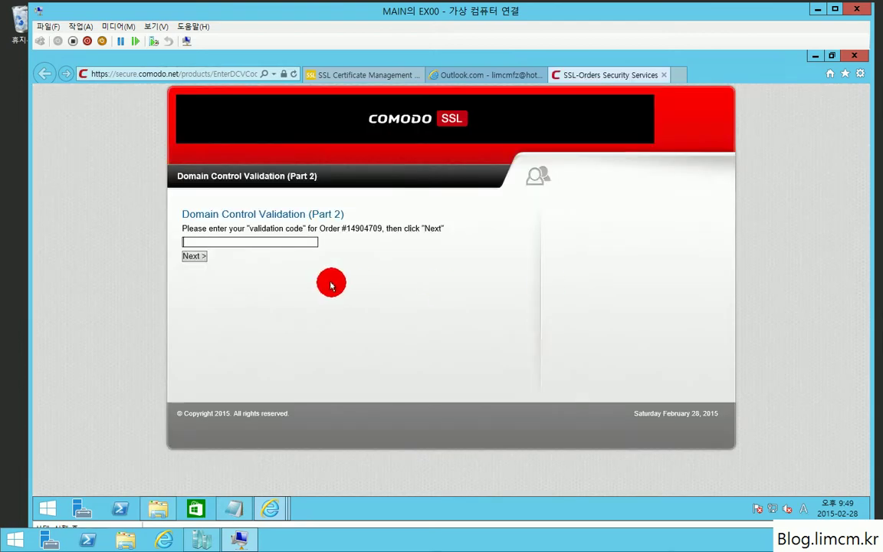
Paste and submit the validation code on Comodo's page, decline autocomplete, and close the Comodo tab.
{"action": "left_click", "coordinate": [218, 244]}
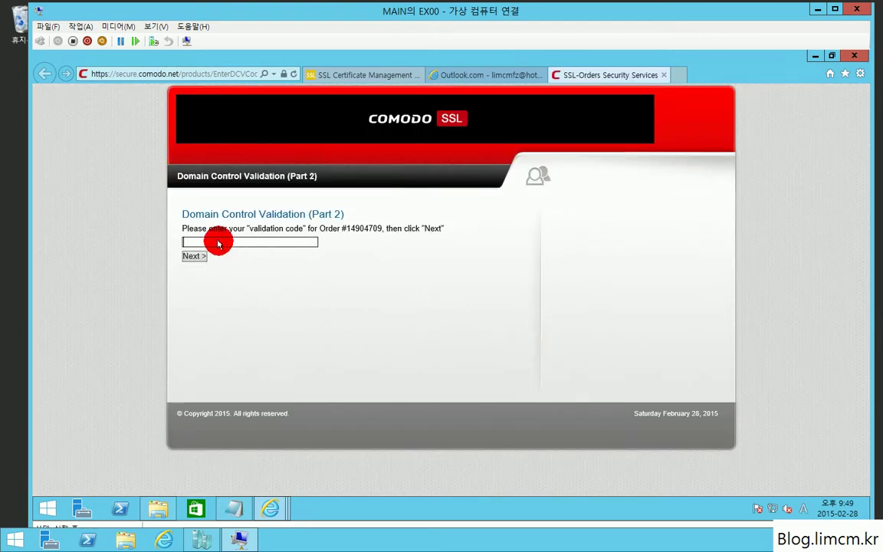
{"action": "key", "text": "ctrl+v"}
{"action": "left_click", "coordinate": [194, 256]}
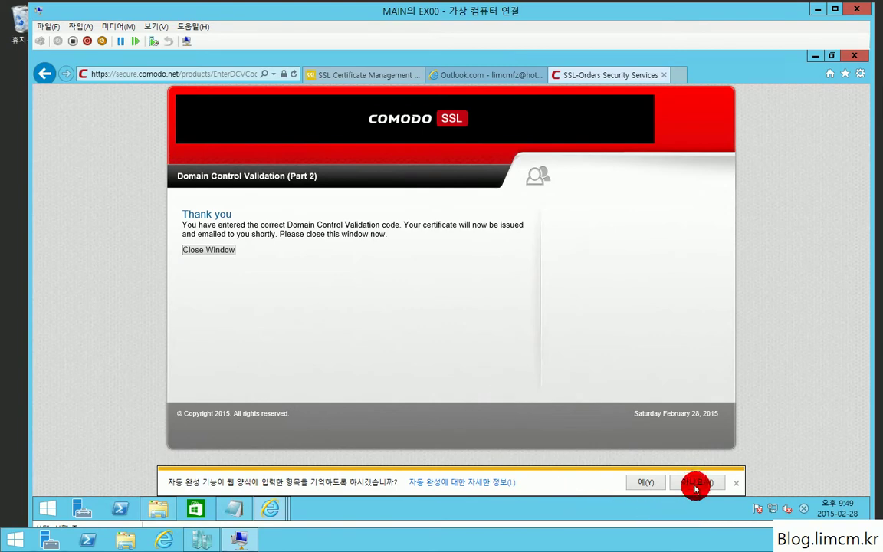
{"action": "left_click", "coordinate": [694, 485]}
{"action": "left_click", "coordinate": [211, 252]}
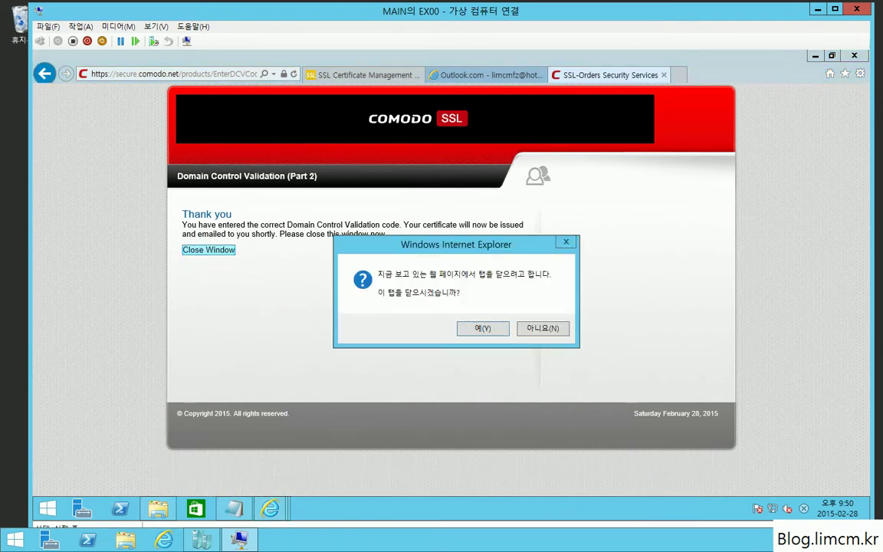
{"action": "left_click", "coordinate": [478, 328]}
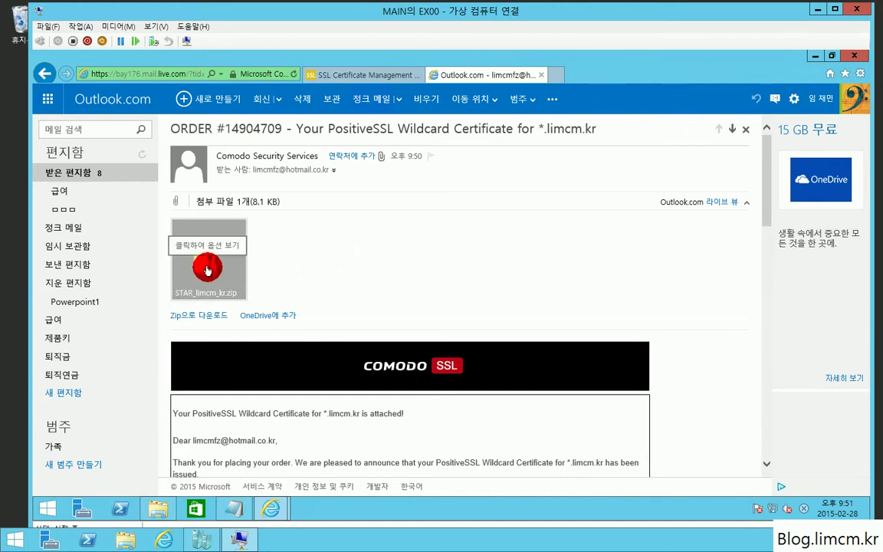
Download the STAR_limcm_kr.zip attachment, save it into C:\Share, and open that folder.
{"action": "left_click", "coordinate": [207, 271]}
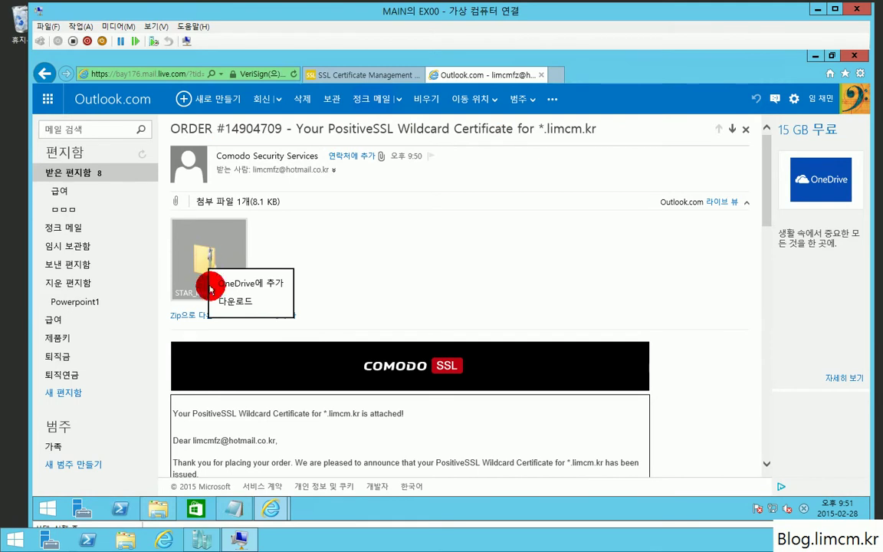
{"action": "left_click", "coordinate": [230, 299]}
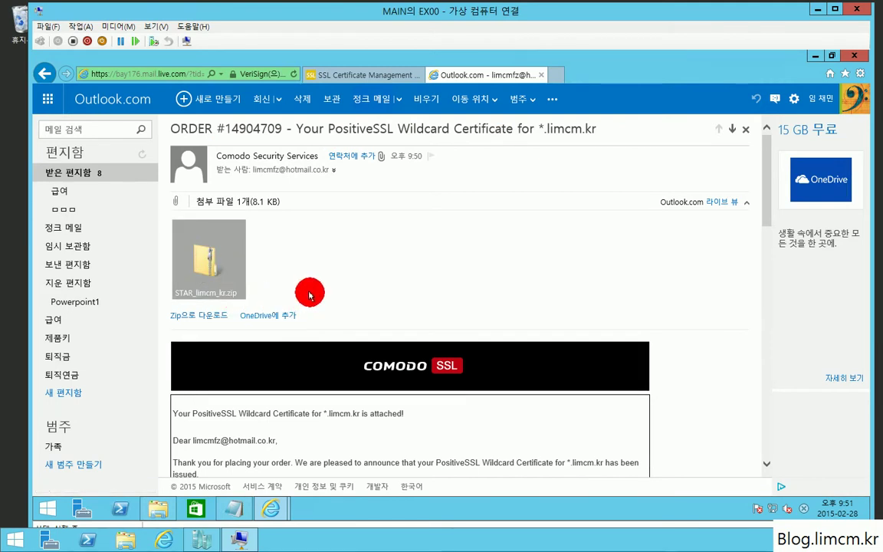
{"action": "left_click", "coordinate": [231, 295]}
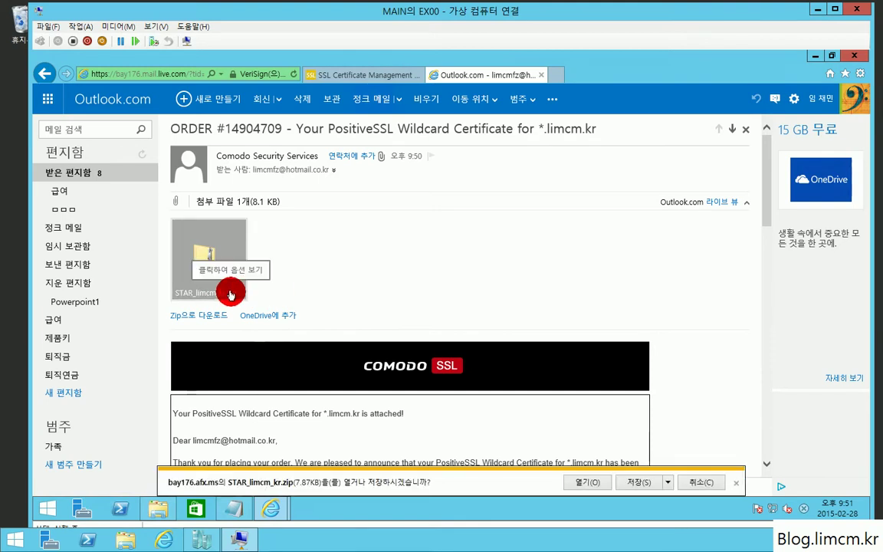
{"action": "left_click", "coordinate": [667, 482]}
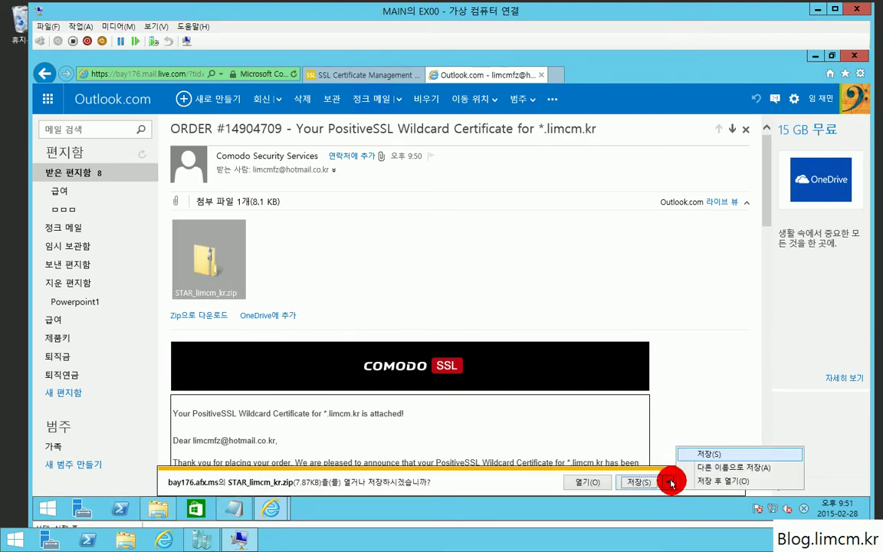
{"action": "left_click", "coordinate": [715, 467]}
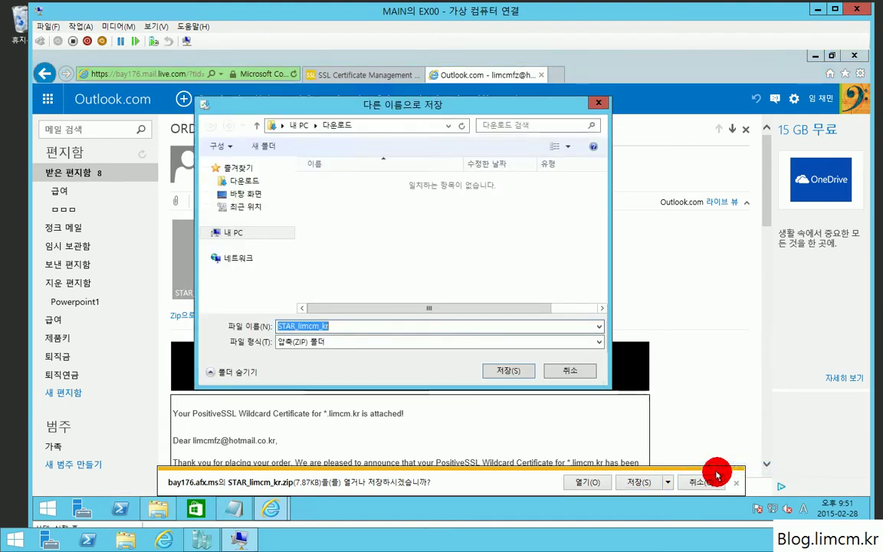
{"action": "left_click", "coordinate": [236, 232]}
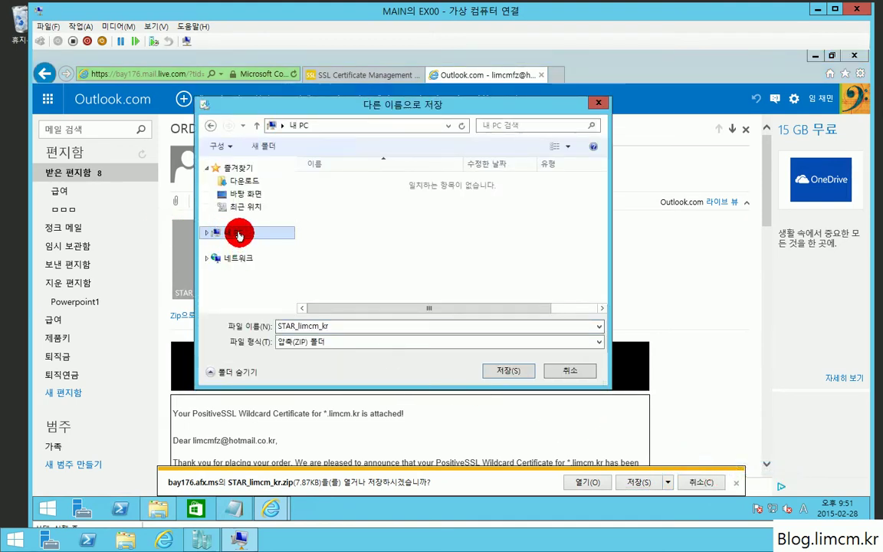
{"action": "left_click_drag", "start_coordinate": [597, 227], "coordinate": [580, 286]}
{"action": "double_click", "coordinate": [412, 304]}
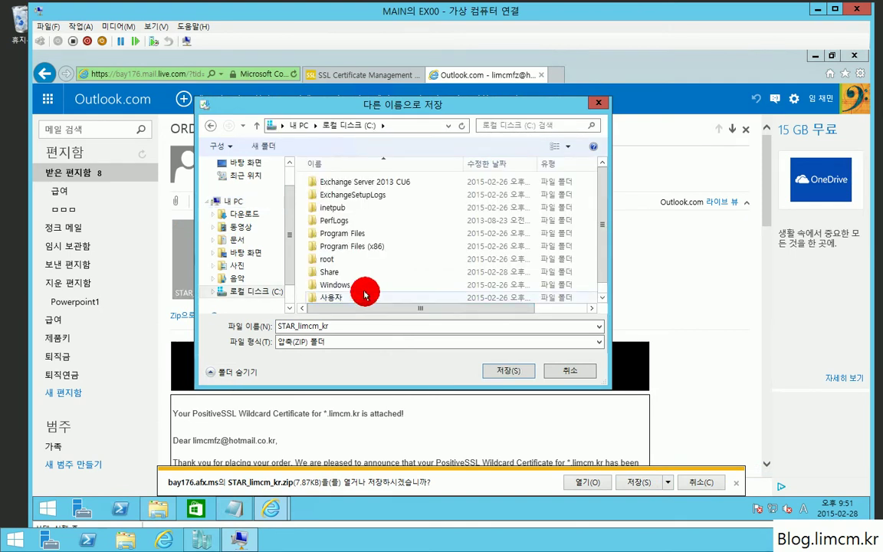
{"action": "scroll", "coordinate": [322, 257], "scroll_direction": "down", "scroll_amount": 1}
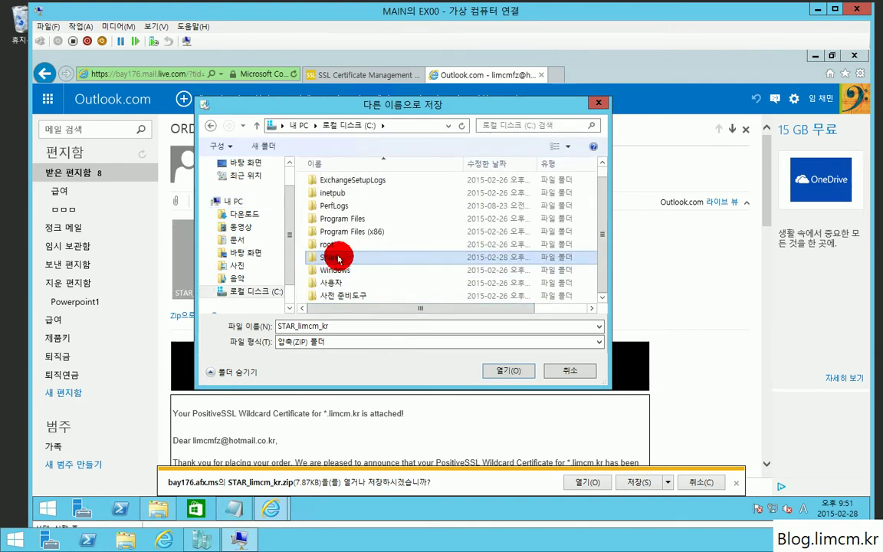
{"action": "double_click", "coordinate": [339, 252]}
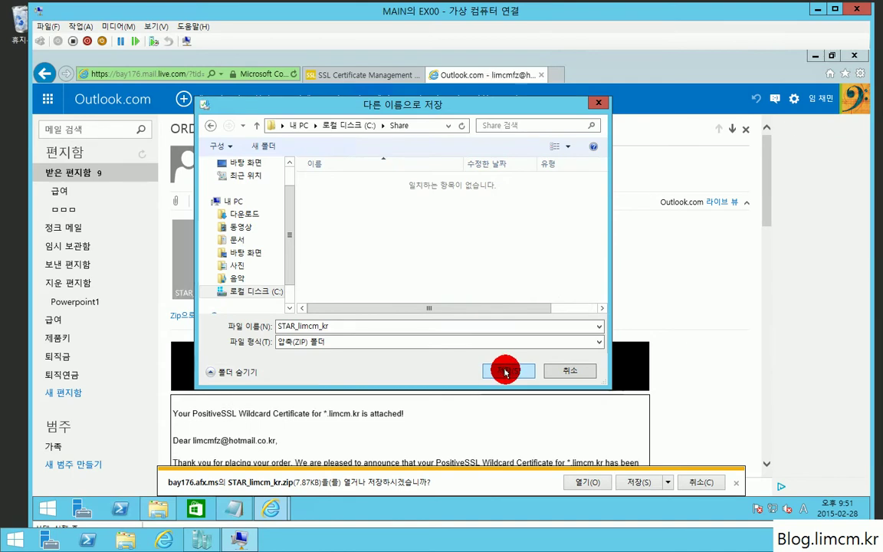
{"action": "left_click", "coordinate": [509, 371]}
{"action": "left_click", "coordinate": [607, 483]}
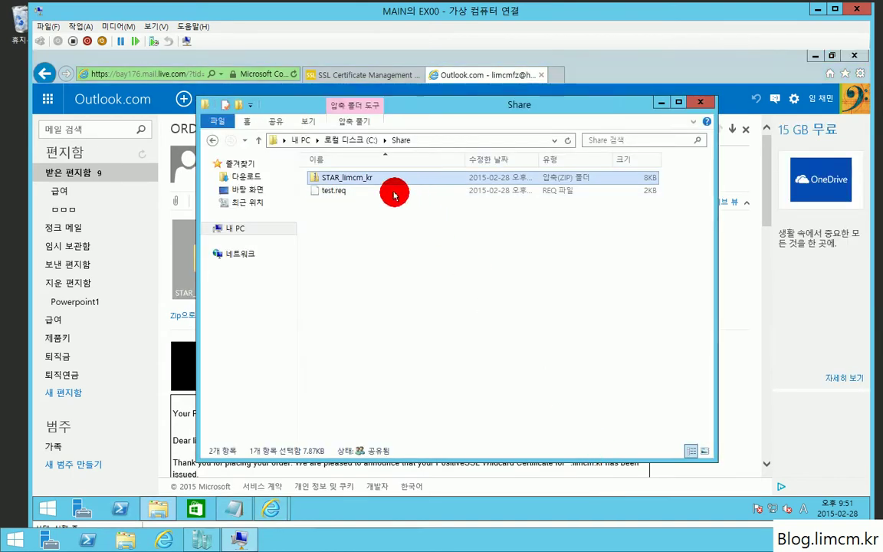
Extract STAR_limcm_kr.zip and copy the STAR_limcm_kr certificate up into the Share folder.
{"action": "right_click", "coordinate": [331, 182]}
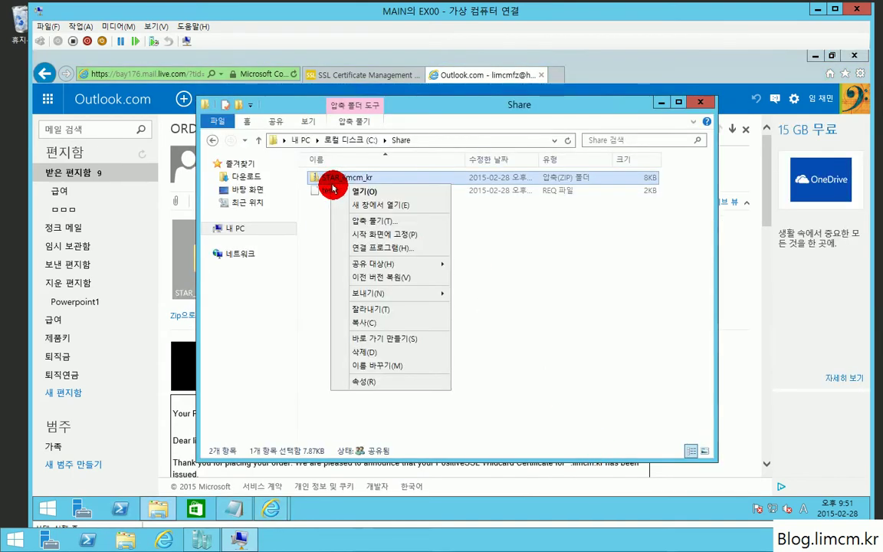
{"action": "left_click", "coordinate": [385, 222]}
{"action": "left_click", "coordinate": [558, 397]}
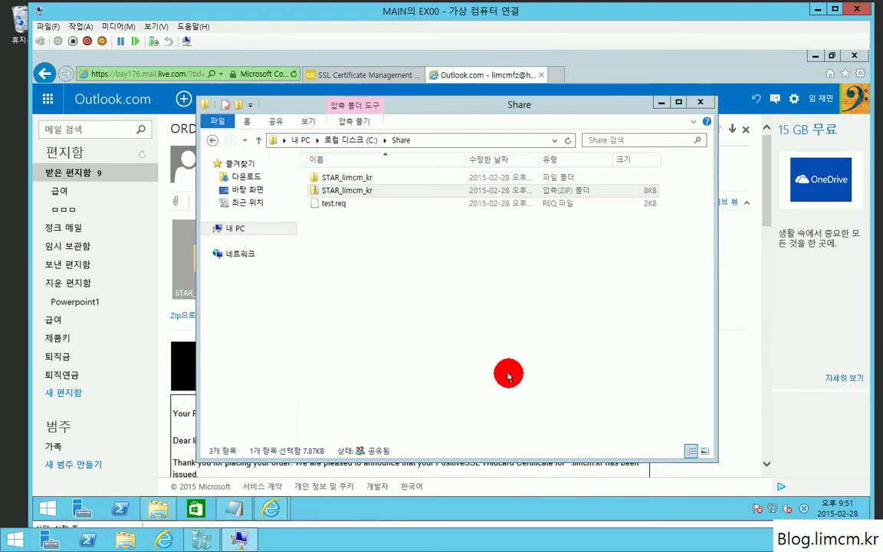
{"action": "left_click", "coordinate": [716, 118]}
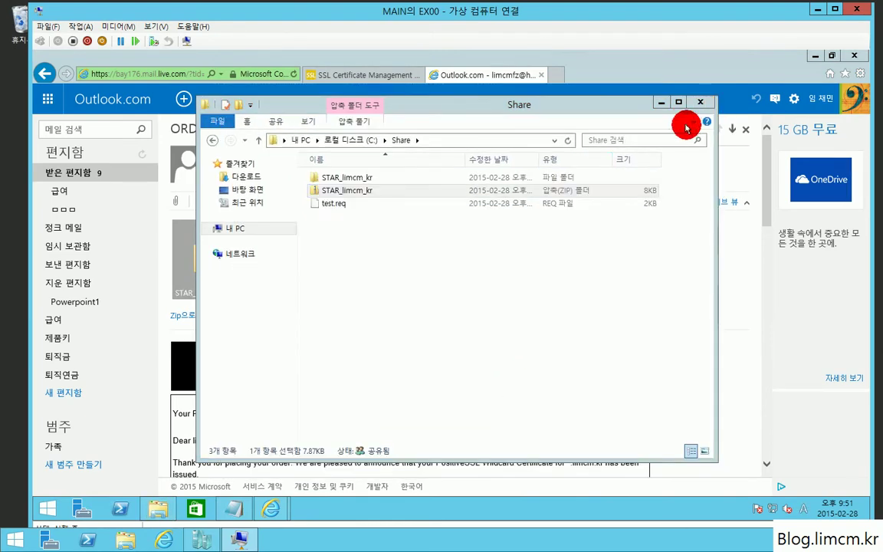
{"action": "double_click", "coordinate": [366, 180]}
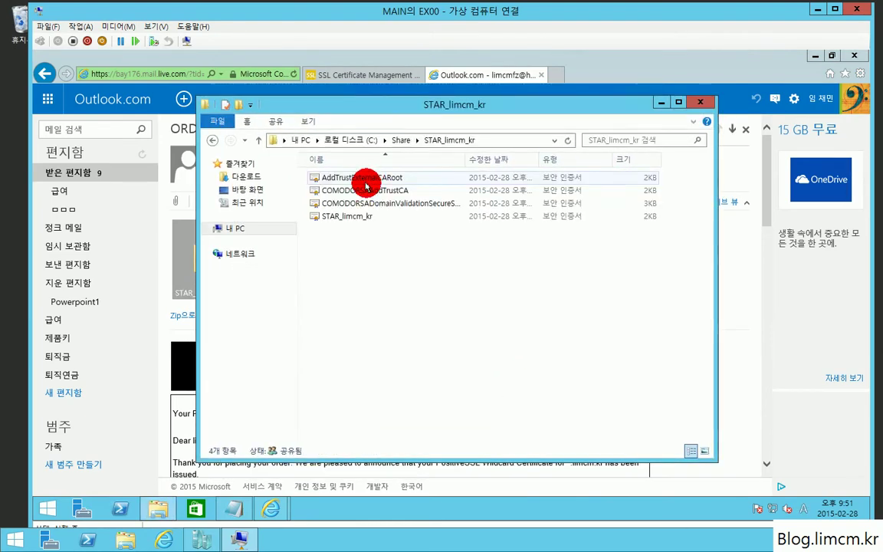
{"action": "left_click", "coordinate": [365, 221]}
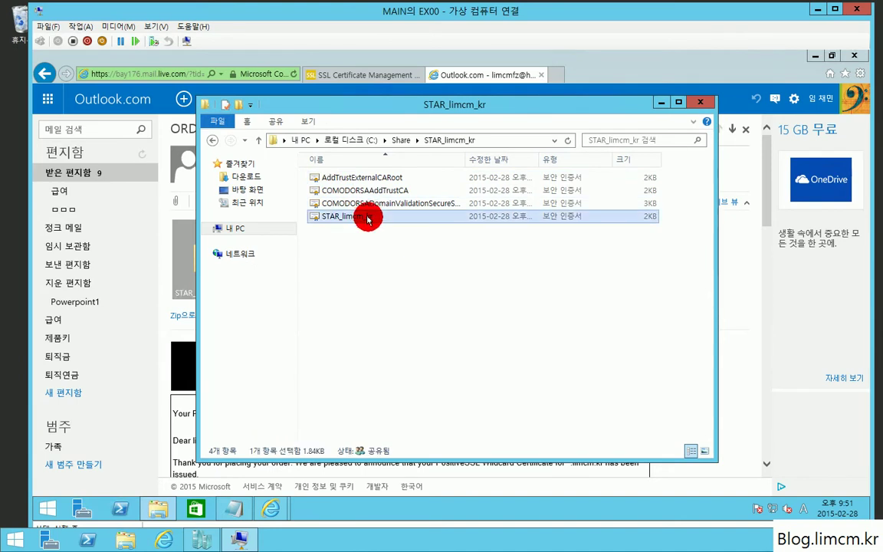
{"action": "left_click", "coordinate": [402, 140]}
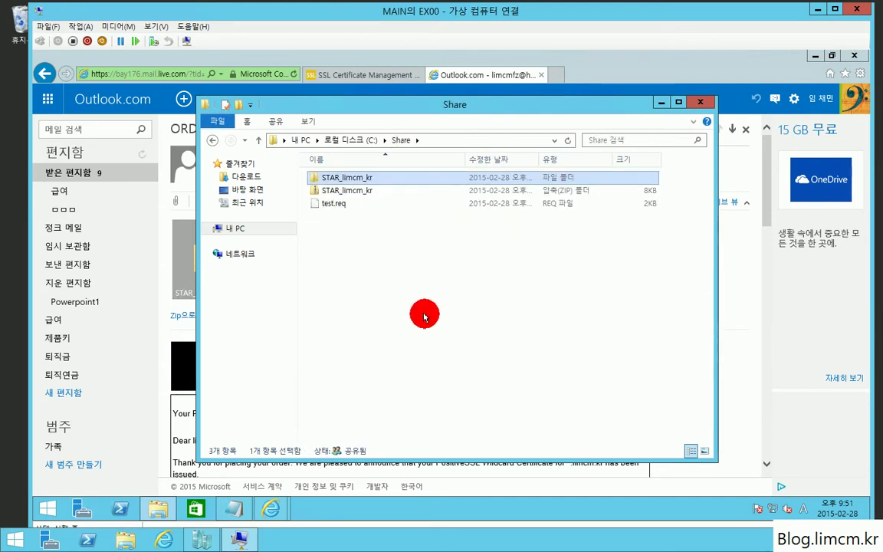
{"action": "left_click", "coordinate": [424, 270]}
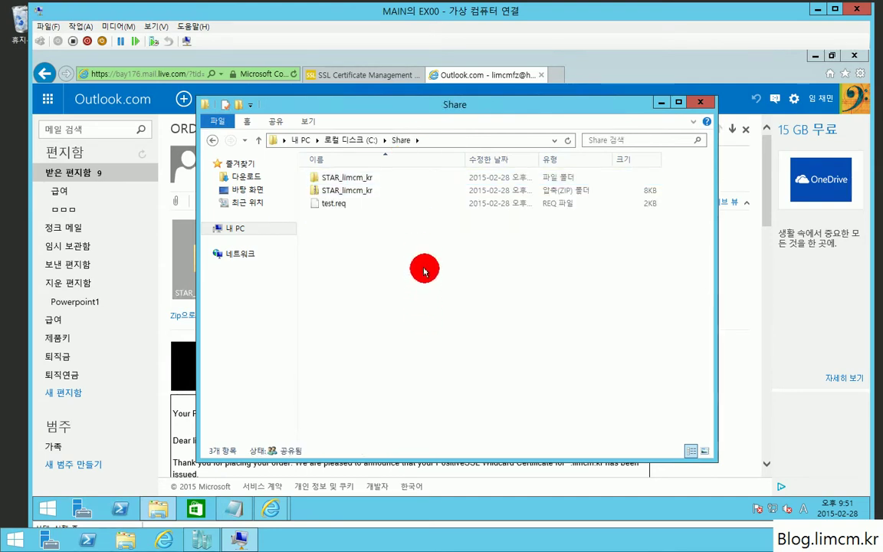
{"action": "key", "text": "ctrl+v"}
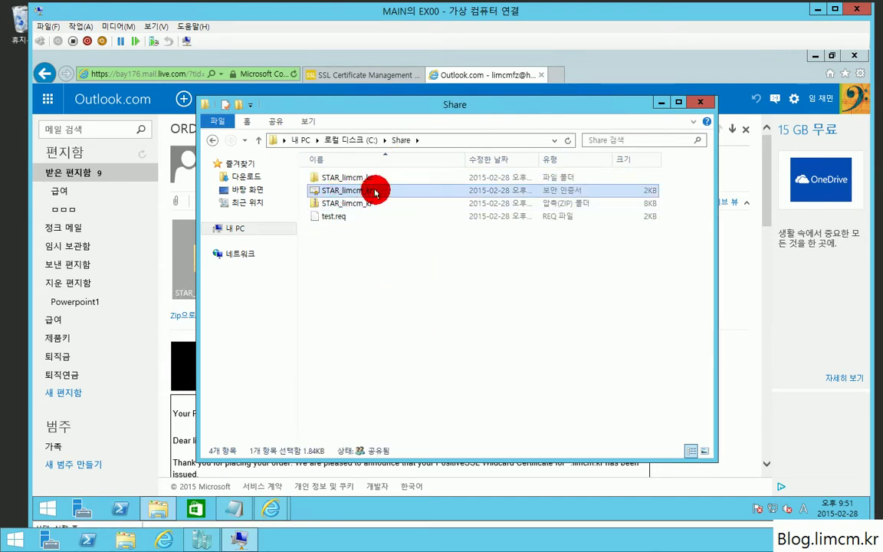
Show file name extensions to confirm the file is STAR_limcm_kr.crt, leaving its name unchanged.
{"action": "left_click", "coordinate": [311, 121]}
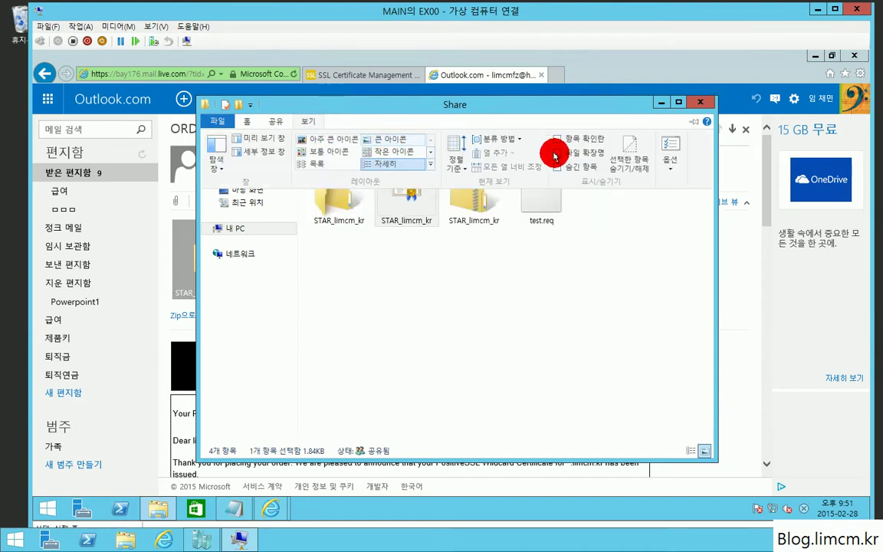
{"action": "left_click", "coordinate": [579, 156]}
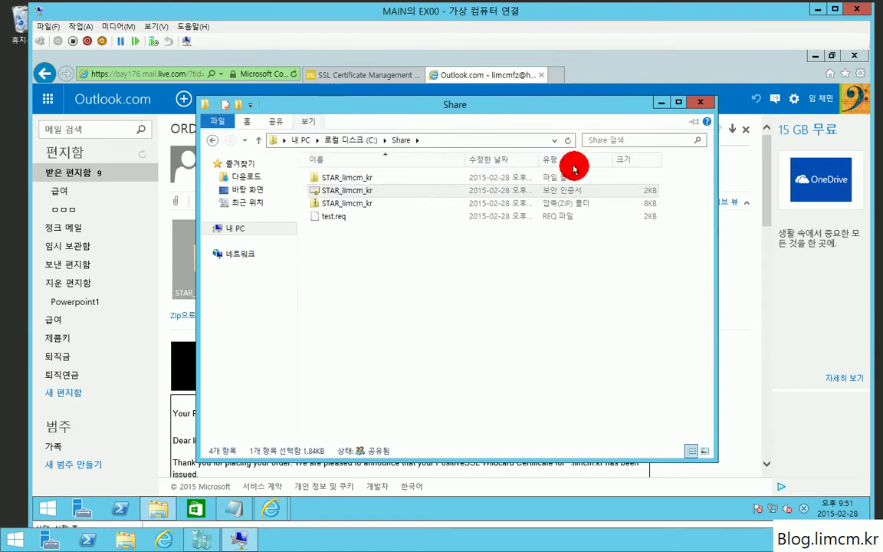
{"action": "left_click", "coordinate": [383, 189]}
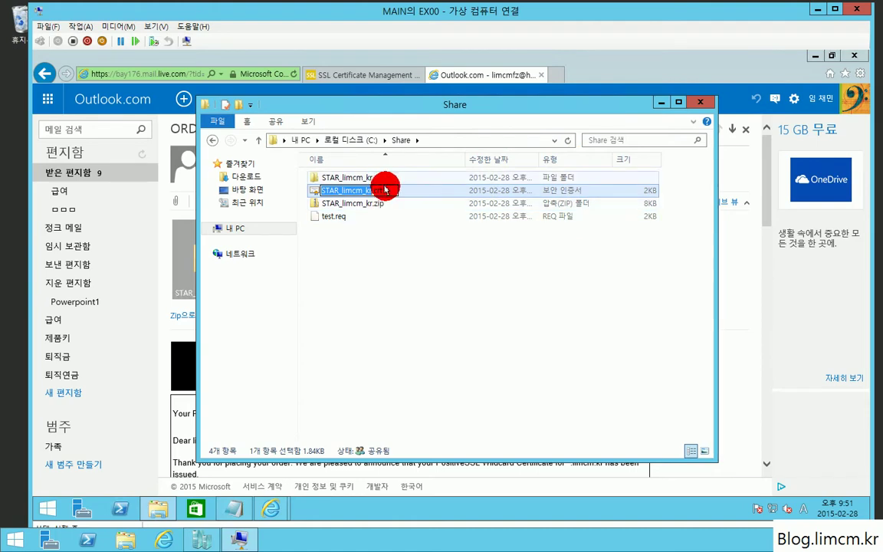
{"action": "left_click", "coordinate": [562, 301]}
Close File Explorer and Outlook.com, then launch Exchange Administrative Center from Start in a maximized browser.
{"action": "left_click", "coordinate": [700, 101]}
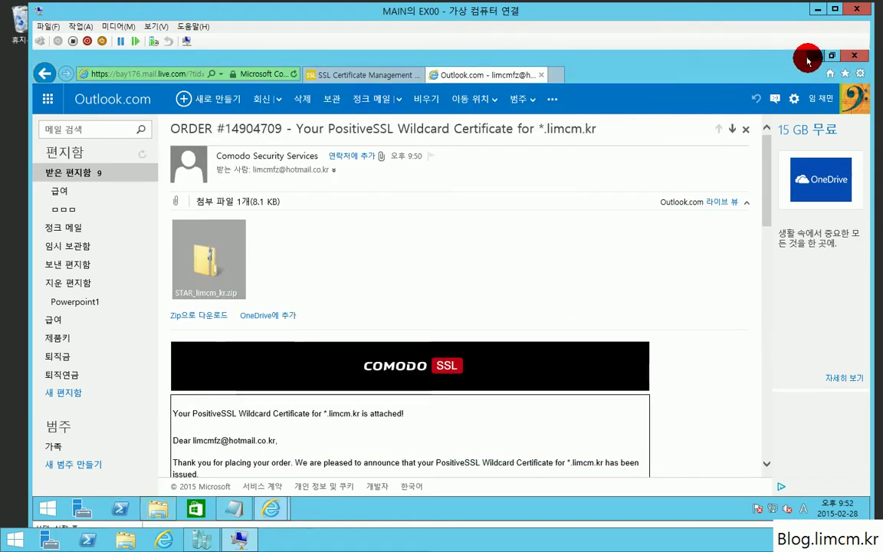
{"action": "left_click", "coordinate": [810, 55]}
{"action": "key", "text": "super"}
{"action": "left_click", "coordinate": [467, 201]}
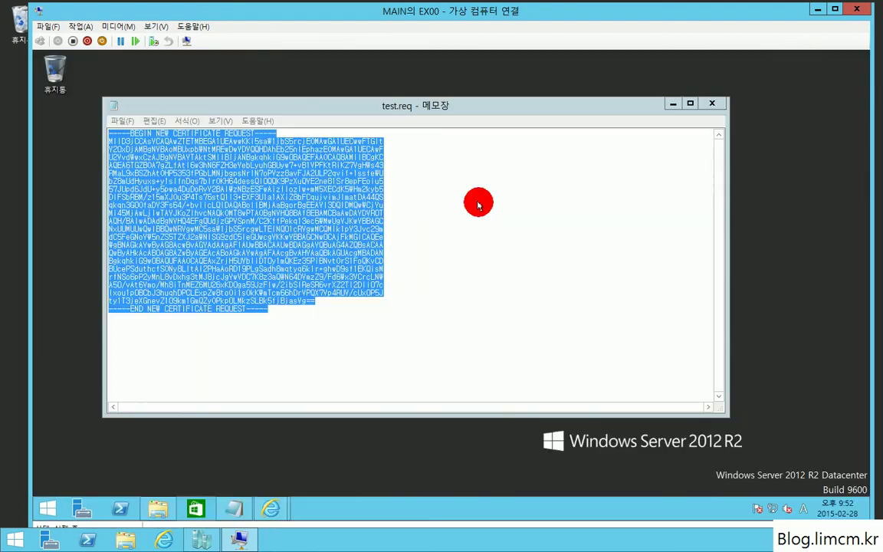
{"action": "left_click", "coordinate": [585, 126]}
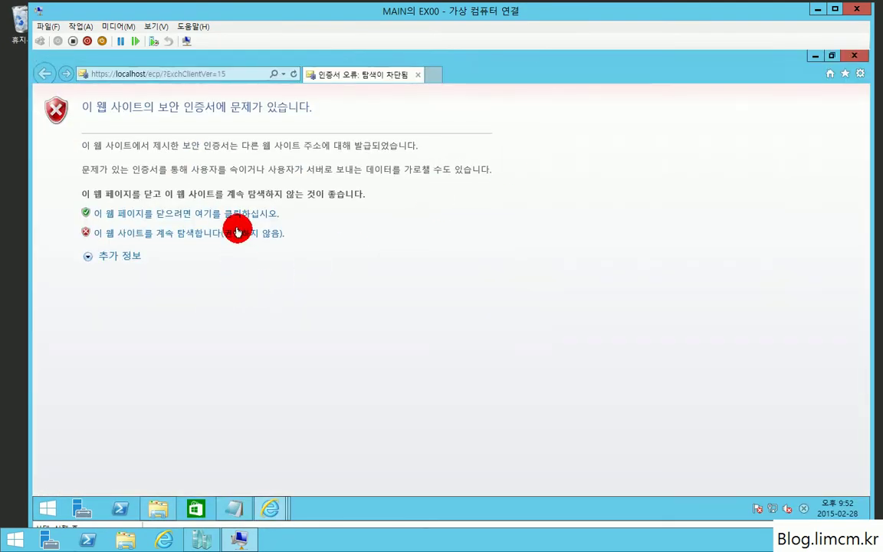
Complete the pending *.limcm.kr request under Servers > Certificates using \\ex00\share\STAR_limcm_kr.crt.
{"action": "left_click", "coordinate": [233, 232]}
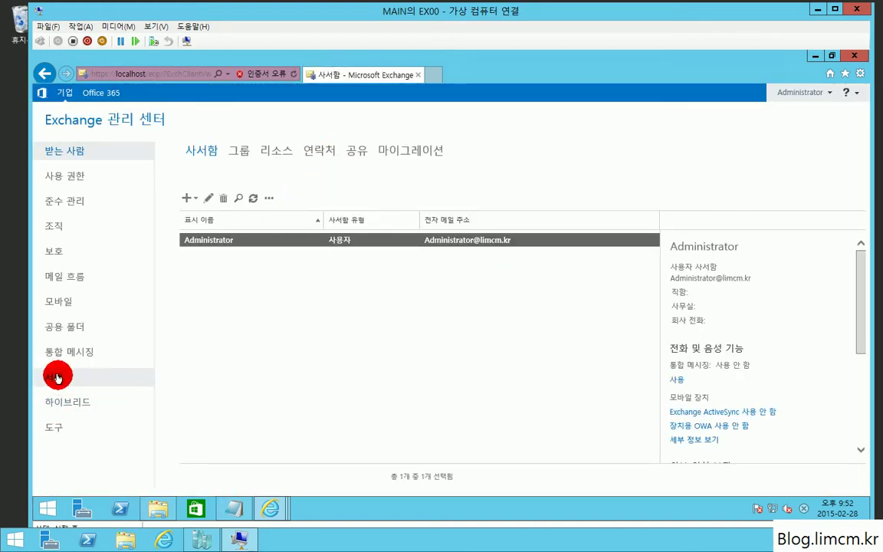
{"action": "left_click", "coordinate": [57, 377]}
{"action": "left_click", "coordinate": [540, 148]}
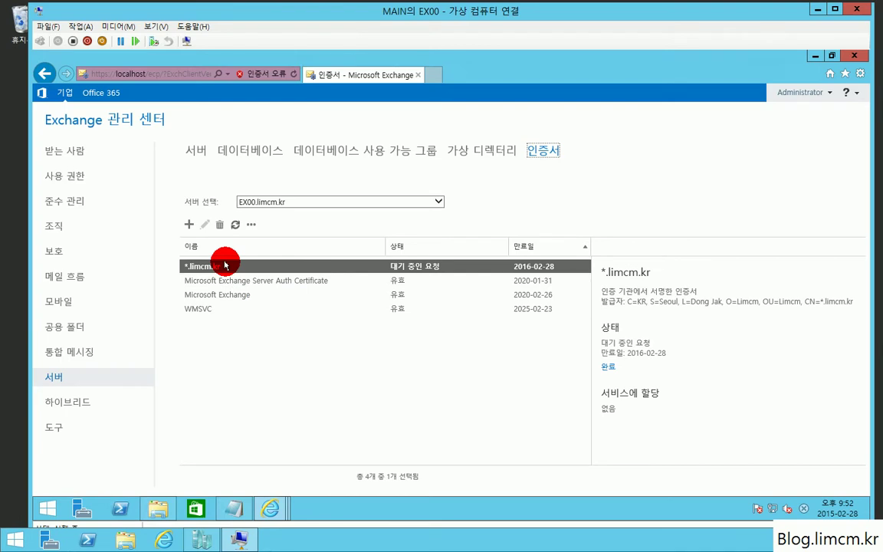
{"action": "left_click", "coordinate": [609, 370]}
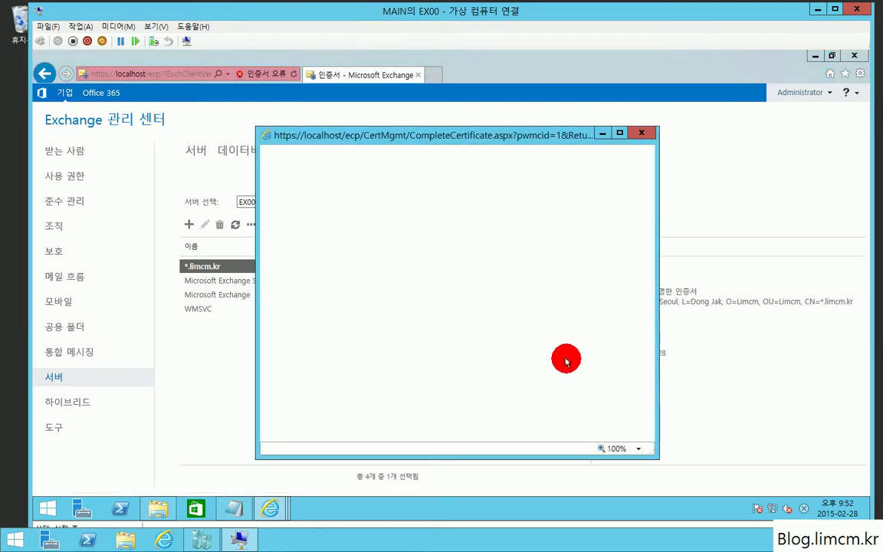
{"action": "type", "text": "\\\\ex00\\share\\STAR_limcm_kr.crt"}
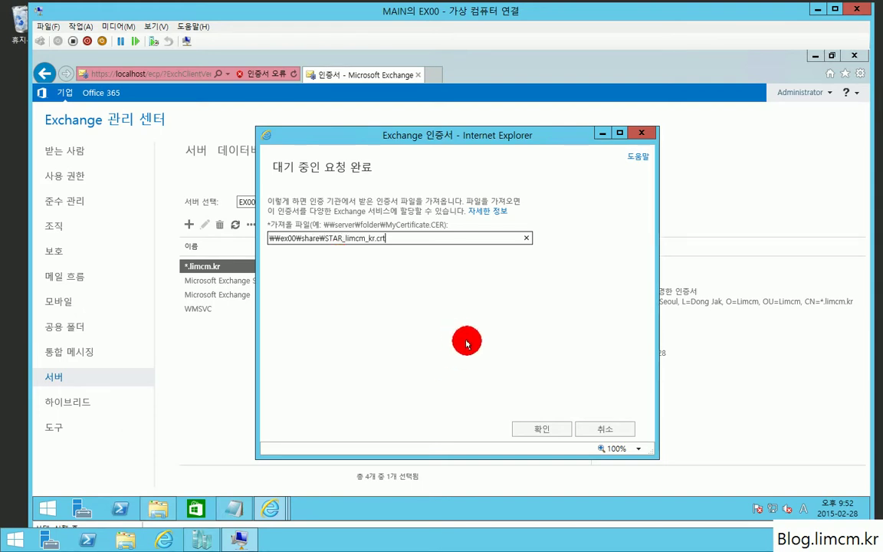
{"action": "left_click", "coordinate": [543, 428]}
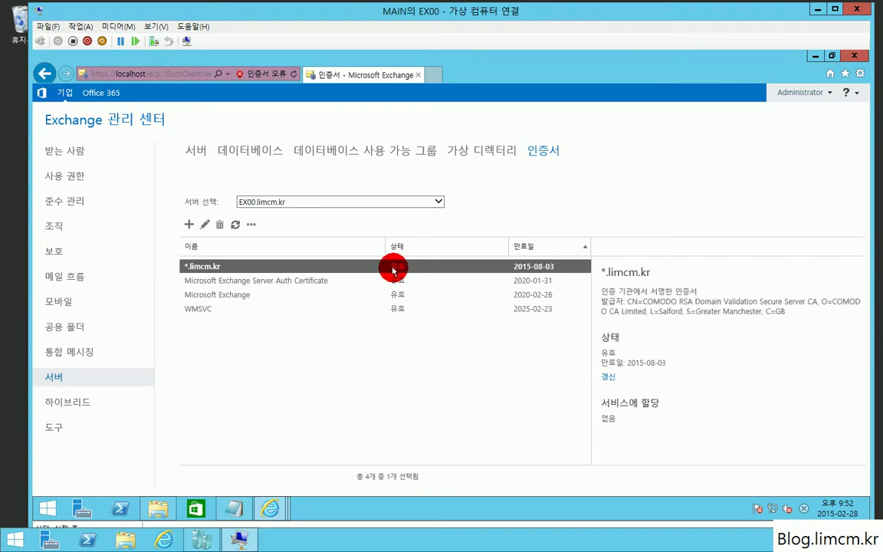
{"action": "double_click", "coordinate": [393, 269]}
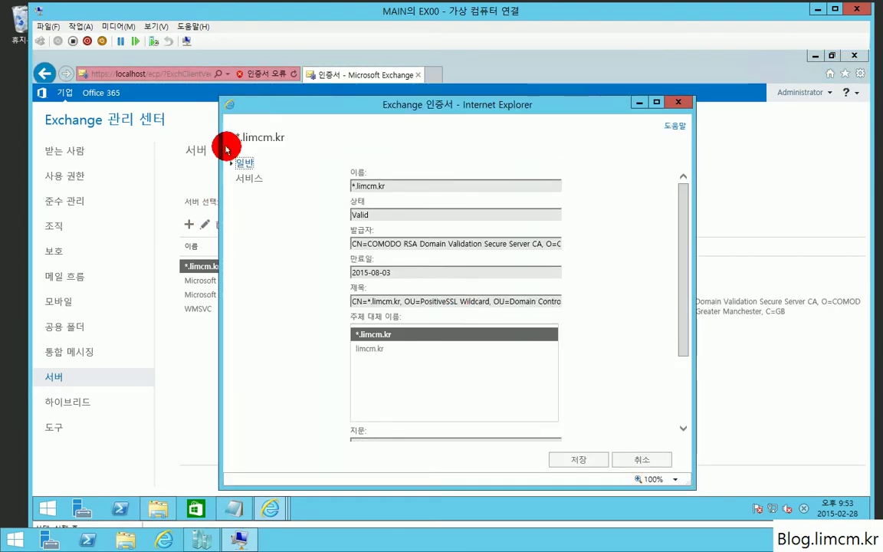
Tick SMTP and IIS for *.limcm.kr, save, and confirm overwriting the default SMTP certificate.
{"action": "left_click", "coordinate": [250, 177]}
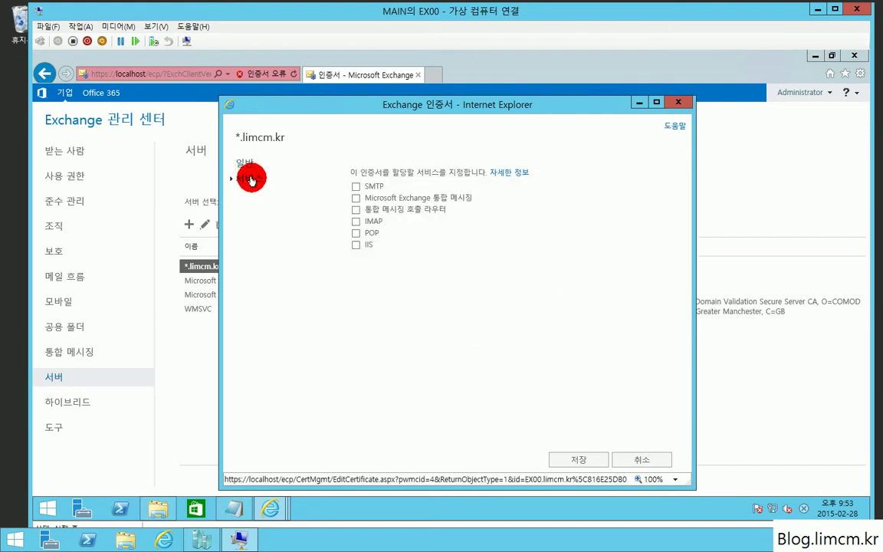
{"action": "left_click", "coordinate": [356, 245]}
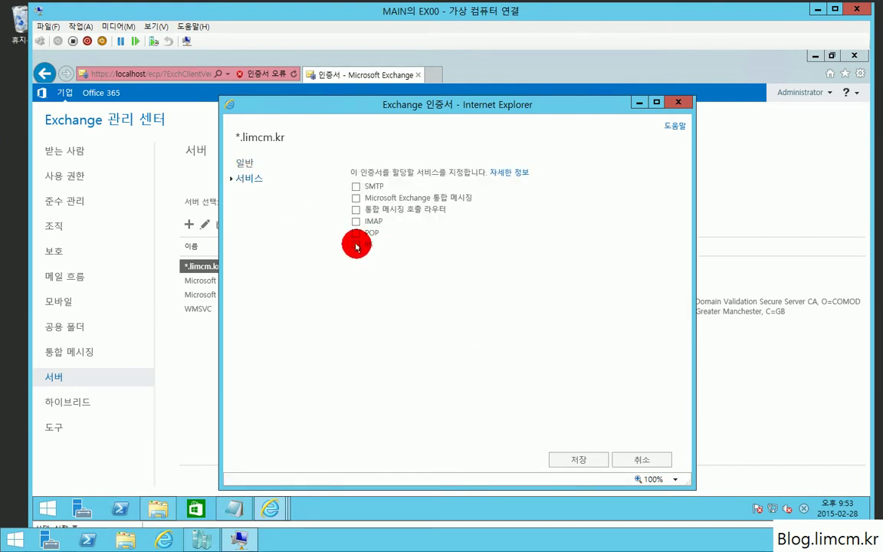
{"action": "left_click", "coordinate": [355, 186]}
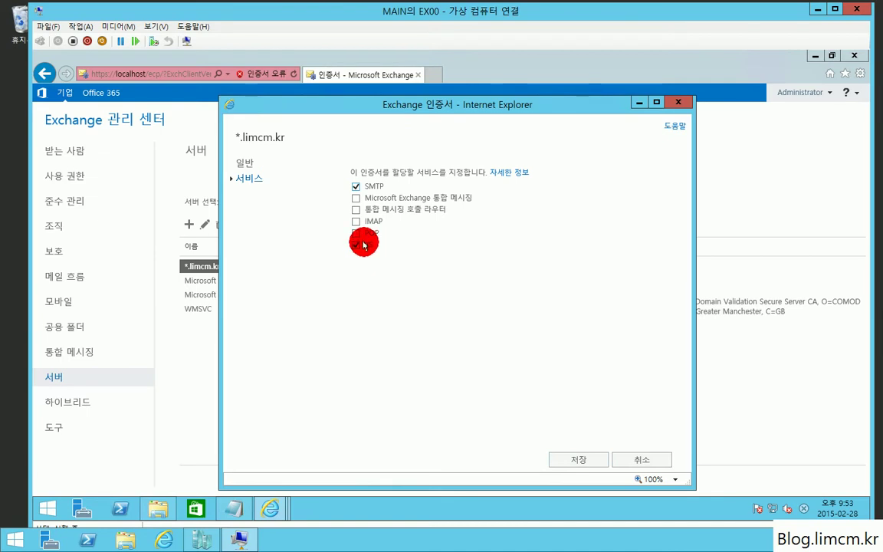
{"action": "left_click_drag", "start_coordinate": [364, 246], "coordinate": [309, 246]}
{"action": "left_click", "coordinate": [334, 257]}
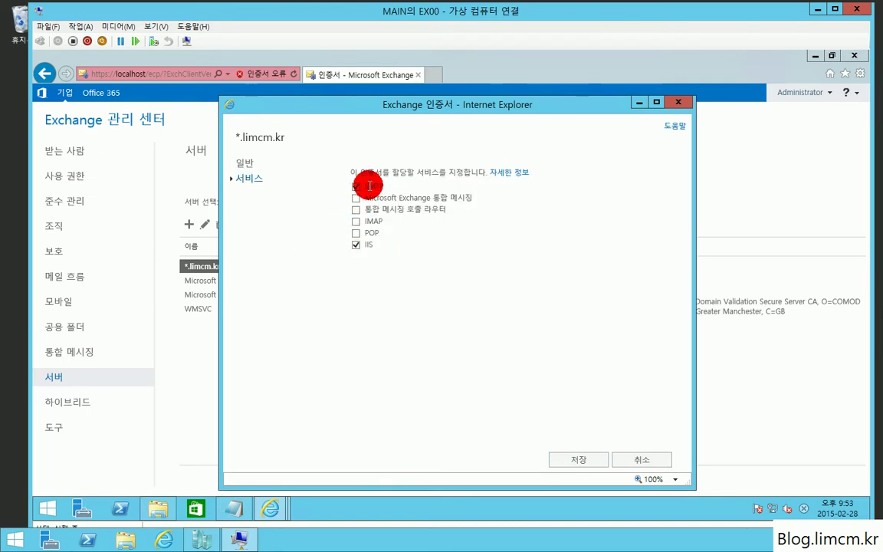
{"action": "left_click", "coordinate": [581, 461]}
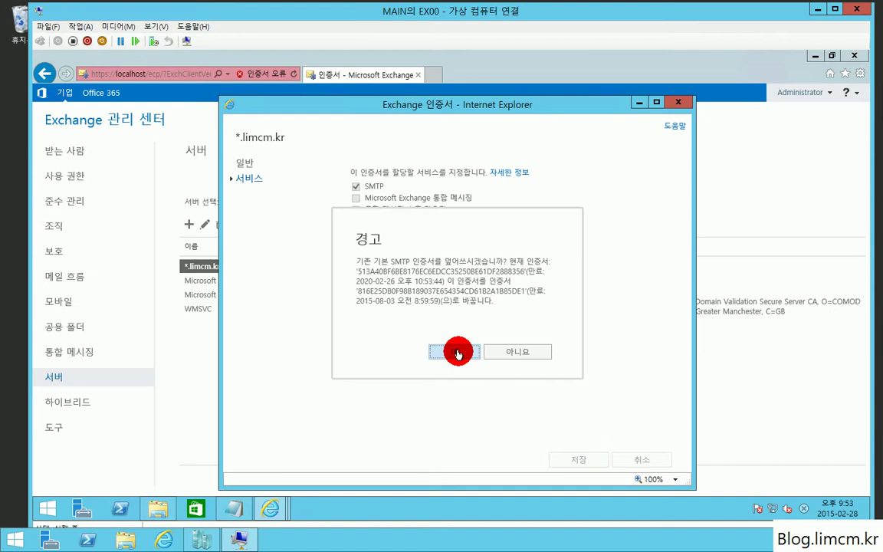
{"action": "left_click", "coordinate": [458, 352]}
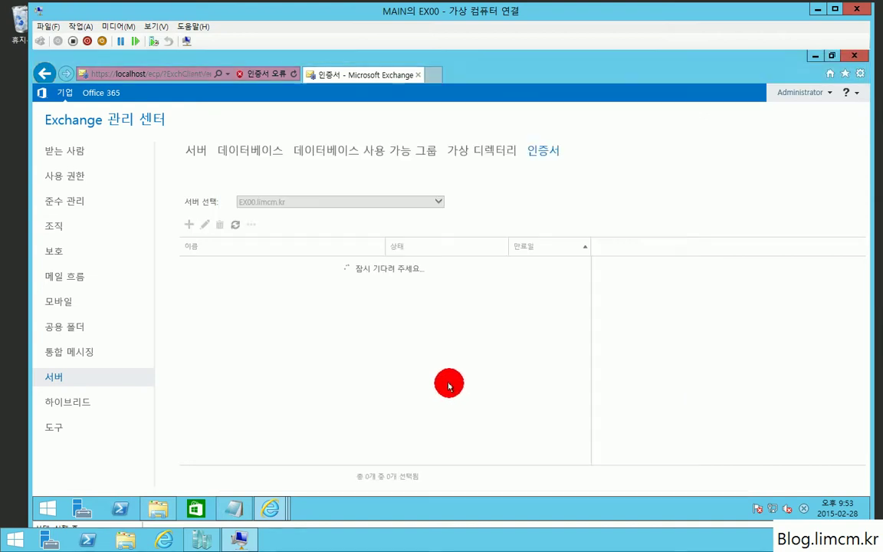
{"action": "left_click", "coordinate": [816, 56]}
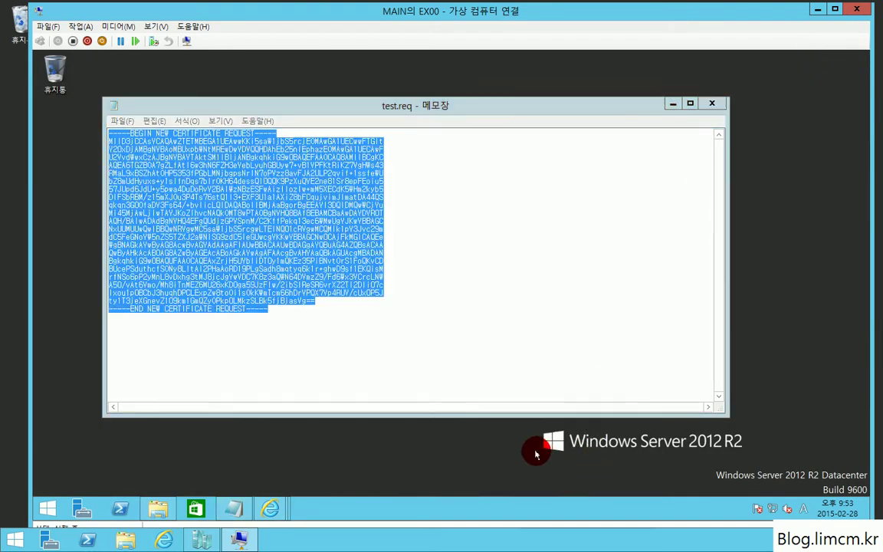
Check that *.limcm.kr appears in IIS Manager's Server Certificates on EX00, then close IIS Manager and Notepad.
{"action": "key", "text": "super"}
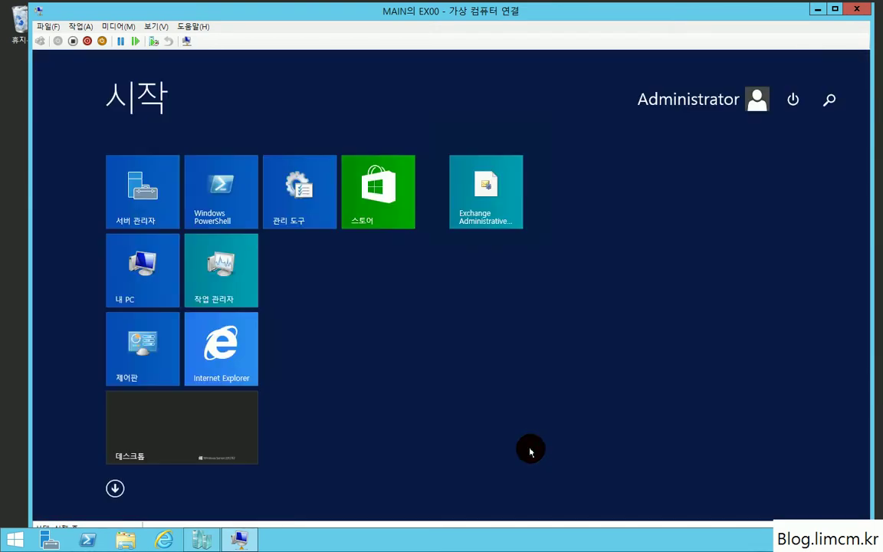
{"action": "type", "text": "iis(인터넷 정보 서비스) 관리자"}
{"action": "key", "text": "super"}
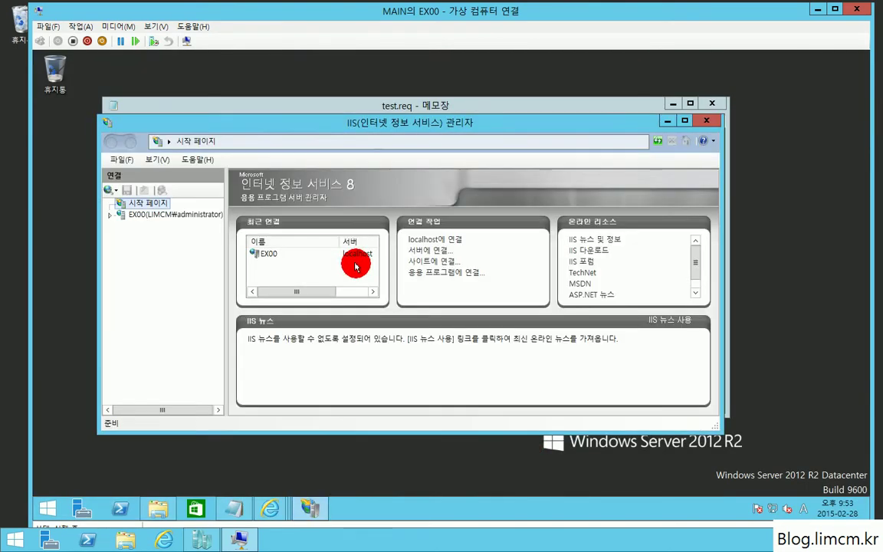
{"action": "left_click", "coordinate": [142, 214]}
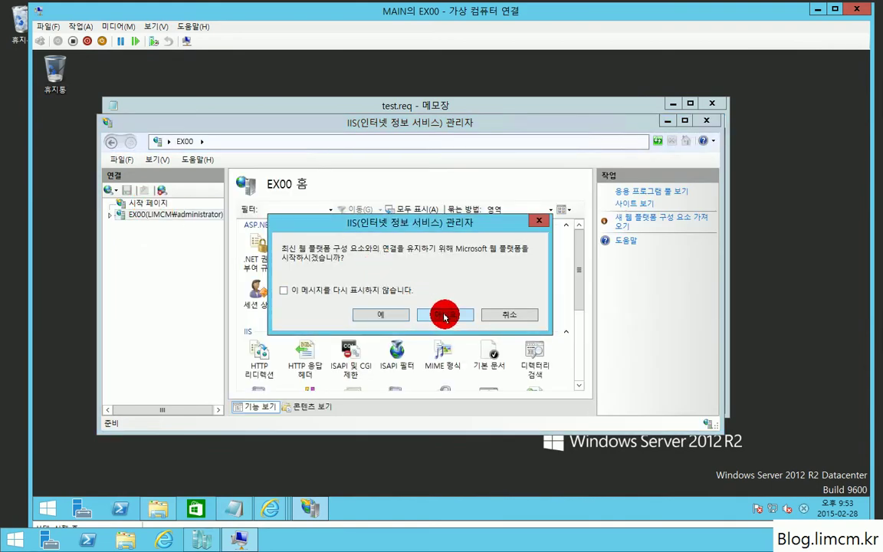
{"action": "left_click", "coordinate": [443, 314]}
{"action": "left_click_drag", "start_coordinate": [574, 282], "coordinate": [576, 326]}
{"action": "double_click", "coordinate": [350, 306]}
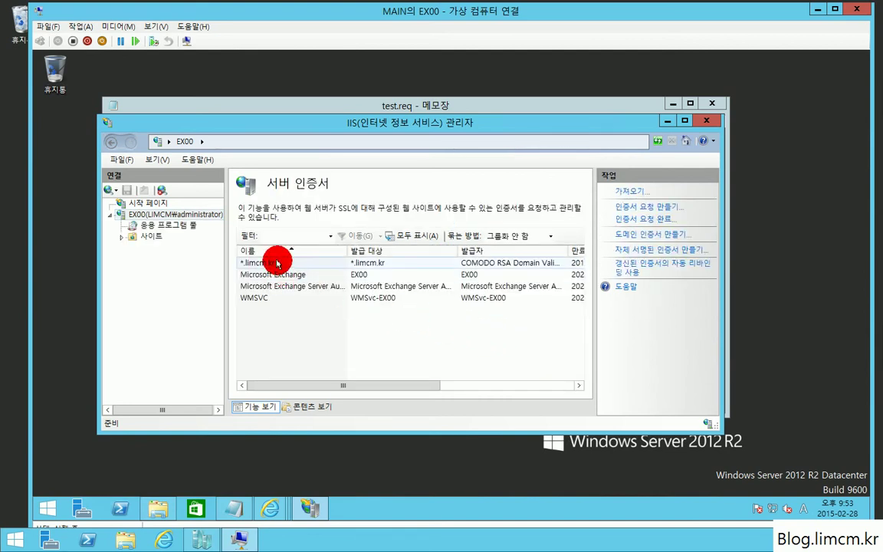
{"action": "left_click", "coordinate": [272, 264]}
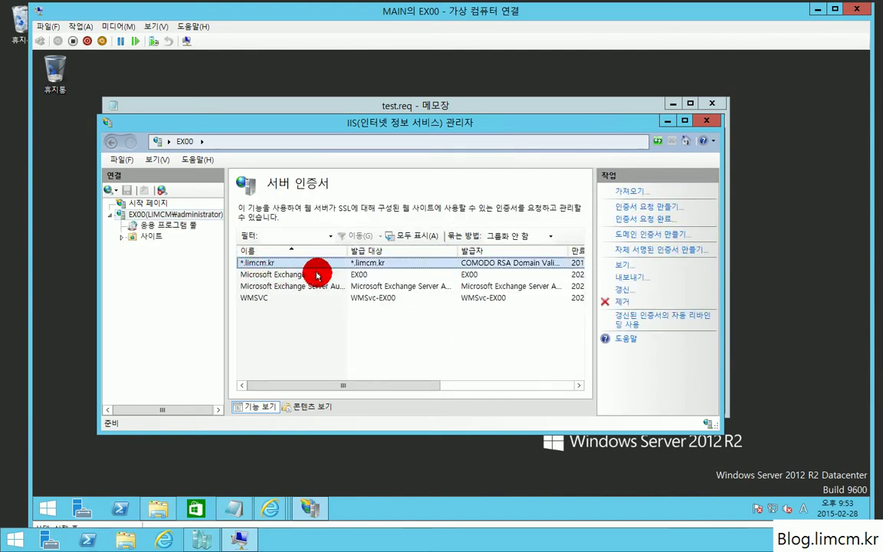
{"action": "left_click_drag", "start_coordinate": [404, 388], "coordinate": [537, 384]}
{"action": "left_click", "coordinate": [706, 121]}
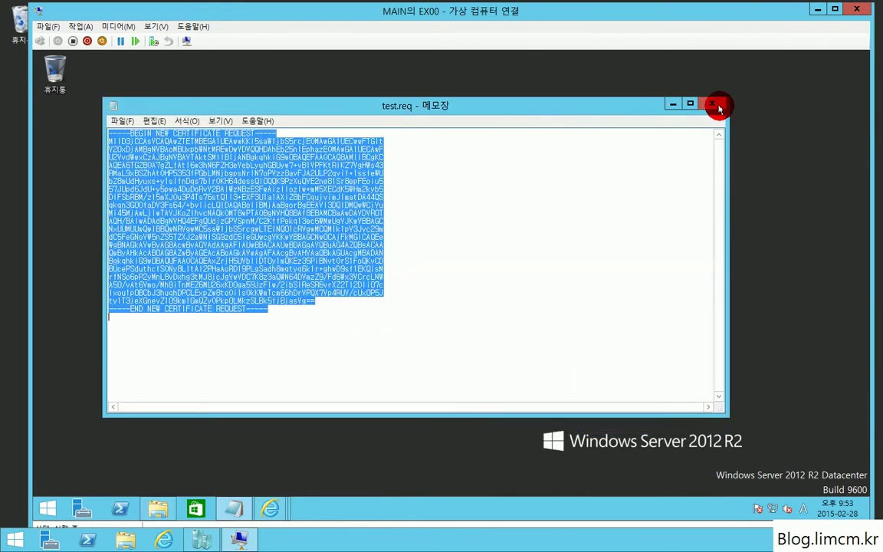
{"action": "left_click", "coordinate": [711, 103]}
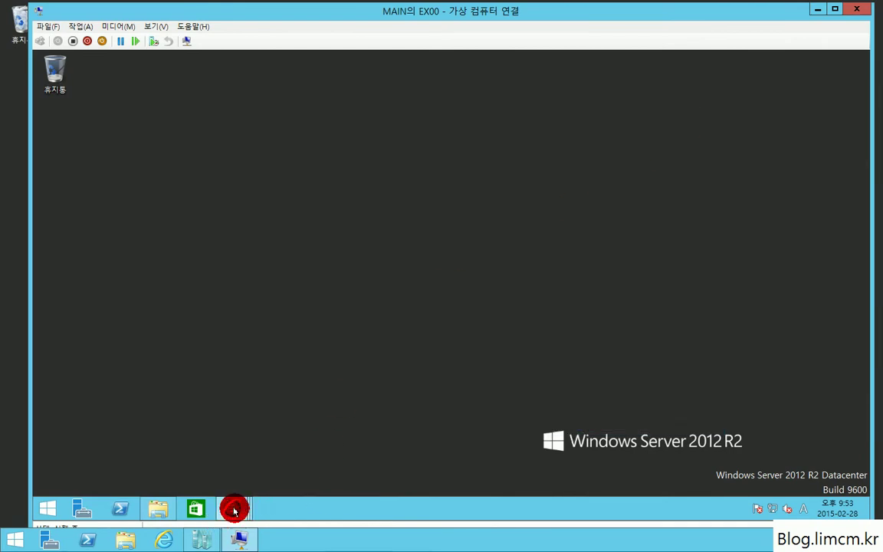
Go to hosting.kr in IE and choose 나의서비스관리 > 도메인 관리, which asks for sign-in.
{"action": "mouse_move", "coordinate": [236, 508]}
{"action": "left_click", "coordinate": [421, 438]}
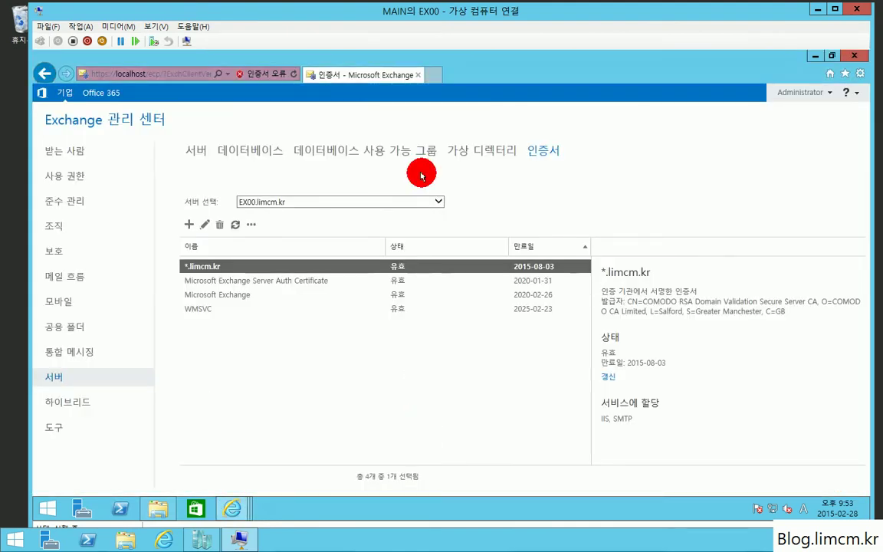
{"action": "left_click", "coordinate": [204, 74]}
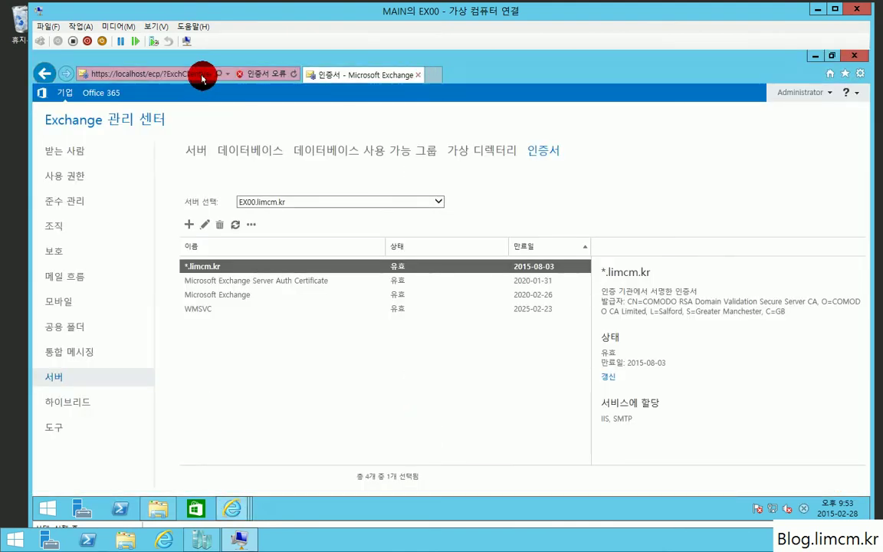
{"action": "type", "text": "ho"}
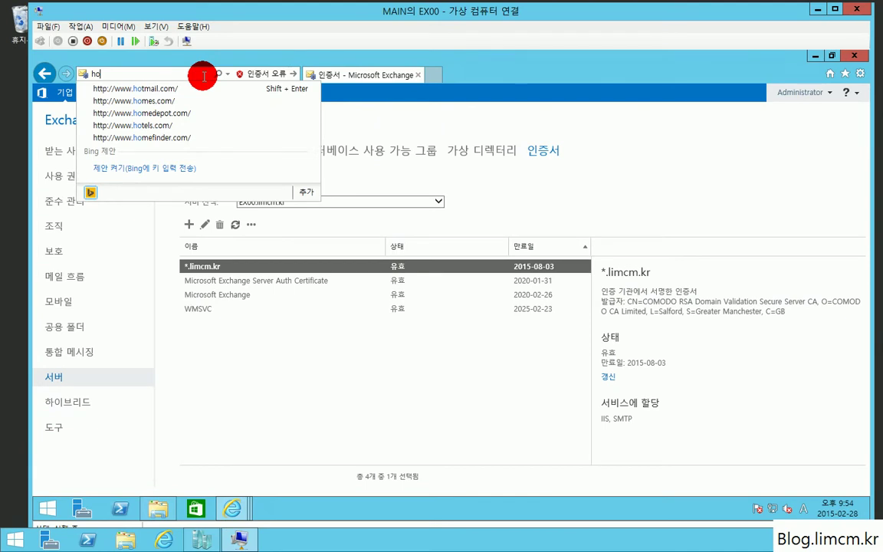
{"action": "type", "text": "s"}
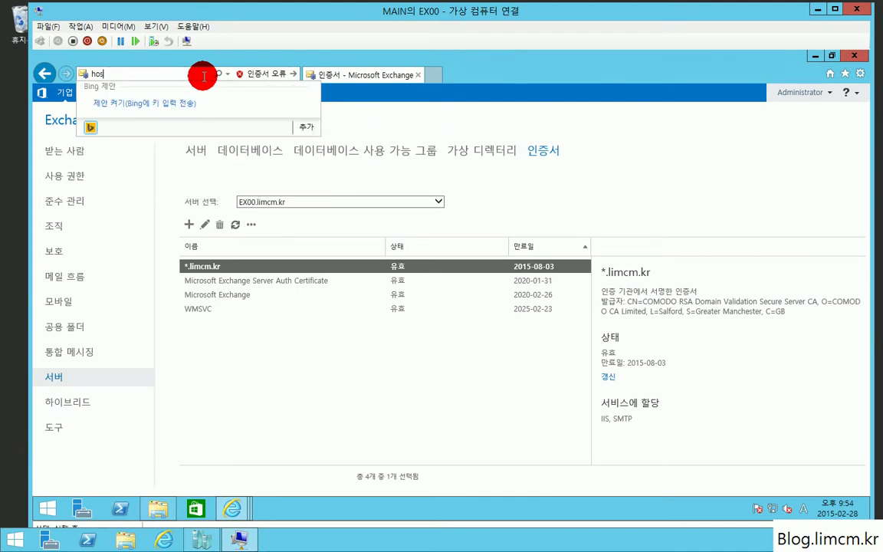
{"action": "type", "text": "ting "}
{"action": "type", "text": "kr"}
{"action": "key", "text": "Return"}
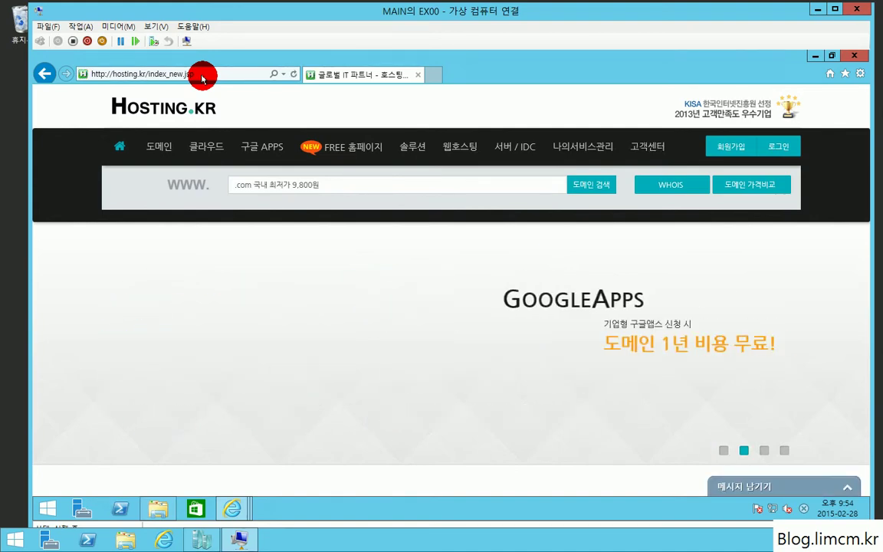
{"action": "left_click", "coordinate": [203, 76]}
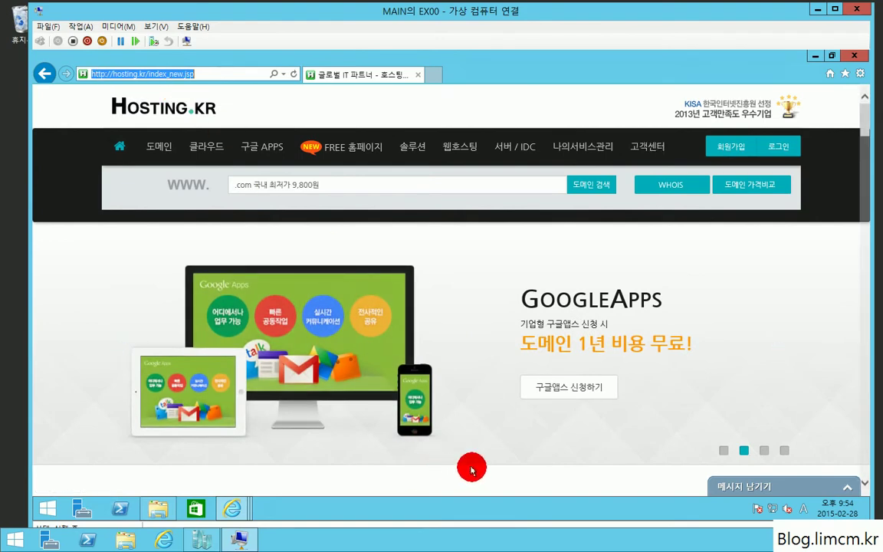
{"action": "left_click_drag", "start_coordinate": [865, 132], "coordinate": [859, 99]}
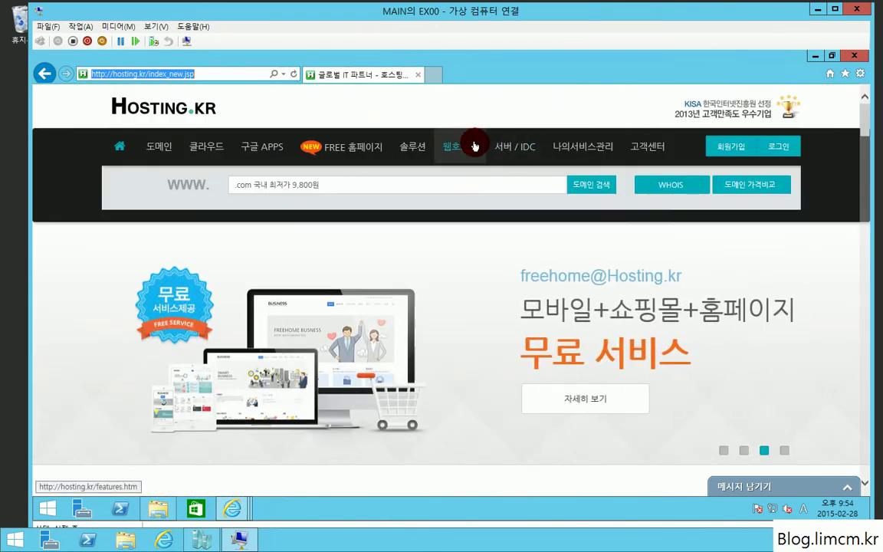
{"action": "left_click", "coordinate": [592, 145]}
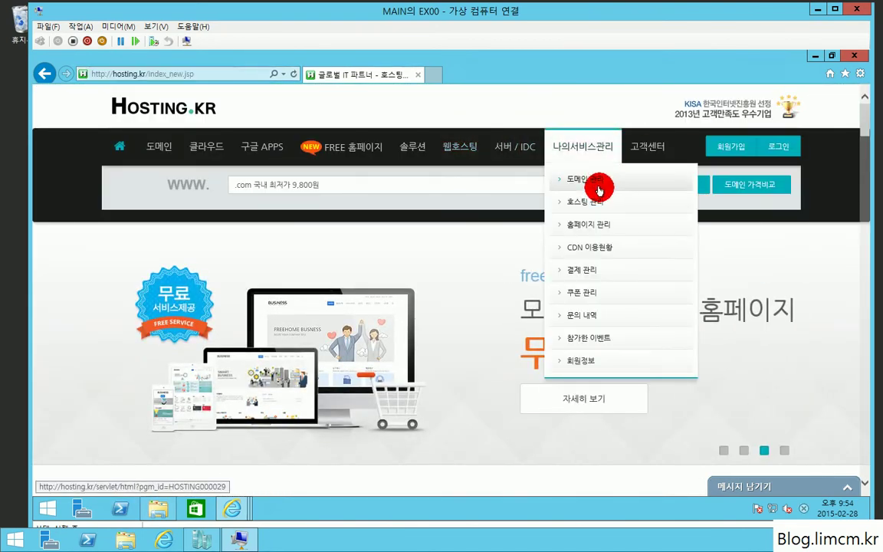
{"action": "left_click", "coordinate": [788, 146]}
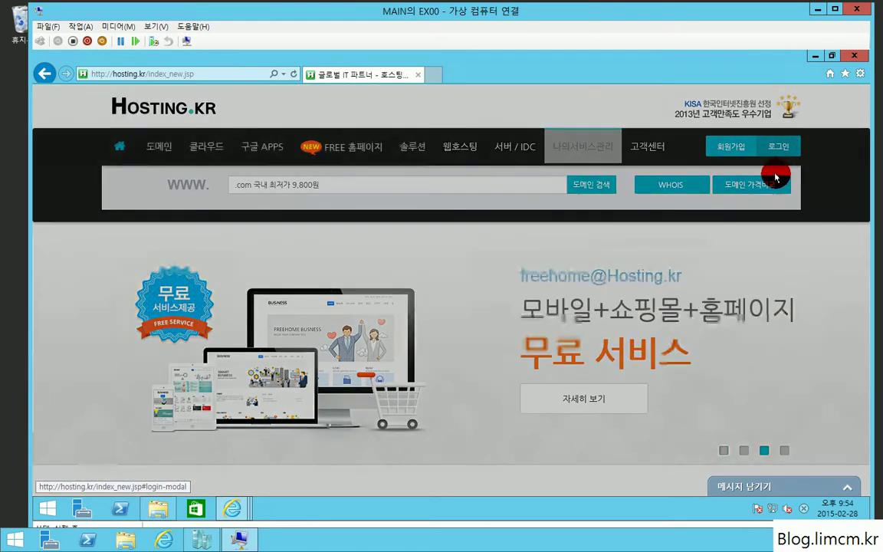
Sign in with the account ID and password, postpone the password change, and open domain management.
{"action": "left_click", "coordinate": [374, 200]}
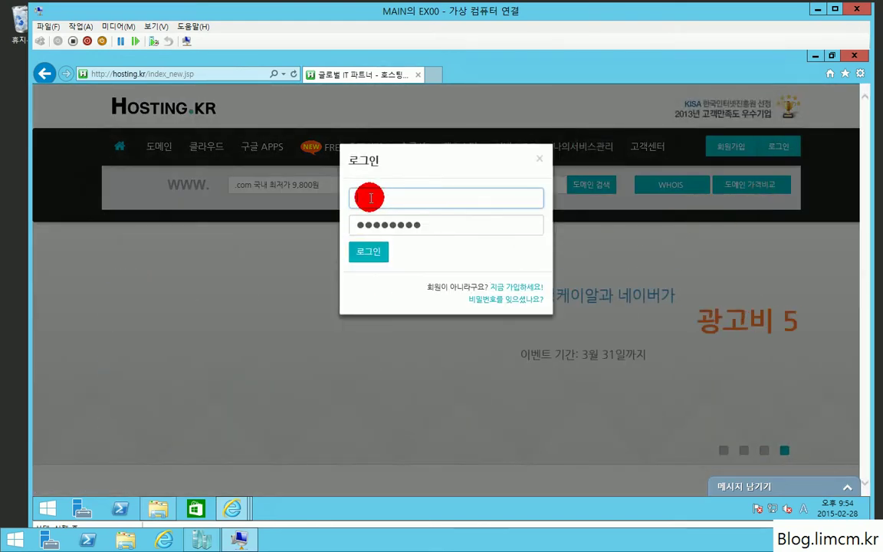
{"action": "type", "text": "limcm"}
{"action": "key", "text": "Tab"}
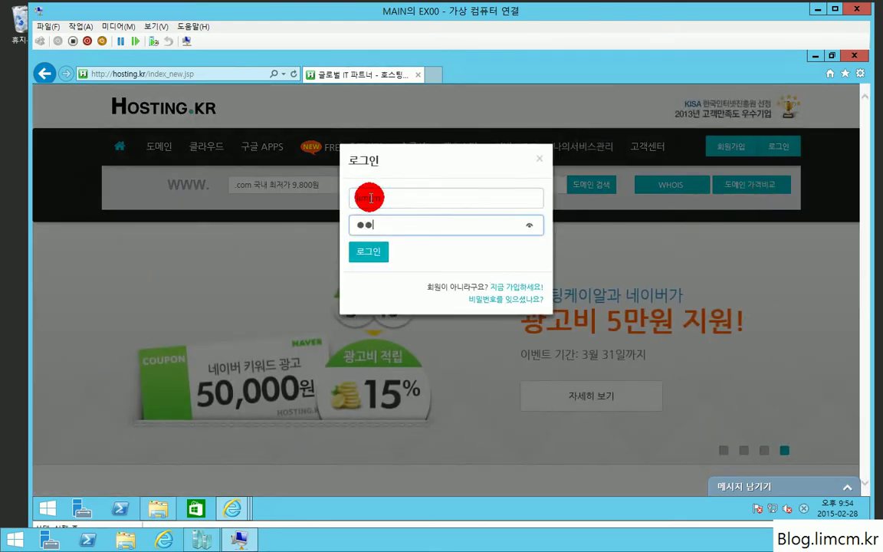
{"action": "key", "text": "Return"}
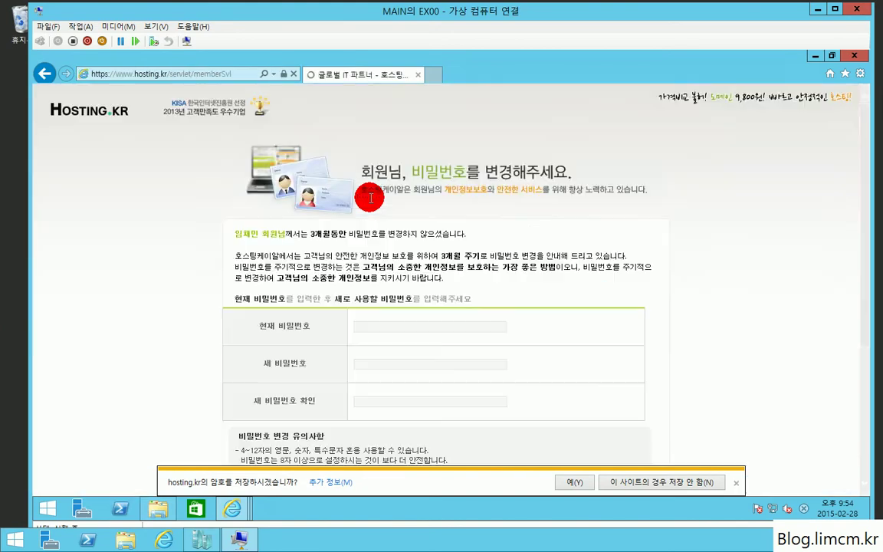
{"action": "scroll", "coordinate": [636, 461], "scroll_direction": "down", "scroll_amount": 1}
{"action": "left_click", "coordinate": [680, 481]}
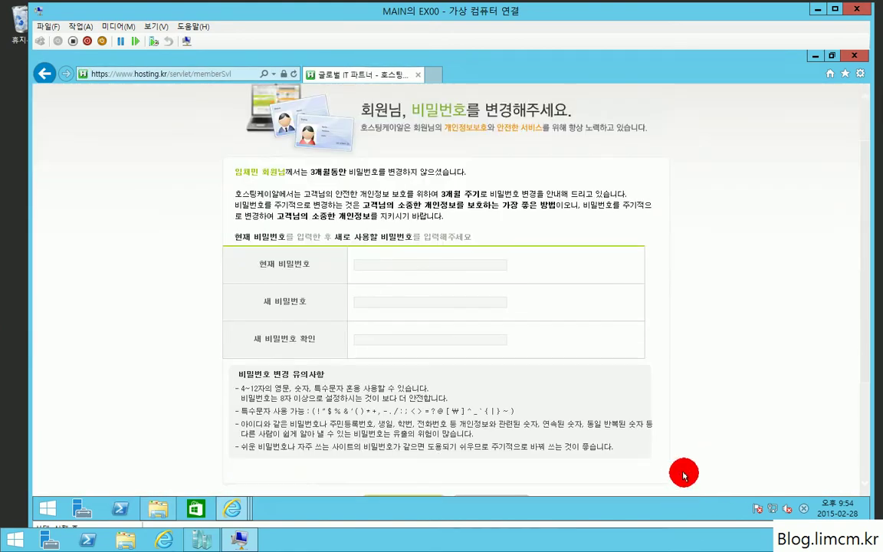
{"action": "scroll", "coordinate": [679, 428], "scroll_direction": "down", "scroll_amount": 2}
{"action": "left_click", "coordinate": [482, 379]}
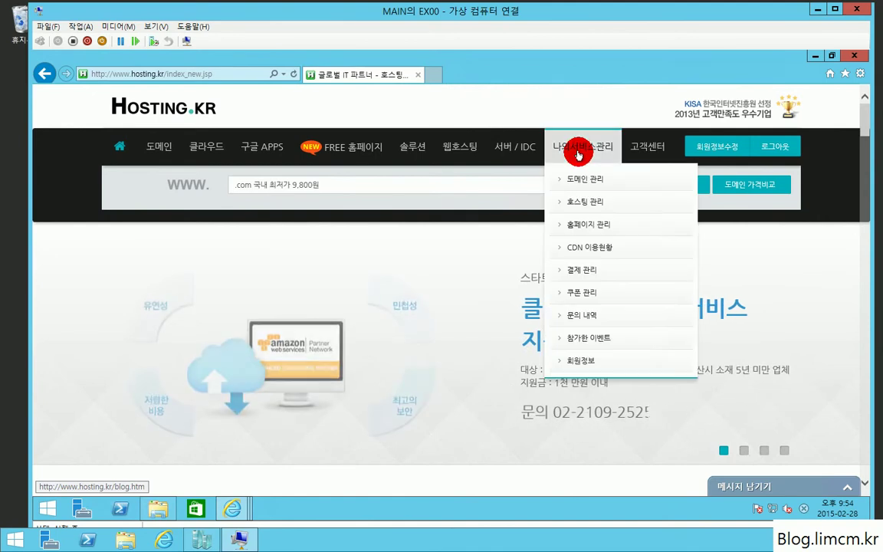
{"action": "left_click", "coordinate": [590, 177]}
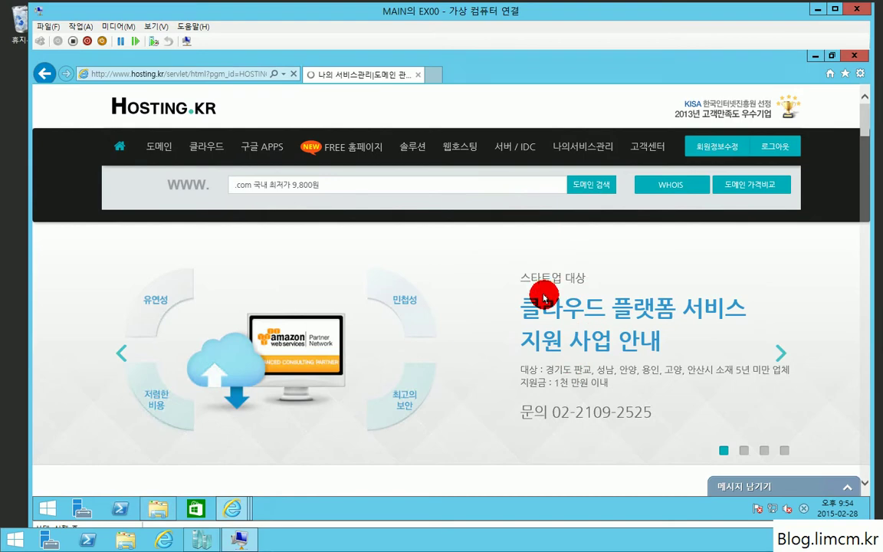
Select limcm.kr, open its 네임서버(서브도메인) settings, and review records like mail, Owa and Autodiscover.
{"action": "scroll", "coordinate": [542, 299], "scroll_direction": "down", "scroll_amount": 2}
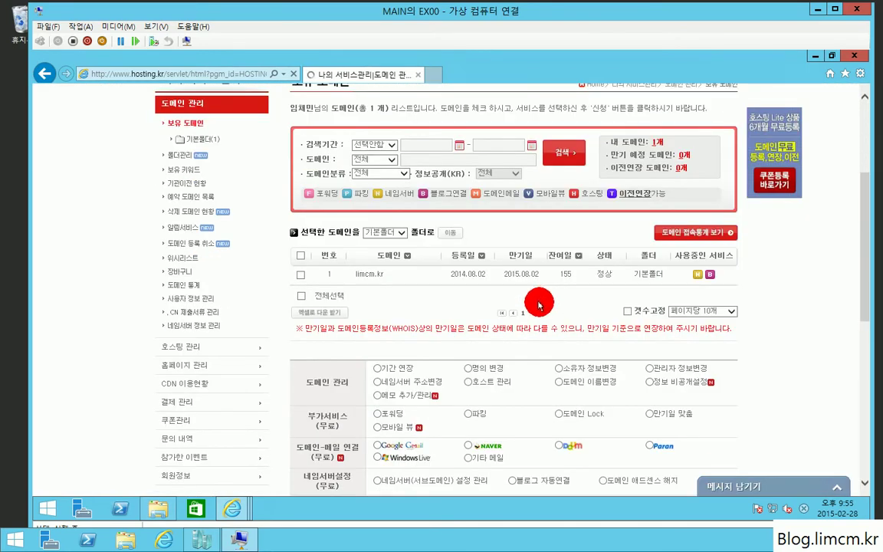
{"action": "scroll", "coordinate": [539, 307], "scroll_direction": "down", "scroll_amount": 2}
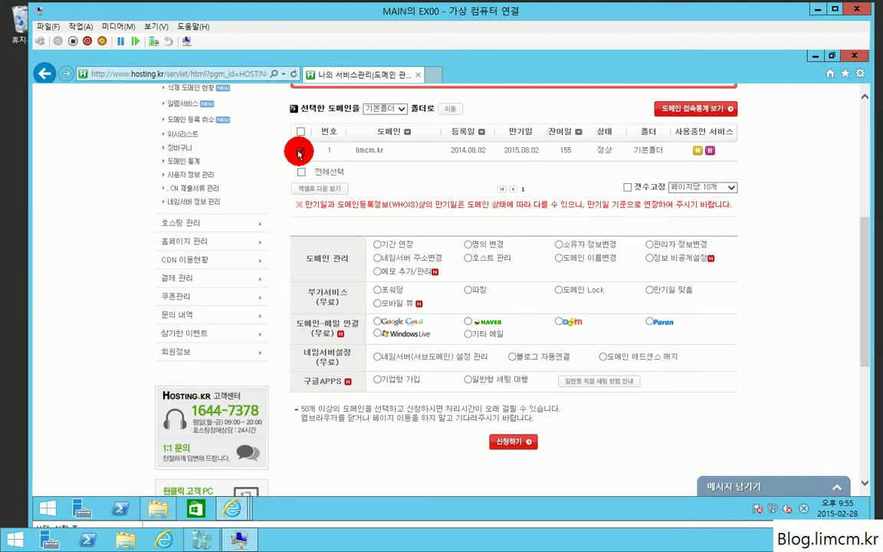
{"action": "left_click", "coordinate": [299, 151]}
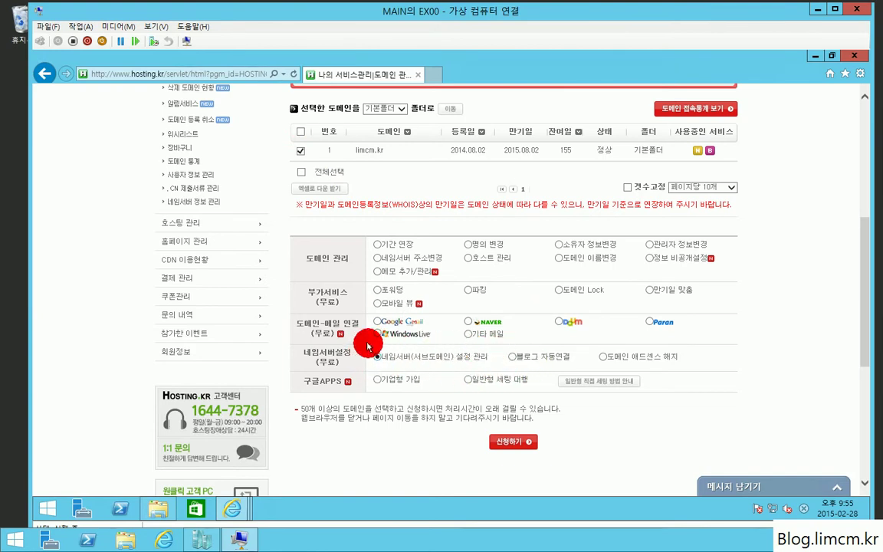
{"action": "left_click", "coordinate": [517, 440]}
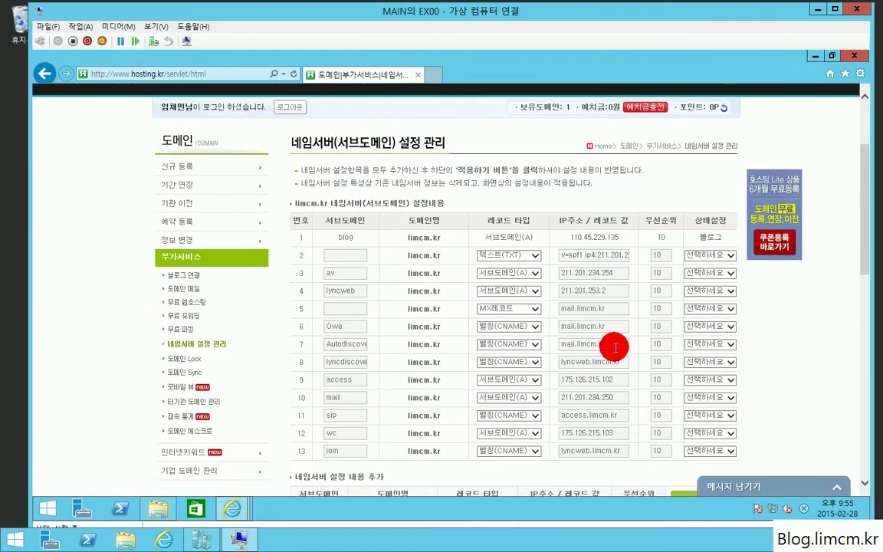
{"action": "scroll", "coordinate": [610, 349], "scroll_direction": "up", "scroll_amount": 1}
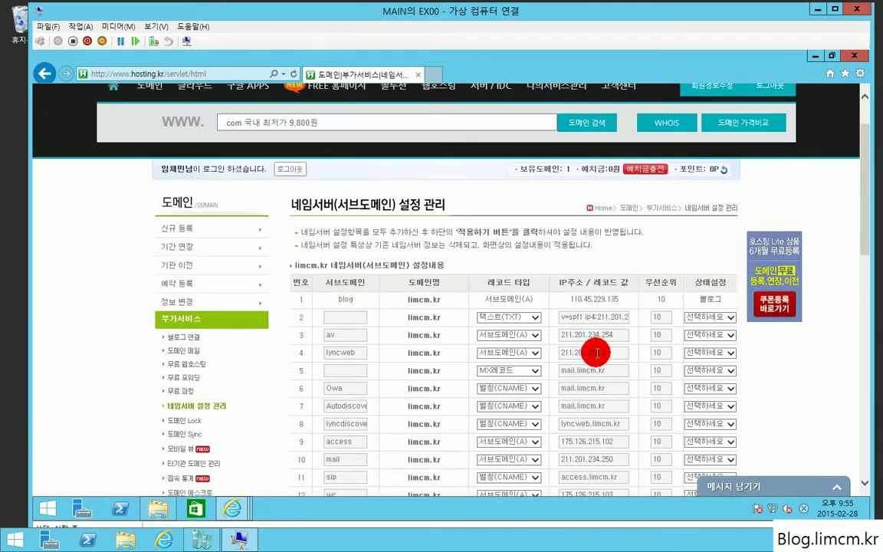
{"action": "scroll", "coordinate": [597, 353], "scroll_direction": "down", "scroll_amount": 1}
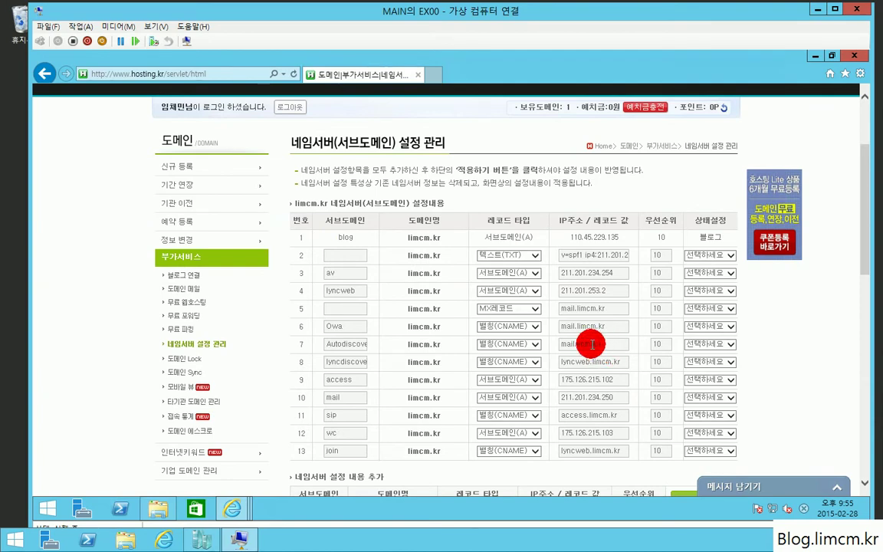
{"action": "scroll", "coordinate": [585, 343], "scroll_direction": "up", "scroll_amount": 1}
{"action": "scroll", "coordinate": [586, 349], "scroll_direction": "down", "scroll_amount": 1}
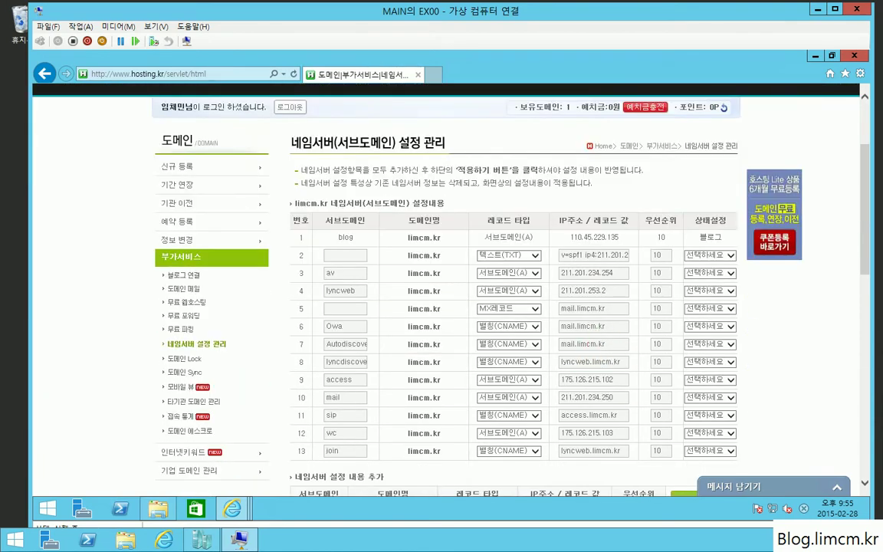
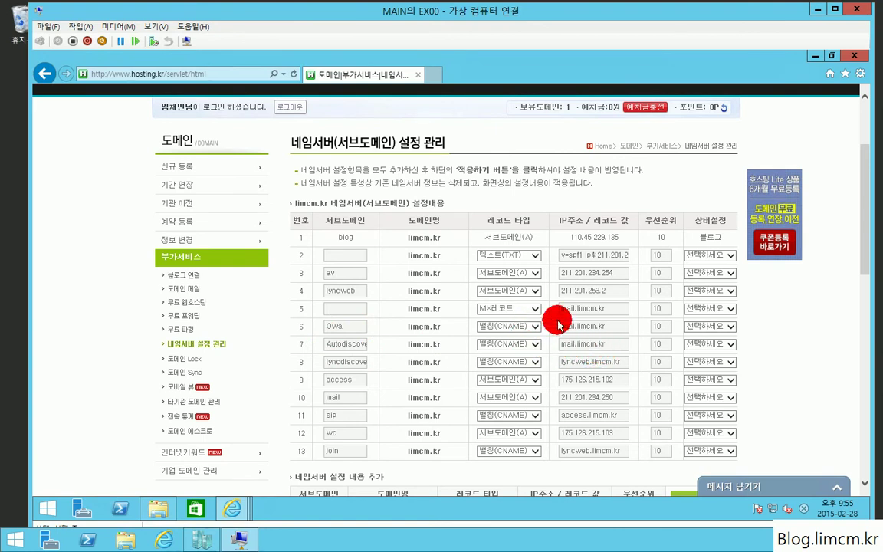
Keep row 5's record type as MX레코드, pointing to mail.limcm.kr.
{"action": "left_click", "coordinate": [505, 309]}
{"action": "left_click", "coordinate": [505, 309]}
{"action": "key", "text": "Tab"}
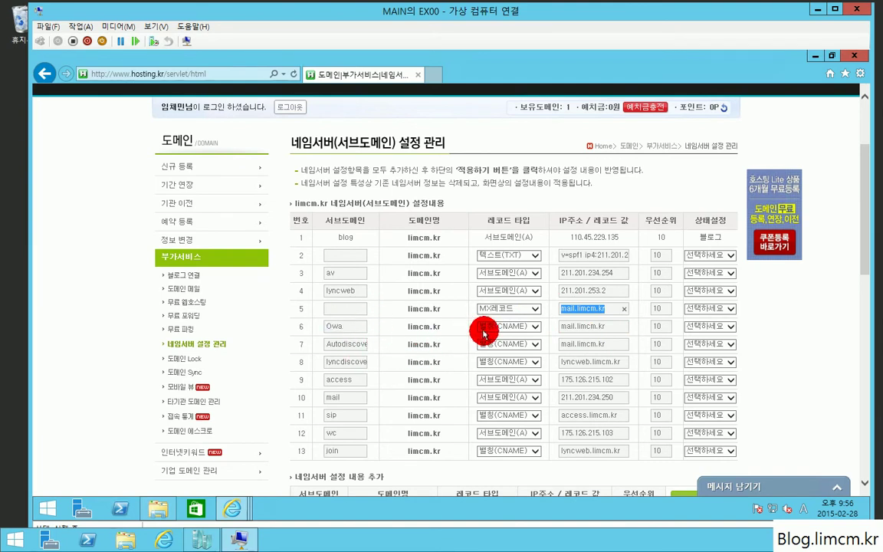
Edit row 10 as subdomain mail with IP 211.201.234.250.
{"action": "left_click", "coordinate": [330, 399]}
{"action": "type", "text": "mail"}
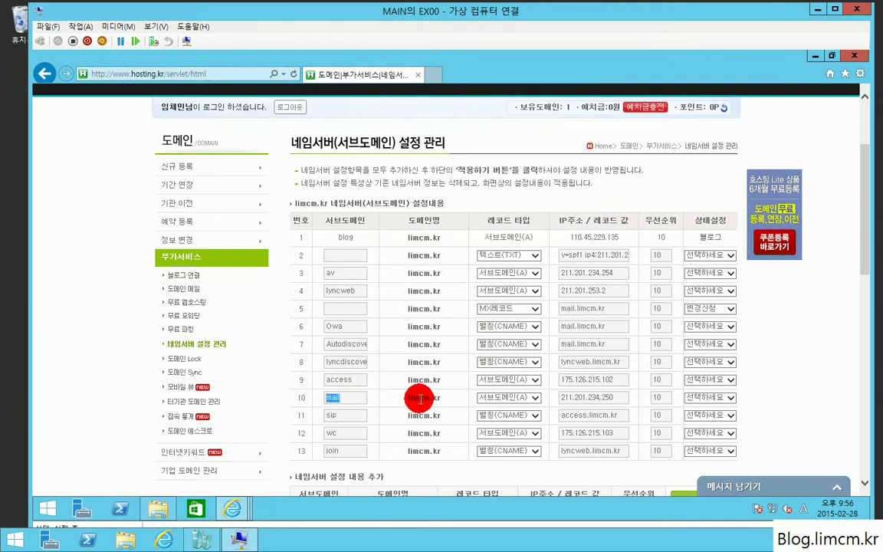
{"action": "left_click_drag", "start_coordinate": [441, 398], "coordinate": [405, 398]}
{"action": "left_click_drag", "start_coordinate": [615, 397], "coordinate": [503, 401]}
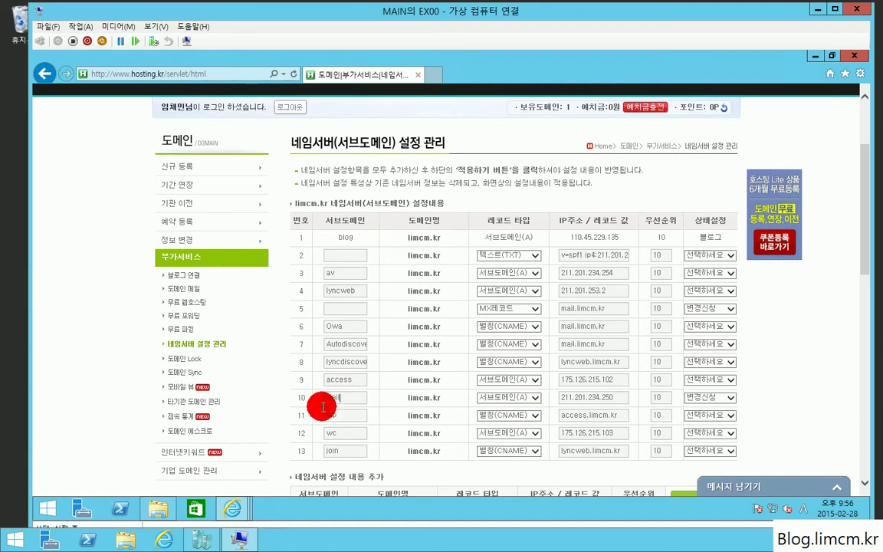
{"action": "left_click_drag", "start_coordinate": [322, 404], "coordinate": [347, 402]}
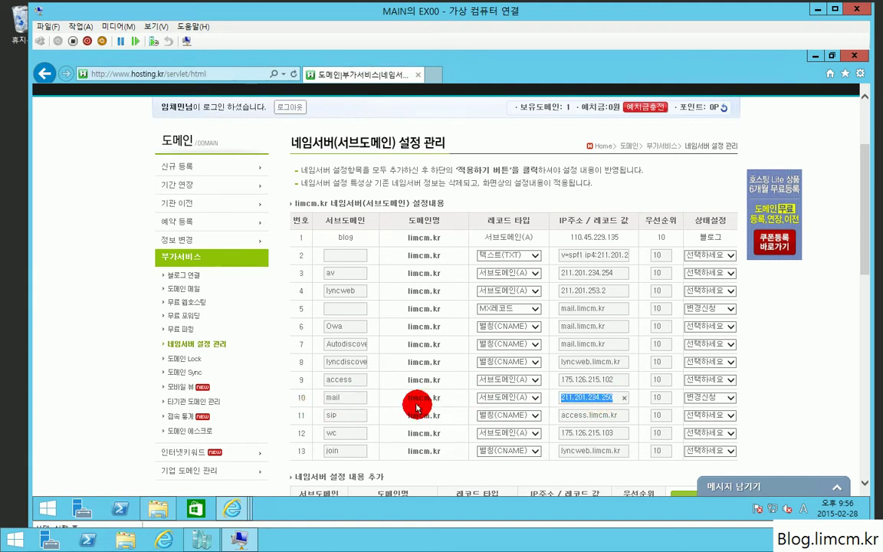
{"action": "left_click_drag", "start_coordinate": [346, 402], "coordinate": [329, 401]}
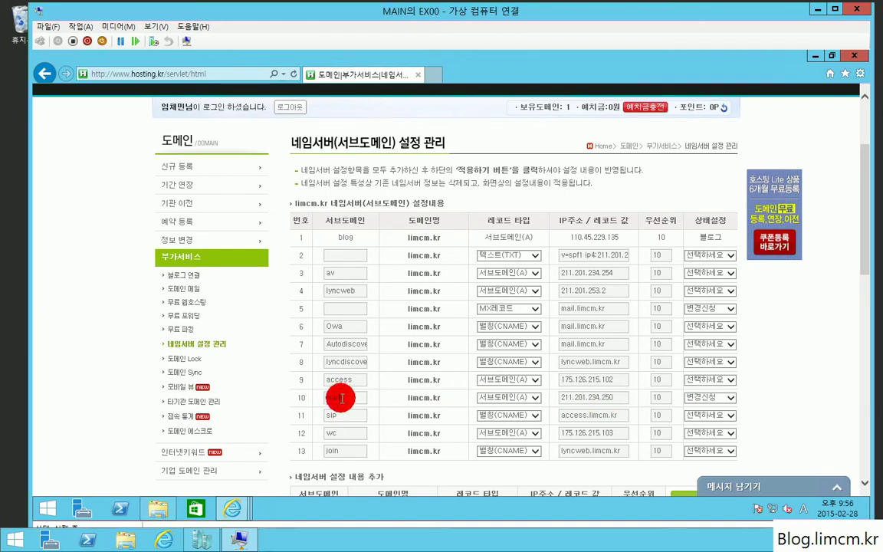
{"action": "left_click_drag", "start_coordinate": [340, 400], "coordinate": [304, 398]}
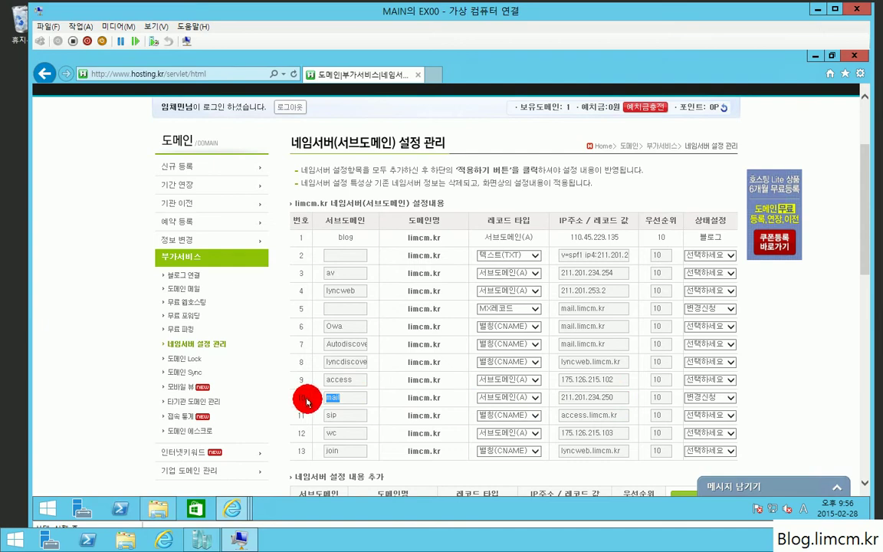
{"action": "key", "text": "super"}
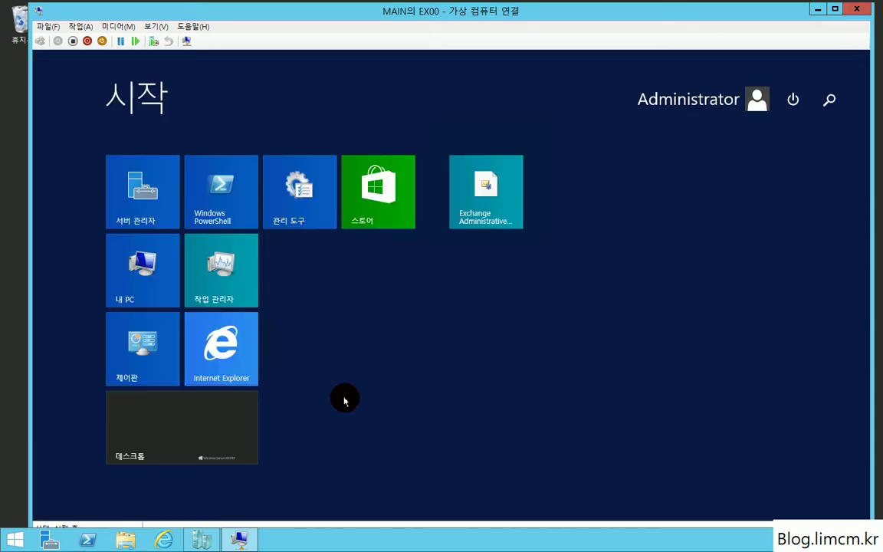
{"action": "key", "text": "super"}
{"action": "key", "text": "super+r"}
{"action": "type", "text": "cmd"}
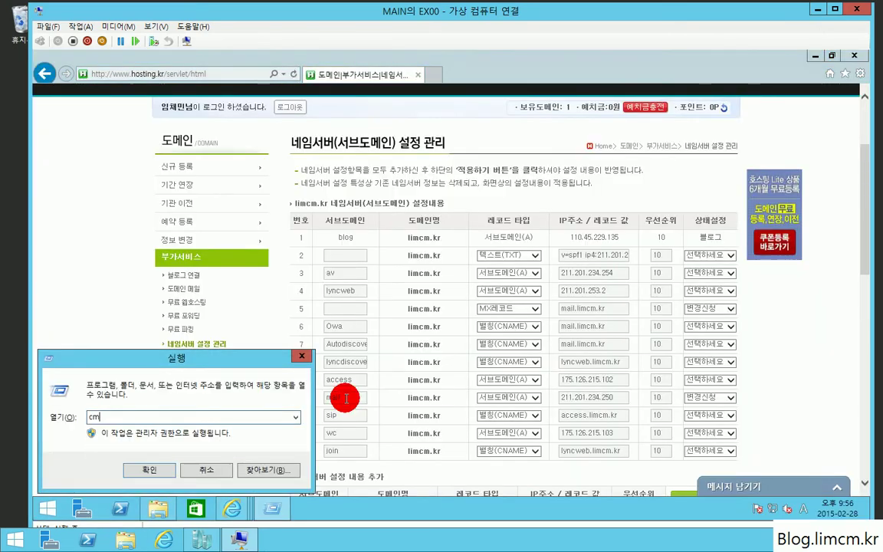
{"action": "key", "text": "Return"}
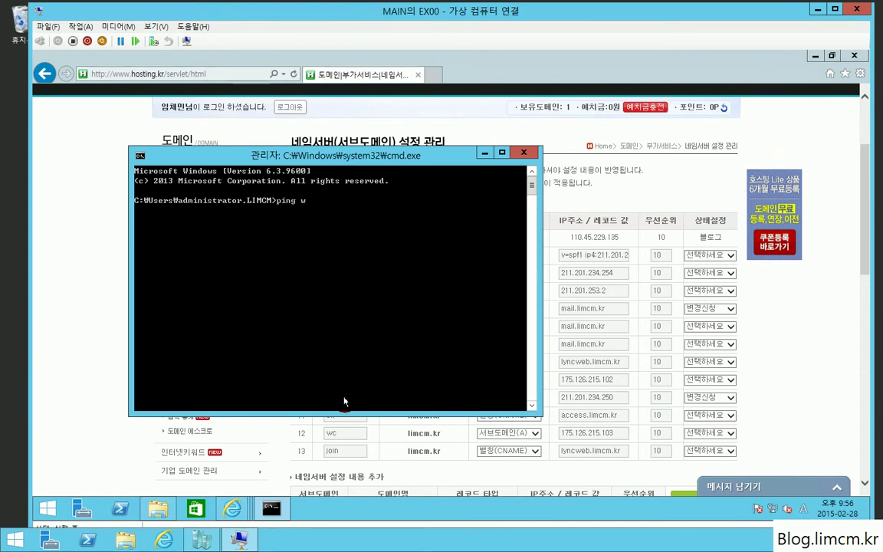
{"action": "key", "text": "Return"}
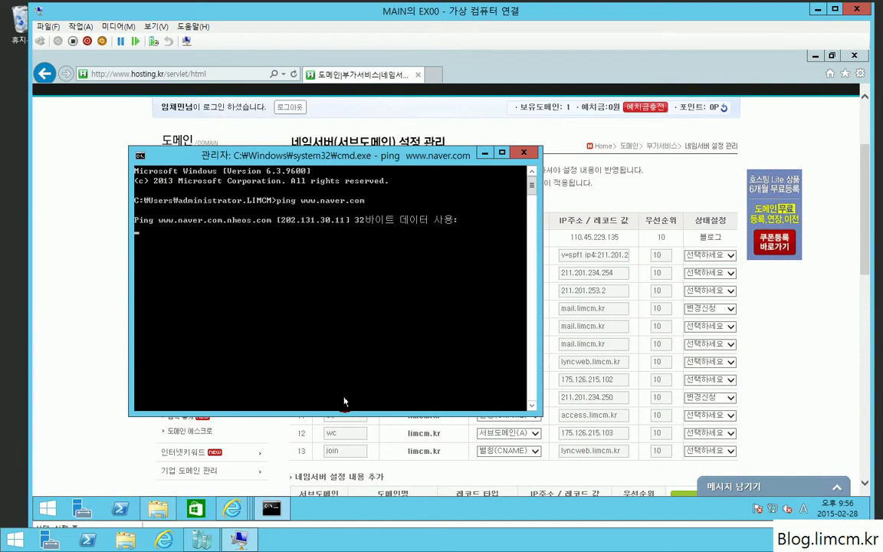
{"action": "key", "text": "super+r"}
{"action": "type", "text": "cmd"}
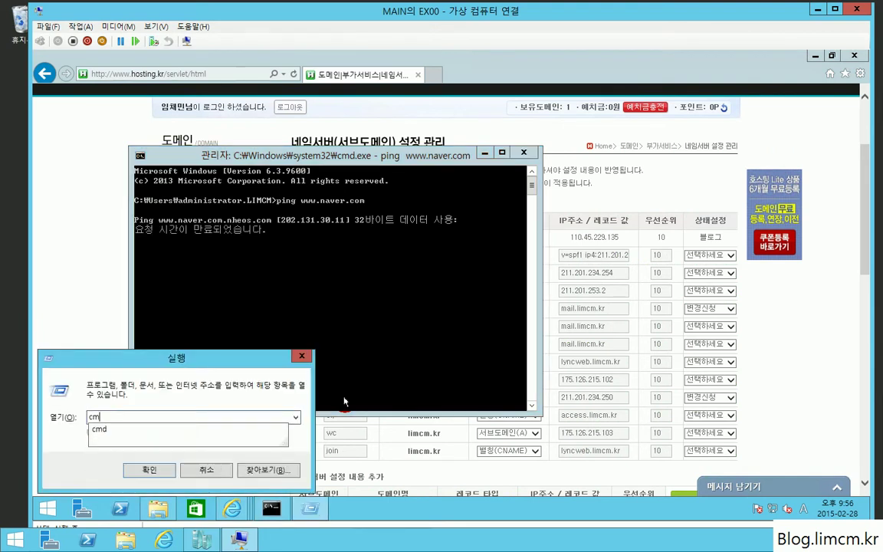
{"action": "key", "text": "Return"}
{"action": "type", "text": "ping naver.com"}
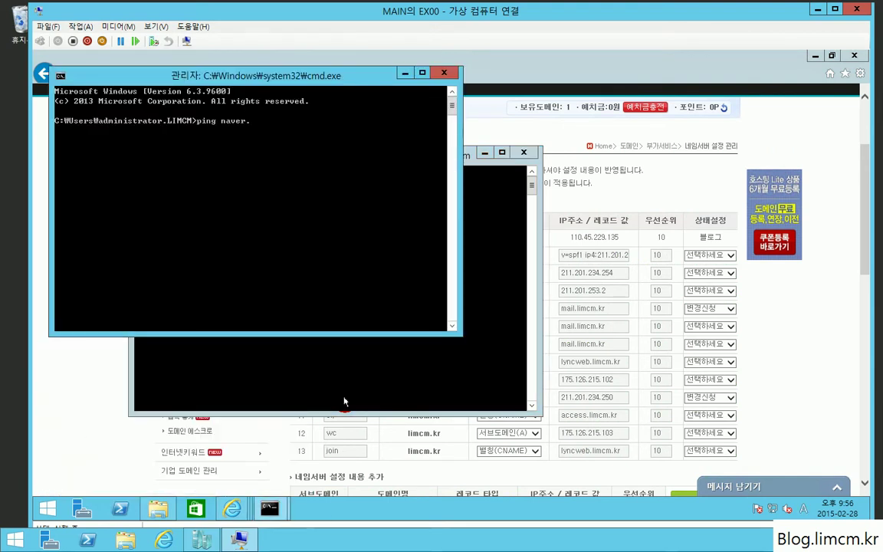
{"action": "key", "text": "Return"}
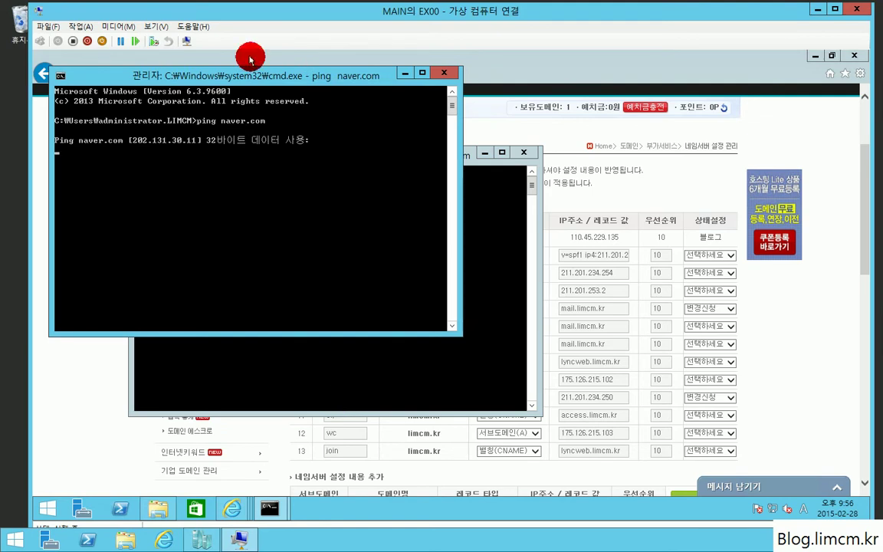
{"action": "left_click", "coordinate": [448, 73]}
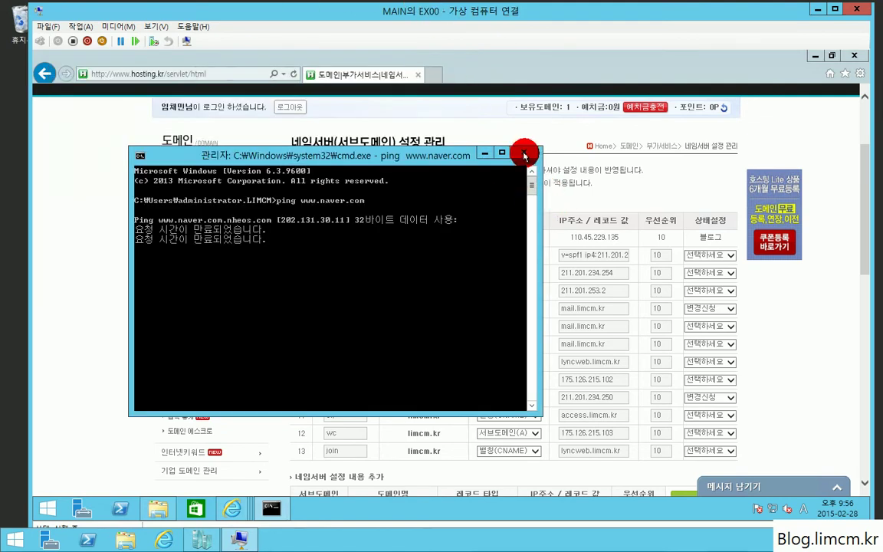
{"action": "left_click", "coordinate": [522, 150]}
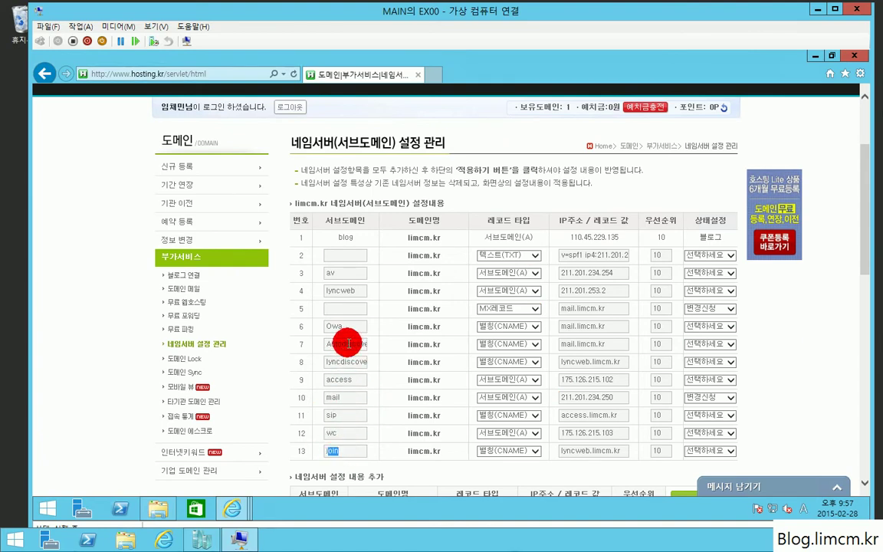
Inspect row 1's IP 110.45.229.135 and row 2's TXT SPF value.
{"action": "scroll", "coordinate": [349, 342], "scroll_direction": "up", "scroll_amount": 1}
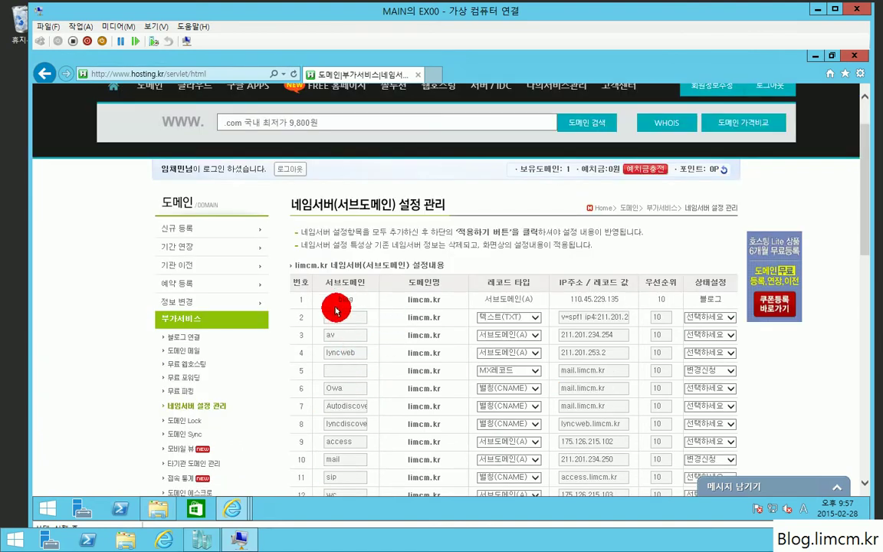
{"action": "left_click_drag", "start_coordinate": [408, 300], "coordinate": [414, 300]}
{"action": "left_click_drag", "start_coordinate": [558, 303], "coordinate": [583, 303]}
{"action": "left_click", "coordinate": [580, 308]}
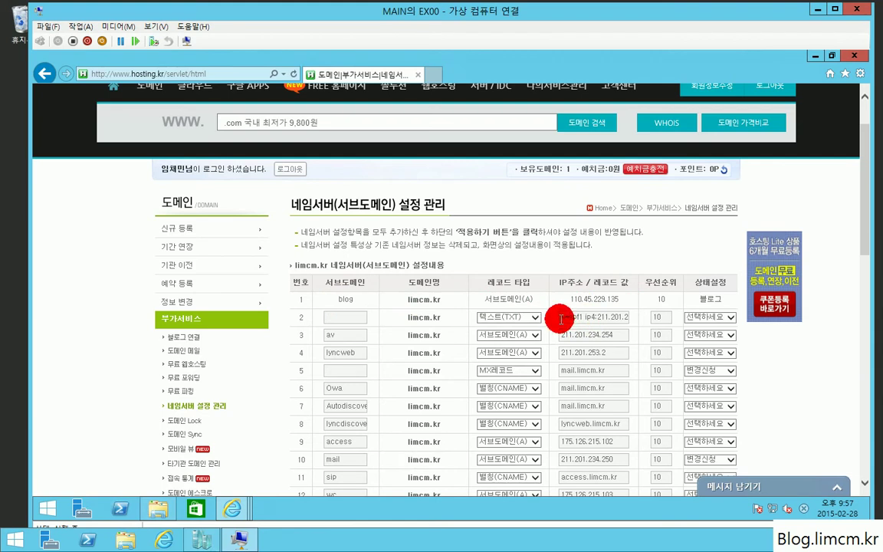
{"action": "left_click", "coordinate": [553, 322]}
{"action": "left_click_drag", "start_coordinate": [558, 321], "coordinate": [524, 320]}
{"action": "left_click", "coordinate": [611, 320]}
{"action": "left_click", "coordinate": [573, 320]}
{"action": "left_click_drag", "start_coordinate": [568, 321], "coordinate": [672, 338]}
{"action": "left_click", "coordinate": [602, 319]}
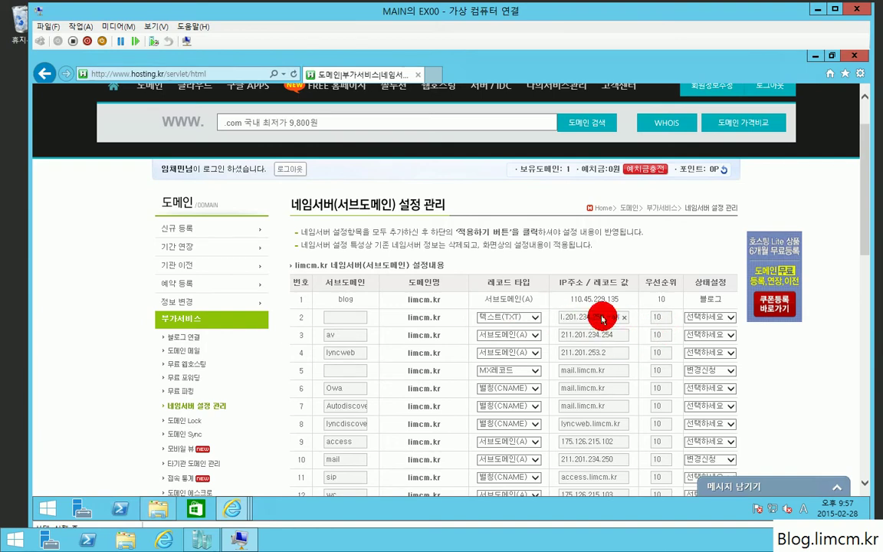
{"action": "left_click_drag", "start_coordinate": [604, 319], "coordinate": [489, 310]}
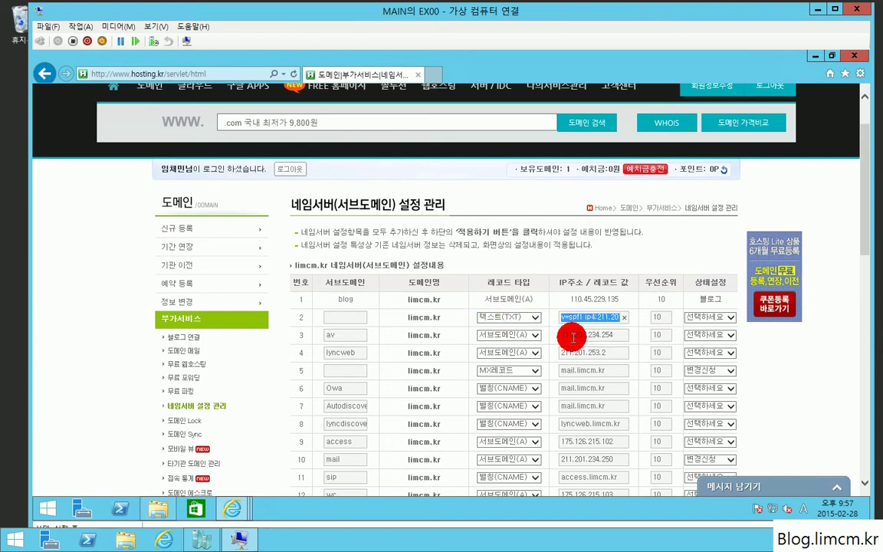
Add a new record with subdomain mail and type 서브도메인(A), ready for its IP value.
{"action": "scroll", "coordinate": [572, 335], "scroll_direction": "down", "scroll_amount": 1}
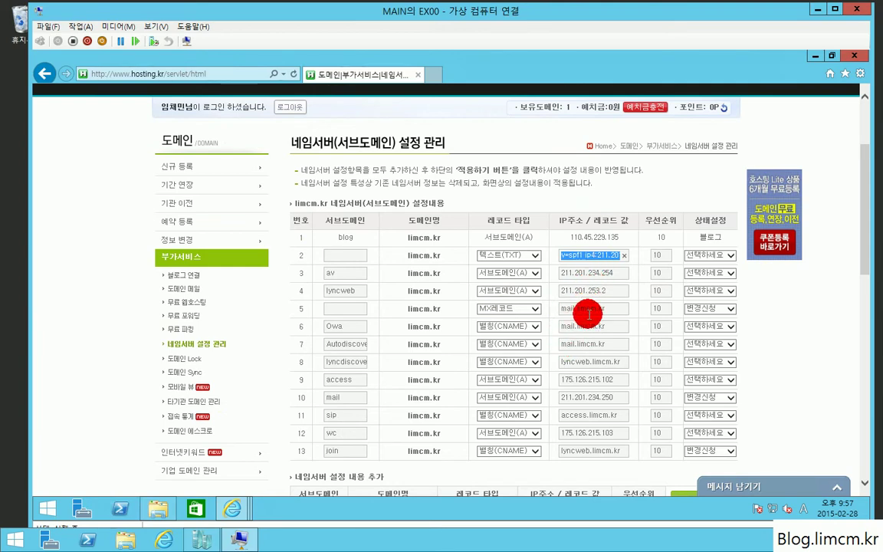
{"action": "scroll", "coordinate": [594, 335], "scroll_direction": "down", "scroll_amount": 2}
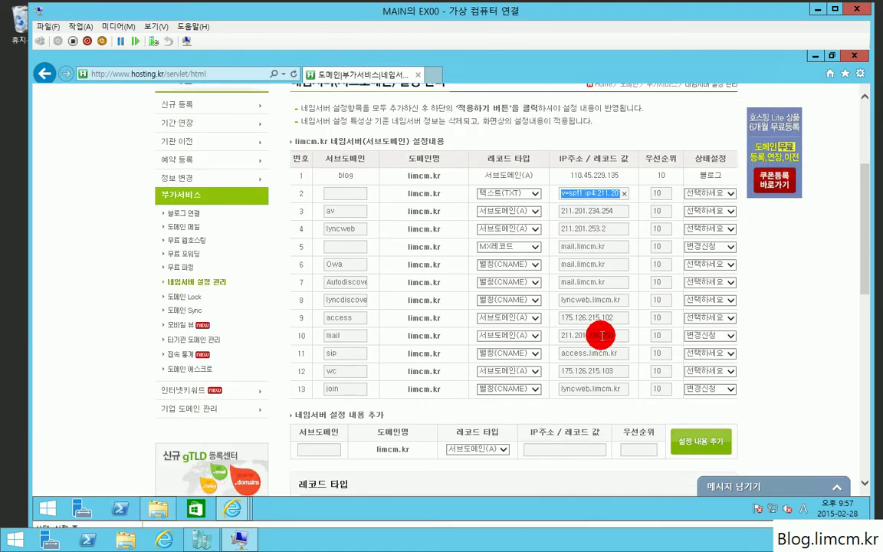
{"action": "scroll", "coordinate": [604, 337], "scroll_direction": "down", "scroll_amount": 2}
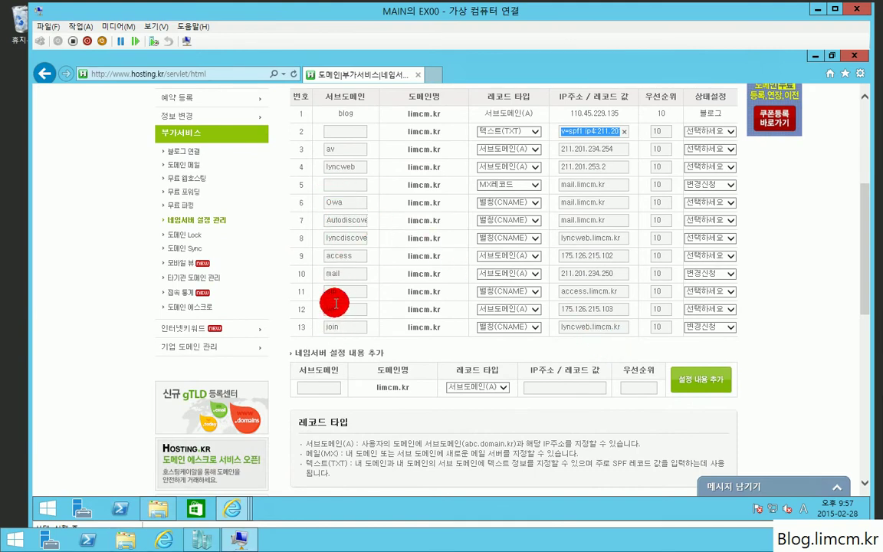
{"action": "left_click_drag", "start_coordinate": [334, 275], "coordinate": [426, 279]}
{"action": "left_click", "coordinate": [429, 279]}
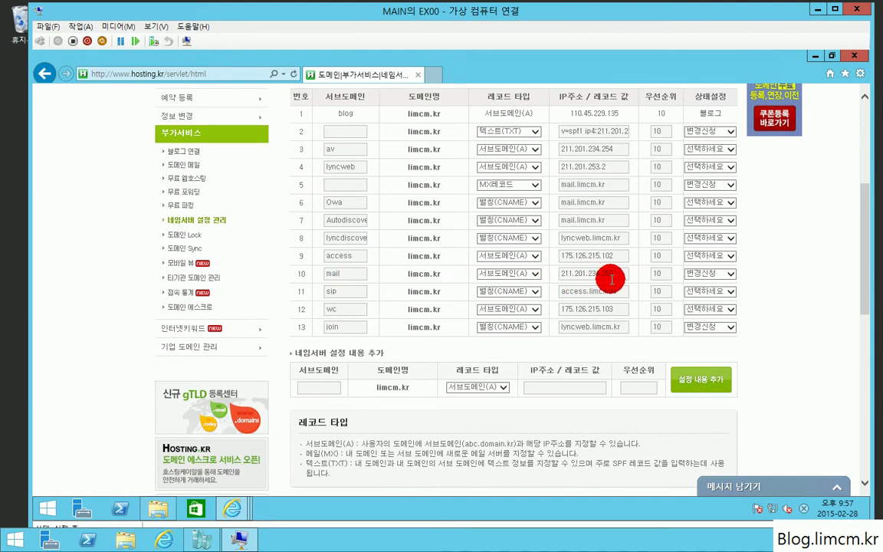
{"action": "left_click", "coordinate": [325, 387]}
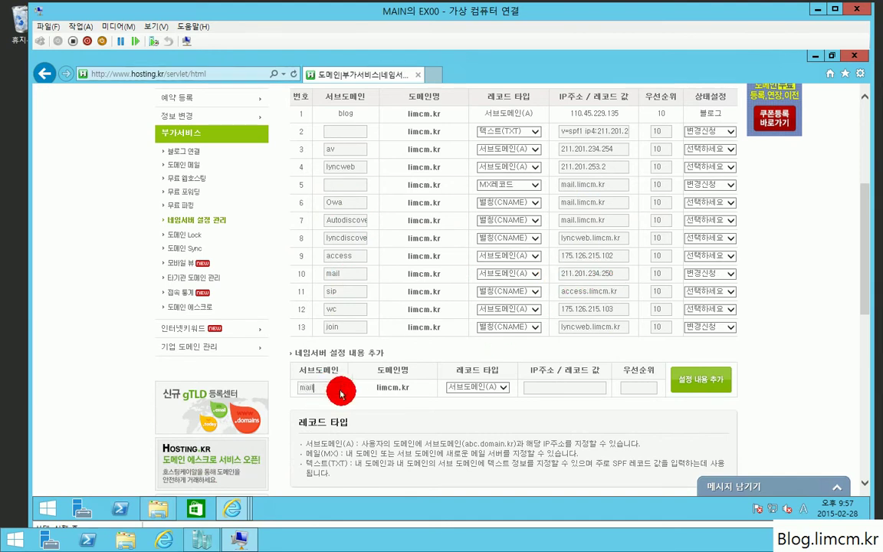
{"action": "left_click", "coordinate": [477, 387]}
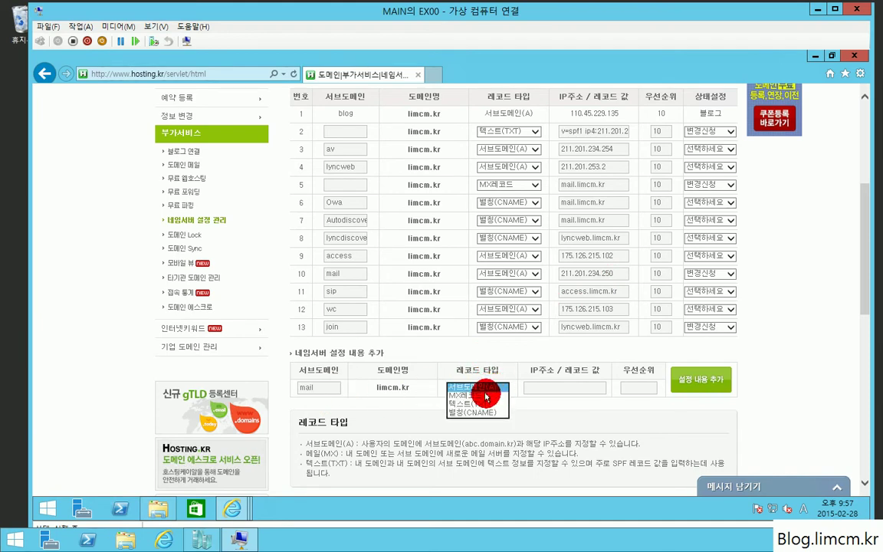
{"action": "left_click", "coordinate": [473, 388]}
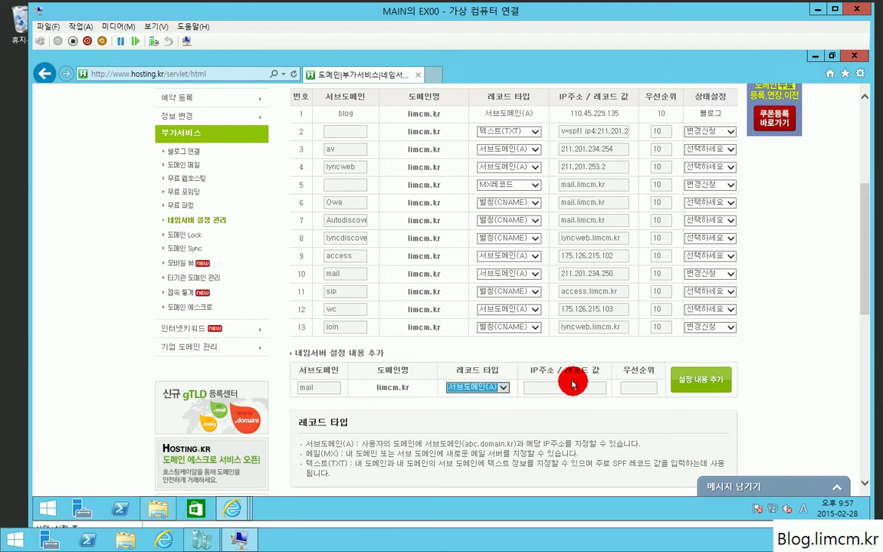
{"action": "left_click", "coordinate": [551, 392]}
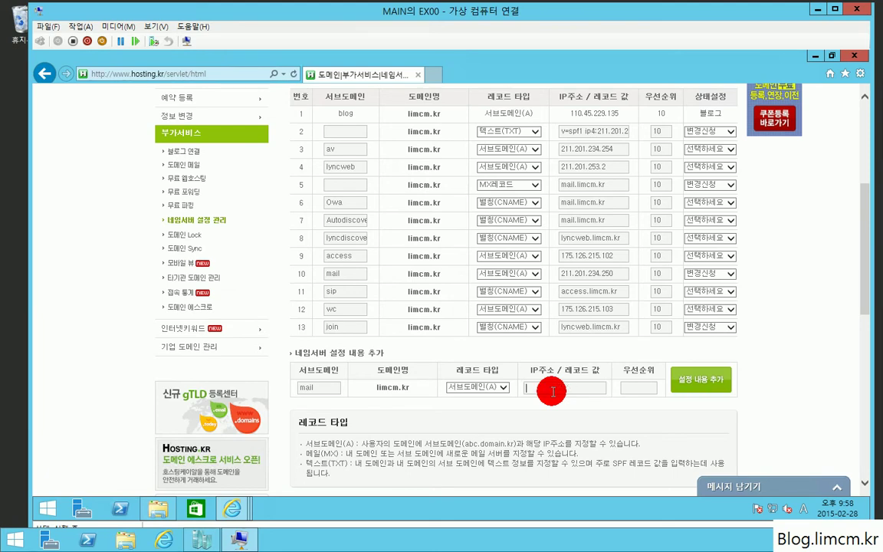
Run ipconfig in a command prompt to check the local addresses.
{"action": "key", "text": "super+r"}
{"action": "type", "text": "cmd"}
{"action": "key", "text": "Return"}
{"action": "type", "text": "ipconfig"}
{"action": "key", "text": "Return"}
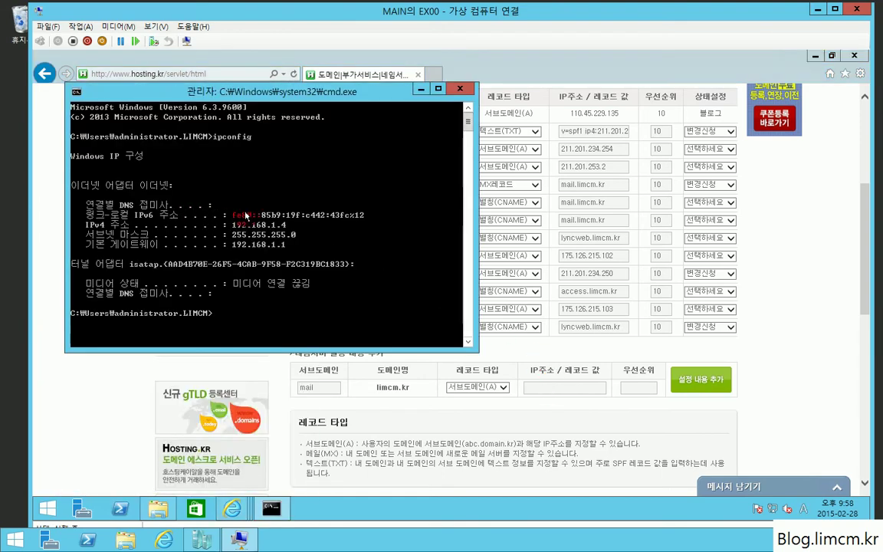
{"action": "left_click", "coordinate": [462, 88]}
Search 공인ip on naver.com and read the public IP 211.201.234.250.
{"action": "left_click", "coordinate": [433, 72]}
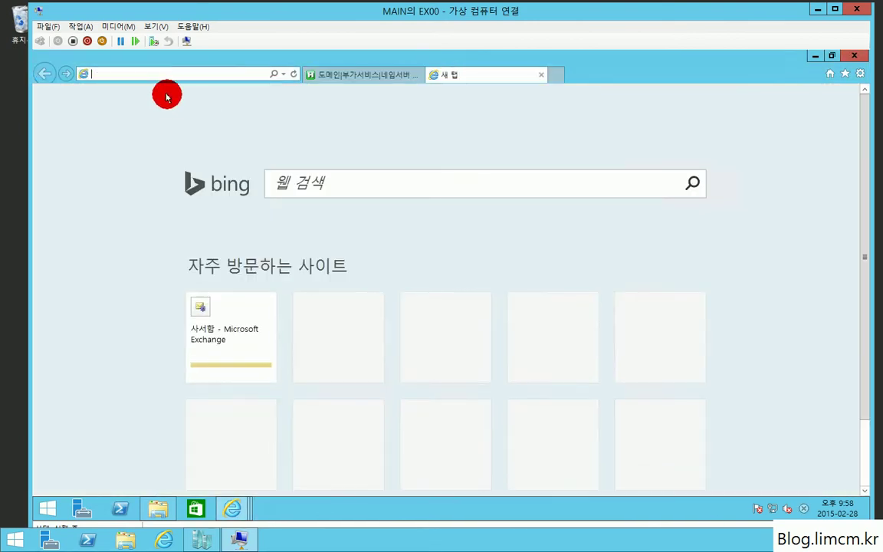
{"action": "type", "text": "n ave"}
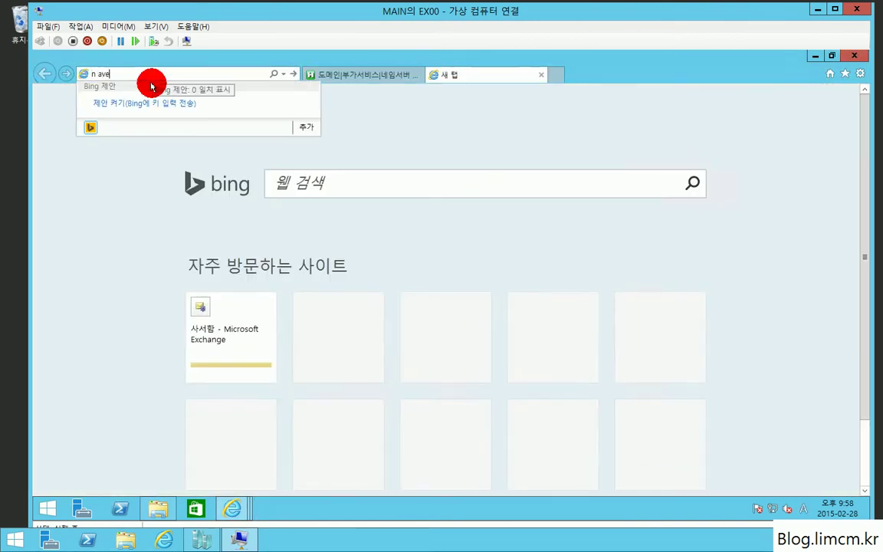
{"action": "type", "text": "r.com"}
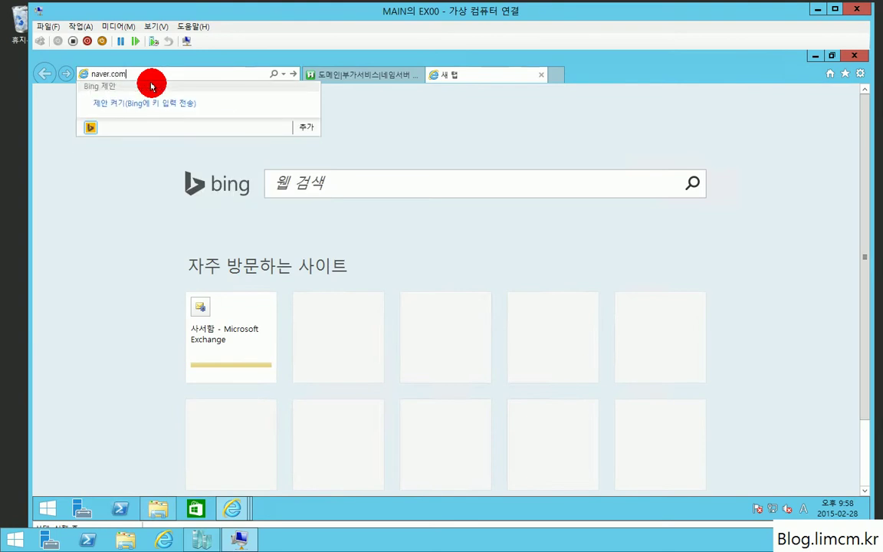
{"action": "key", "text": "Return"}
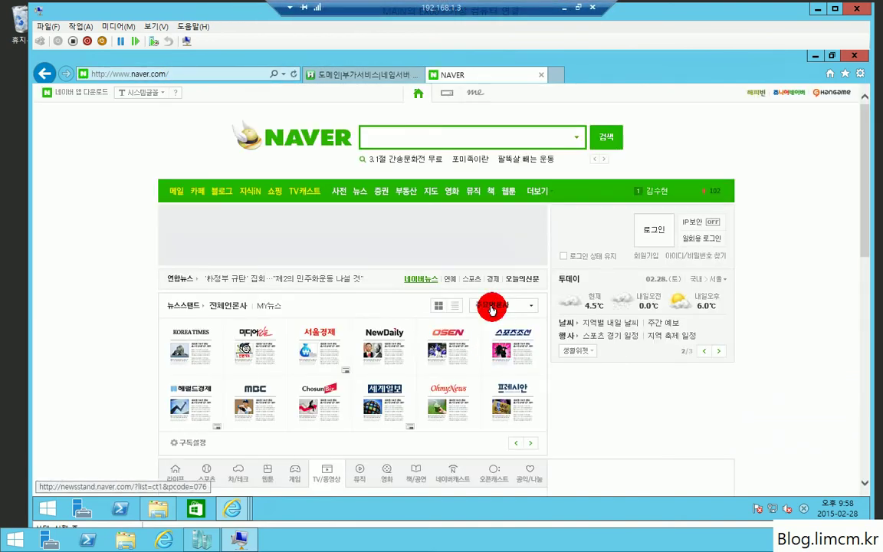
{"action": "type", "text": "곰"}
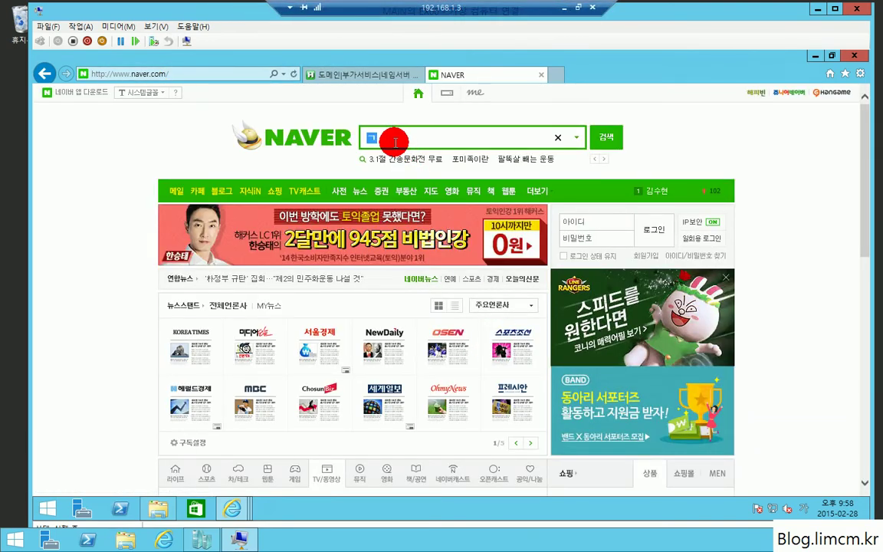
{"action": "type", "text": "인ip"}
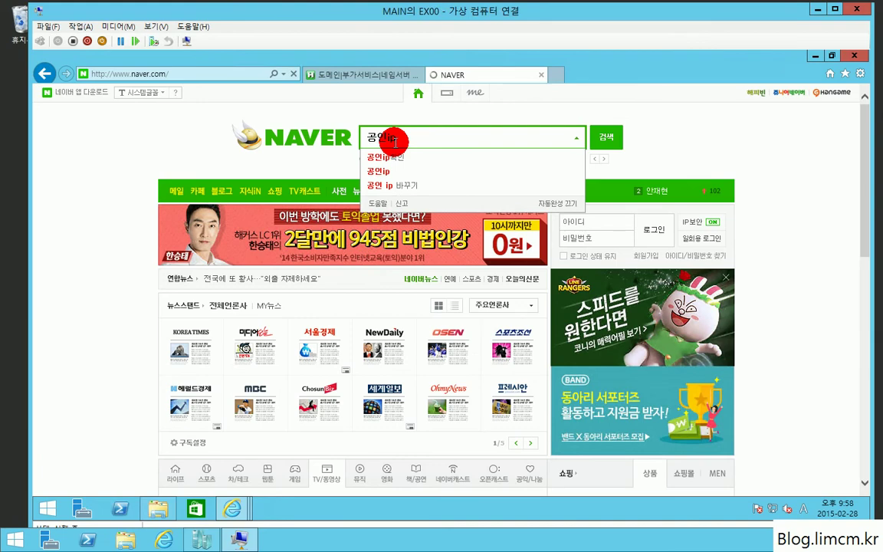
{"action": "key", "text": "Return"}
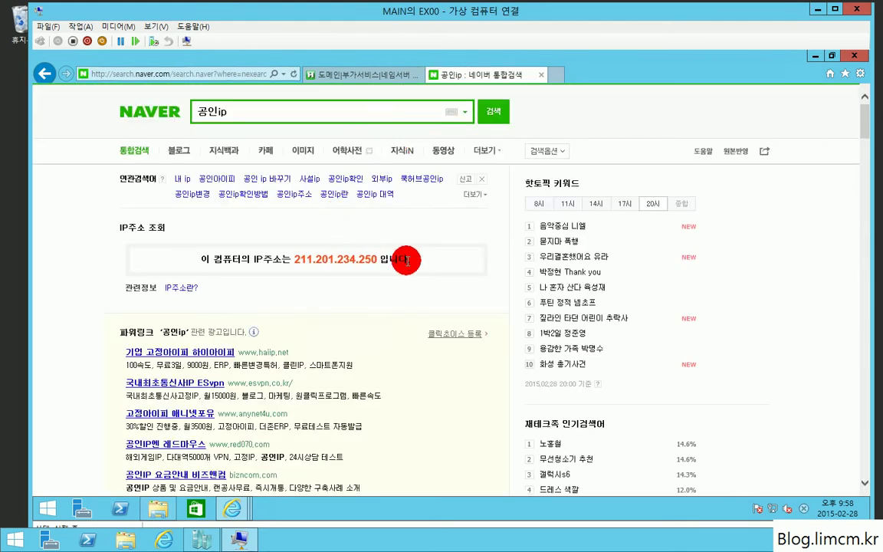
{"action": "left_click_drag", "start_coordinate": [407, 261], "coordinate": [206, 249]}
{"action": "left_click", "coordinate": [374, 255]}
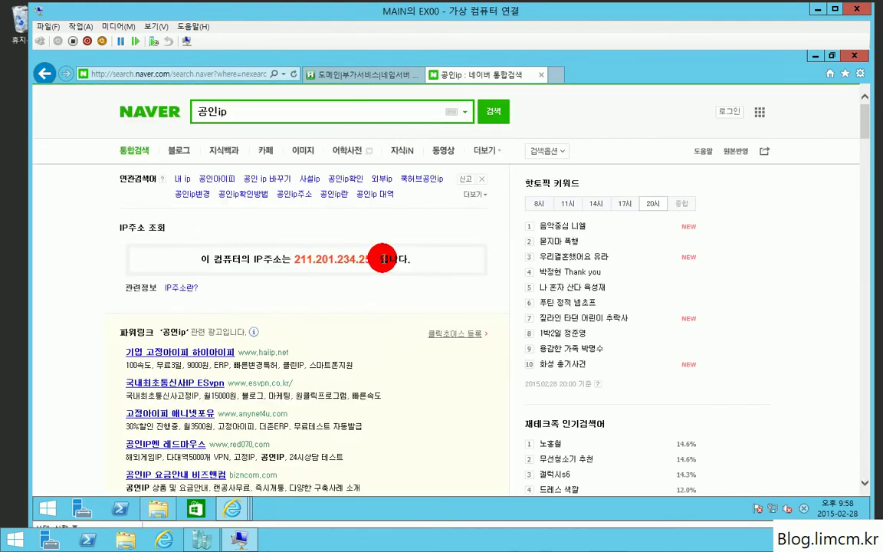
{"action": "left_click", "coordinate": [556, 74]}
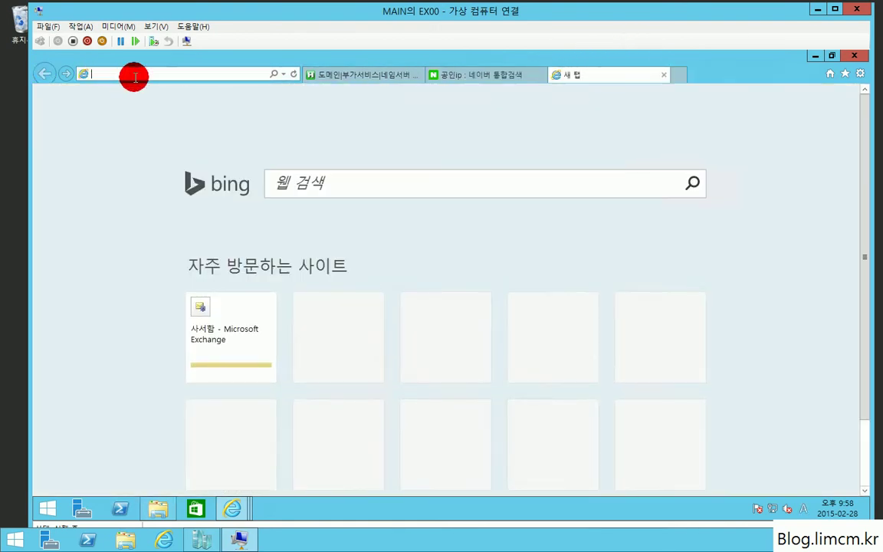
Sign in to the ipTIME router admin at 192.168.1.1 and expand 고급 설정 and NAT/라우터 관리.
{"action": "type", "text": "192.168"}
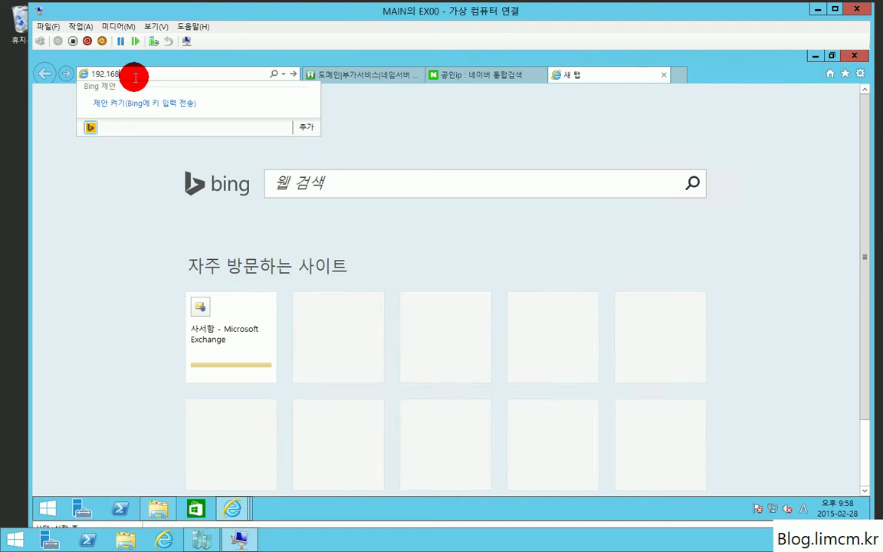
{"action": "type", "text": ".1"}
{"action": "key", "text": "Return"}
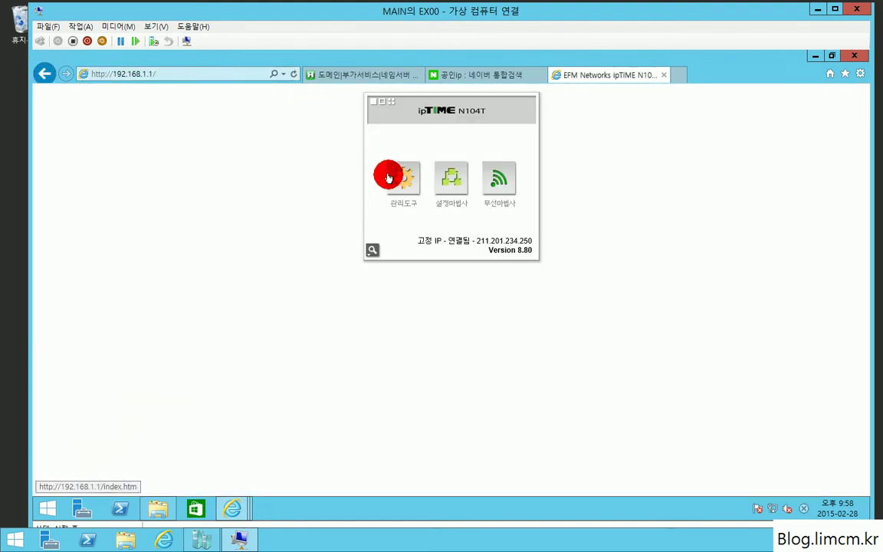
{"action": "left_click", "coordinate": [388, 175]}
{"action": "left_click", "coordinate": [423, 279]}
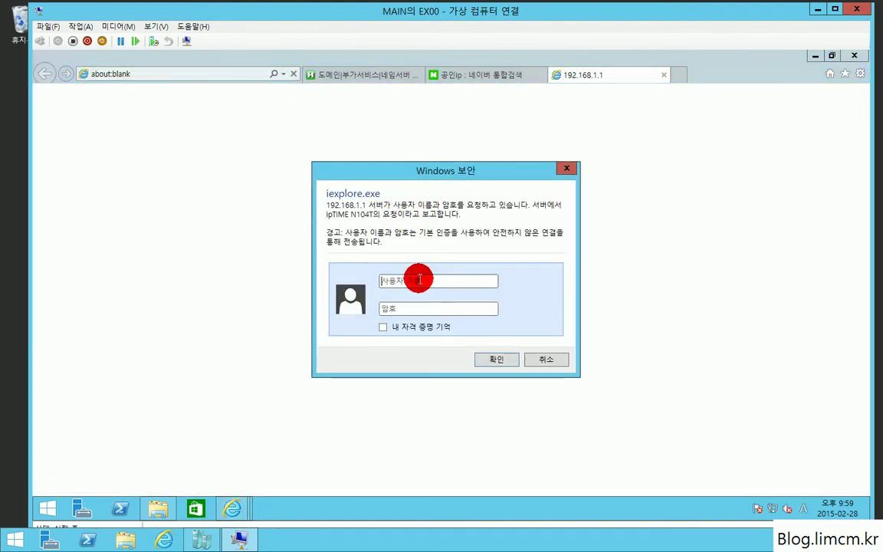
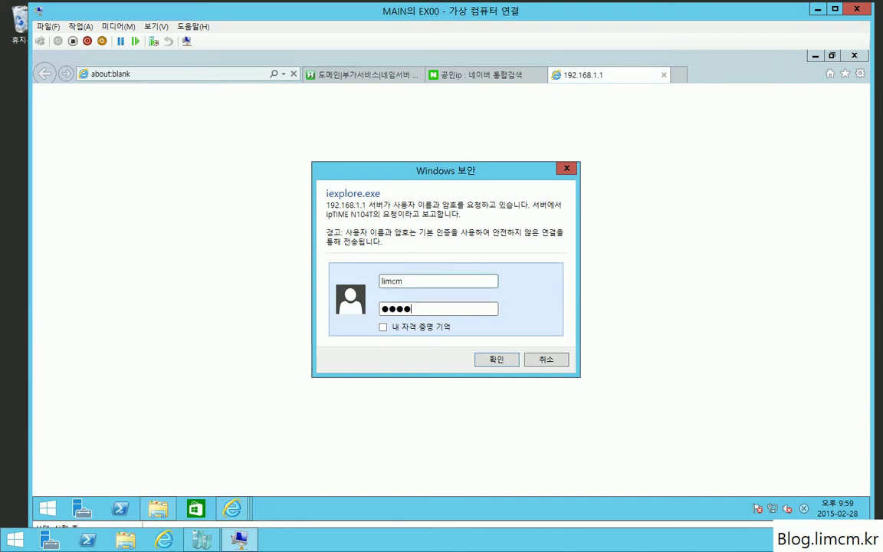
{"action": "key", "text": "Return"}
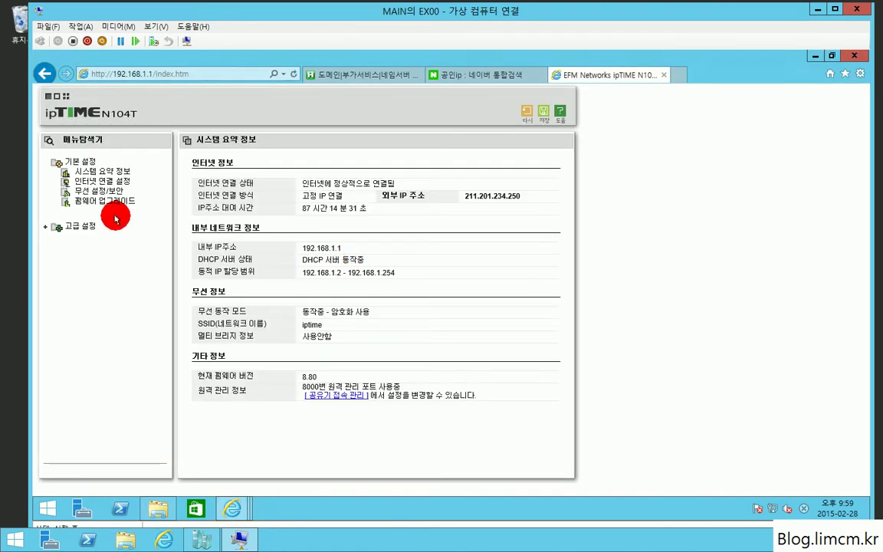
{"action": "left_click", "coordinate": [85, 227]}
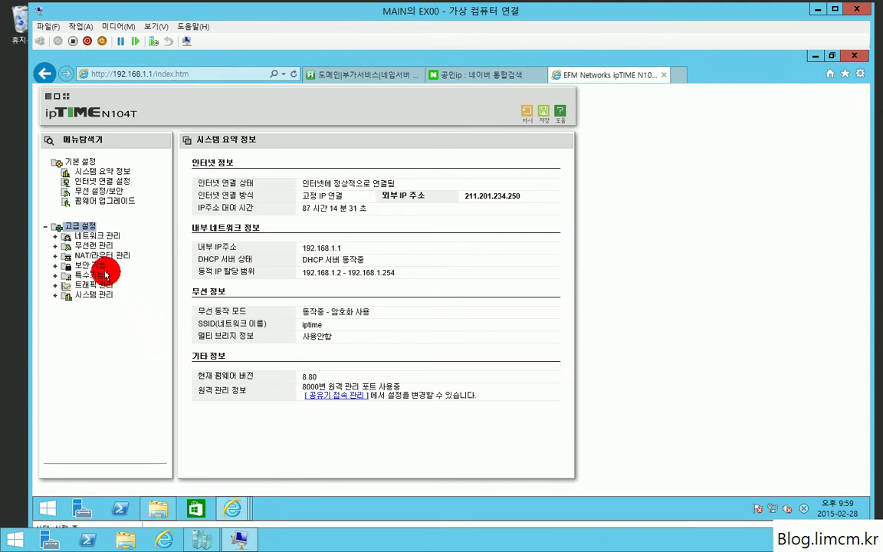
{"action": "left_click", "coordinate": [97, 257]}
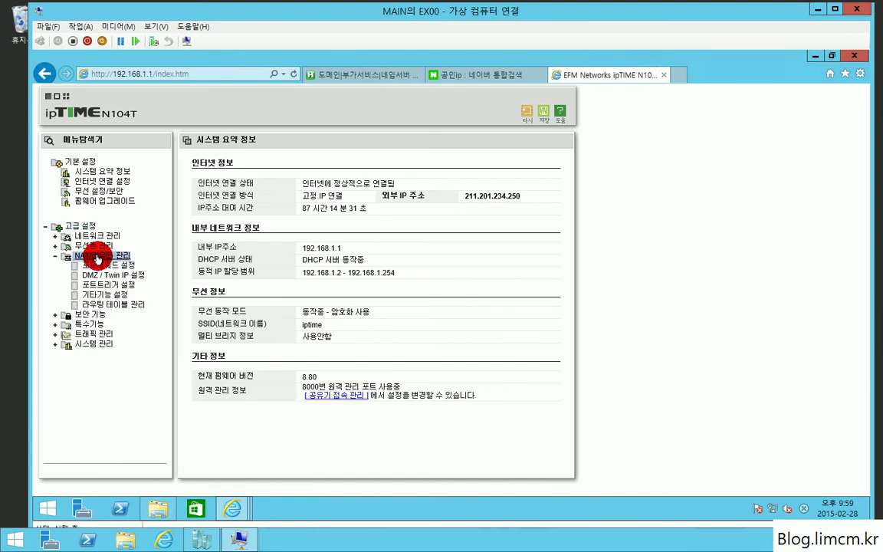
Open 포트포워드 설정 and check the 정의된 리스트 presets without changing them.
{"action": "left_click", "coordinate": [115, 265]}
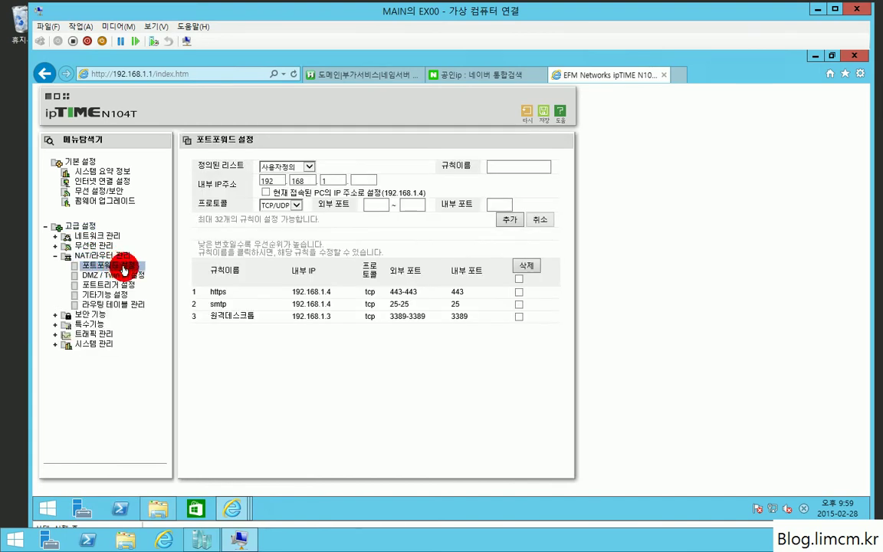
{"action": "left_click", "coordinate": [306, 168]}
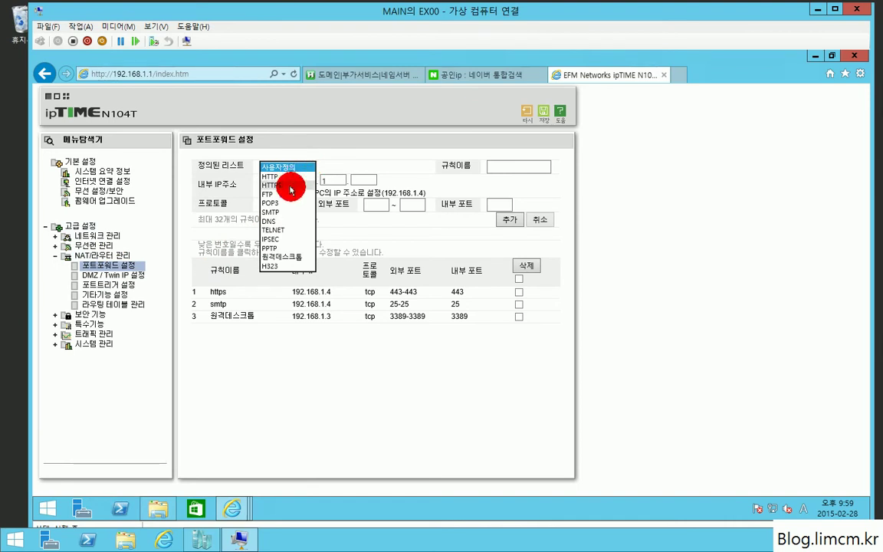
{"action": "left_click", "coordinate": [226, 306]}
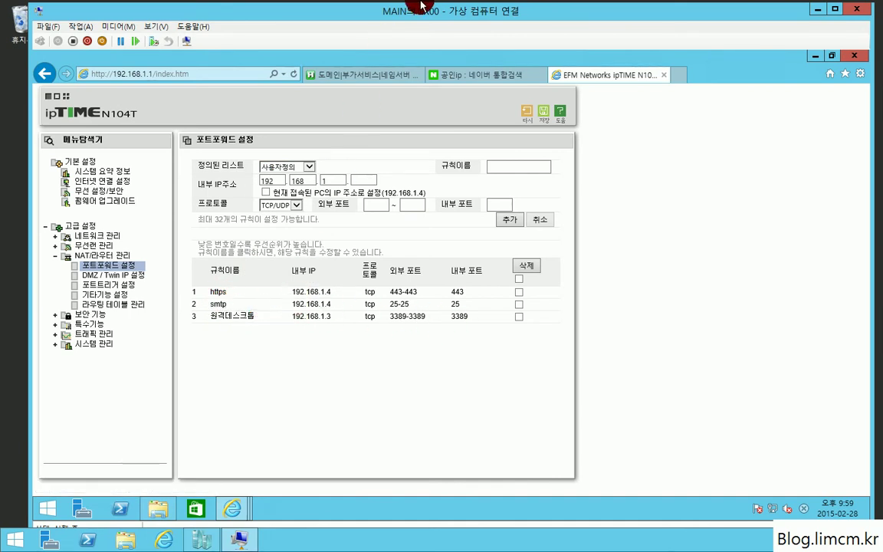
{"action": "mouse_move", "coordinate": [434, 10]}
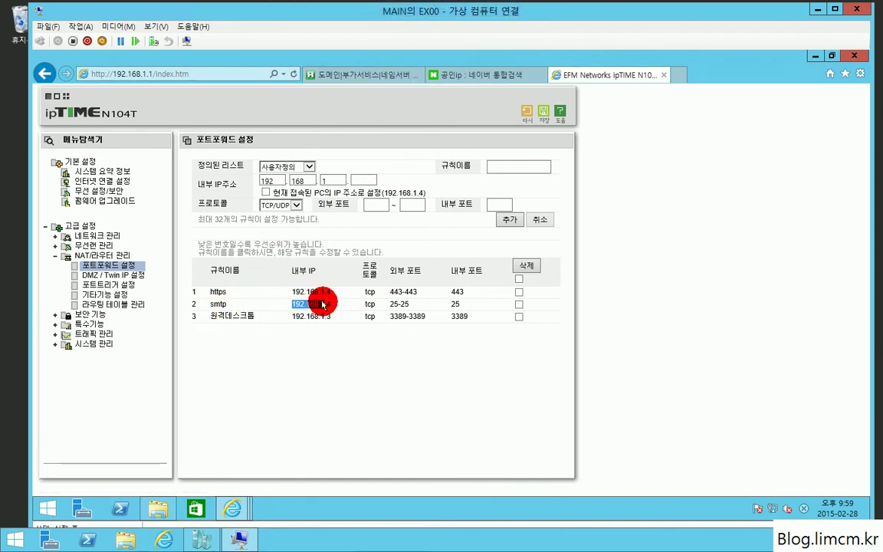
Review the https 443 and smtp 25 rules forwarding to 192.168.1.4.
{"action": "left_click_drag", "start_coordinate": [390, 291], "coordinate": [447, 291]}
{"action": "left_click_drag", "start_coordinate": [232, 292], "coordinate": [207, 293]}
{"action": "double_click", "coordinate": [458, 292]}
{"action": "double_click", "coordinate": [216, 304]}
{"action": "left_click_drag", "start_coordinate": [337, 304], "coordinate": [290, 307]}
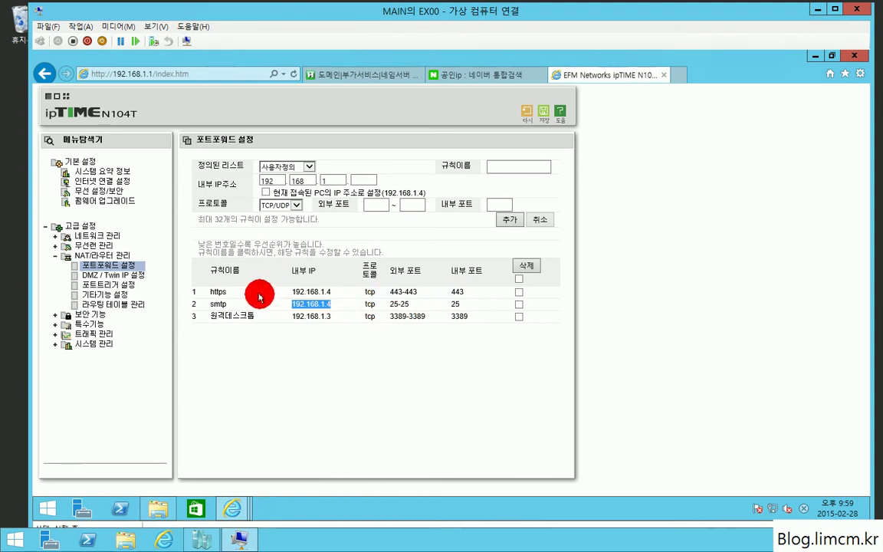
Close the Naver 공인ip and ipTIME router tabs, keeping the hosting.kr nameserver page.
{"action": "left_click", "coordinate": [488, 75]}
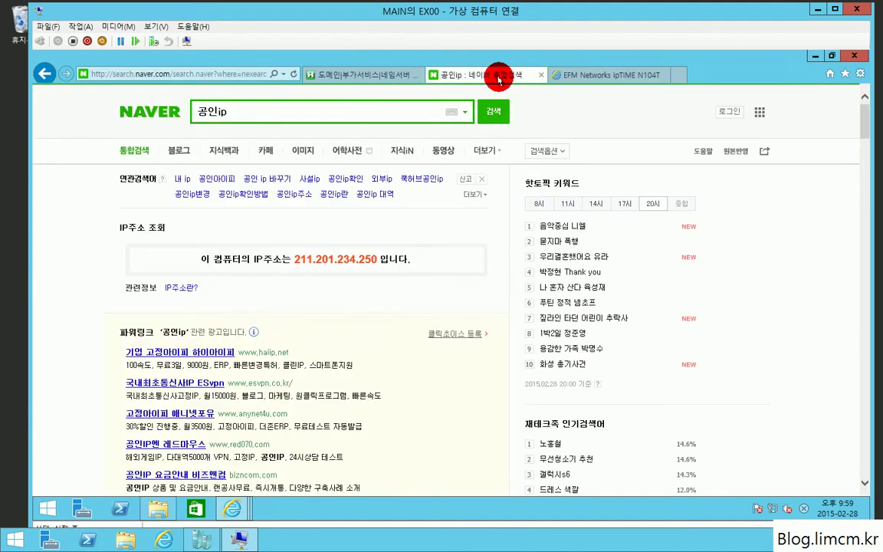
{"action": "left_click", "coordinate": [571, 75]}
{"action": "left_click", "coordinate": [520, 75]}
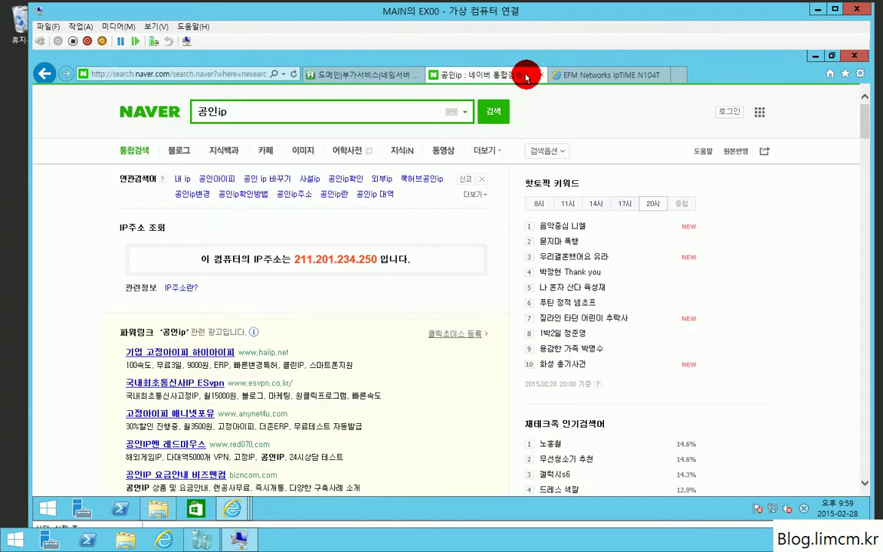
{"action": "left_click", "coordinate": [541, 75]}
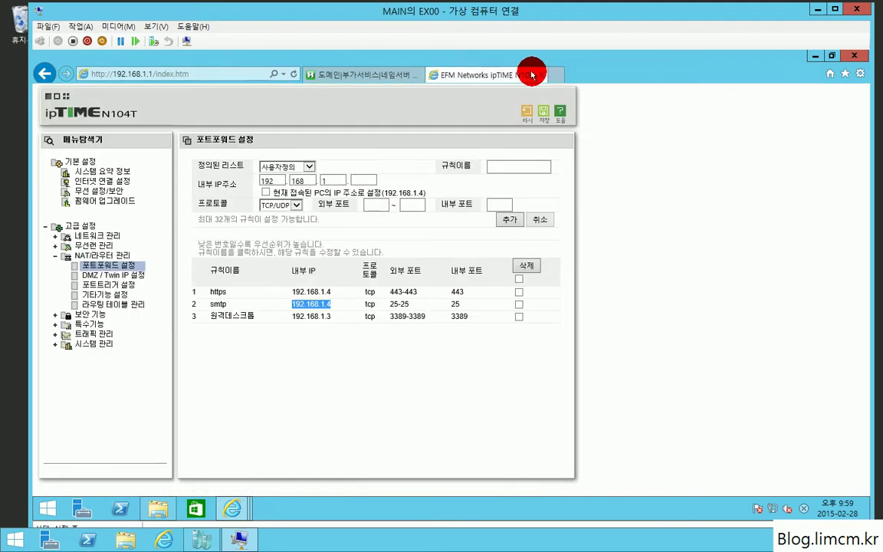
{"action": "left_click", "coordinate": [548, 74]}
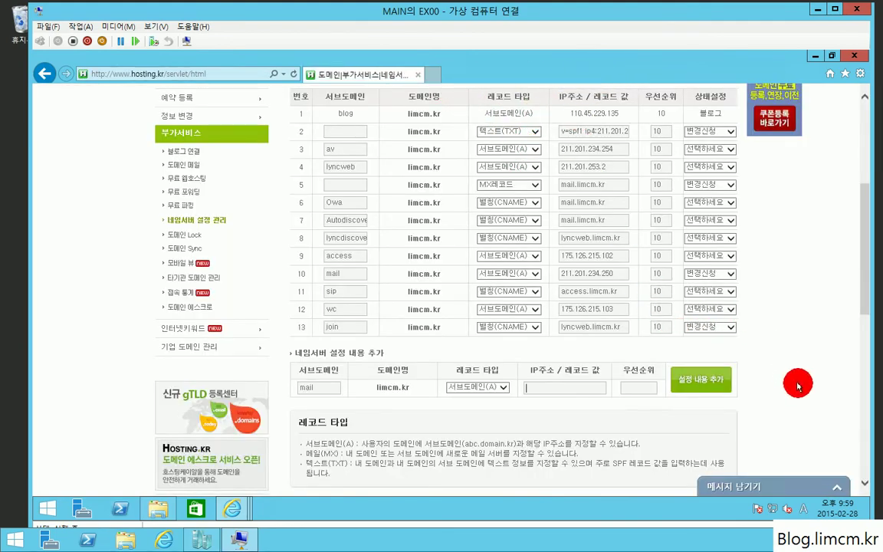
{"action": "left_click_drag", "start_coordinate": [860, 263], "coordinate": [844, 355]}
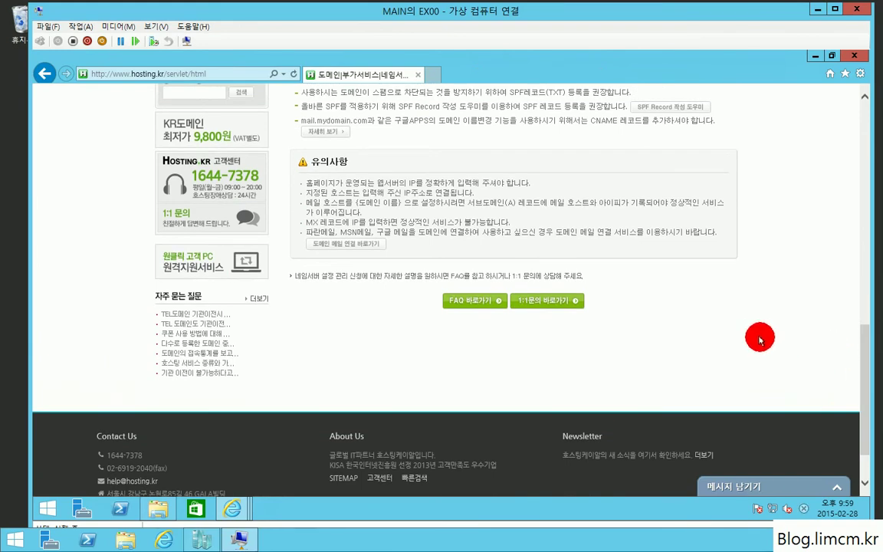
{"action": "scroll", "coordinate": [760, 338], "scroll_direction": "up", "scroll_amount": 1}
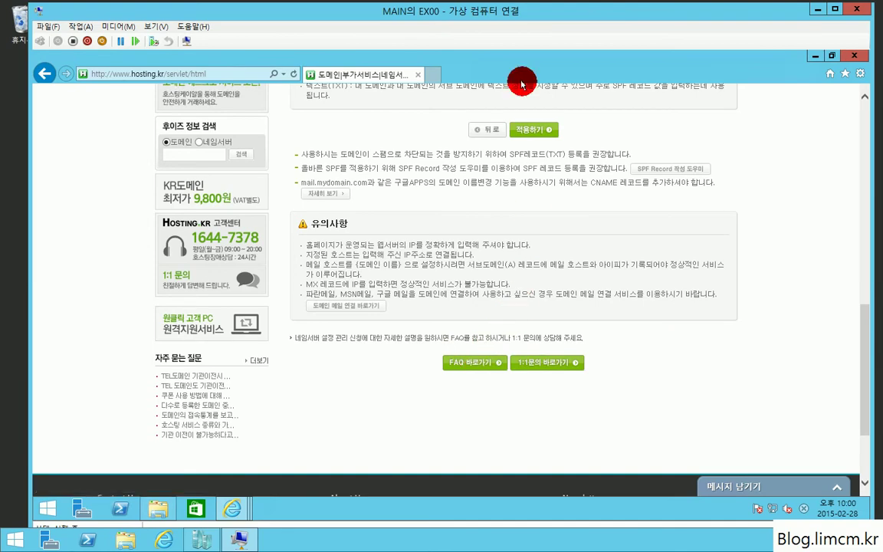
Close the old browser and launch Internet Explorer with the recommended settings.
{"action": "left_click", "coordinate": [854, 55]}
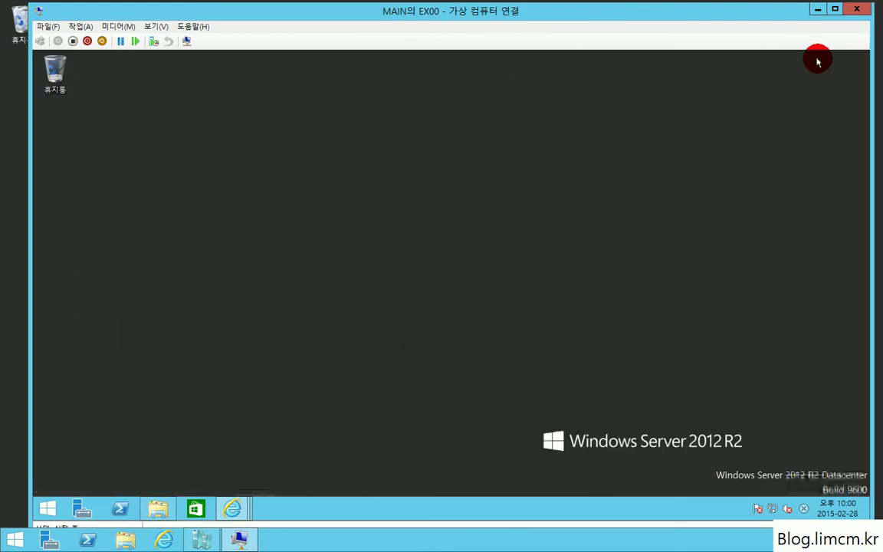
{"action": "left_click", "coordinate": [815, 9]}
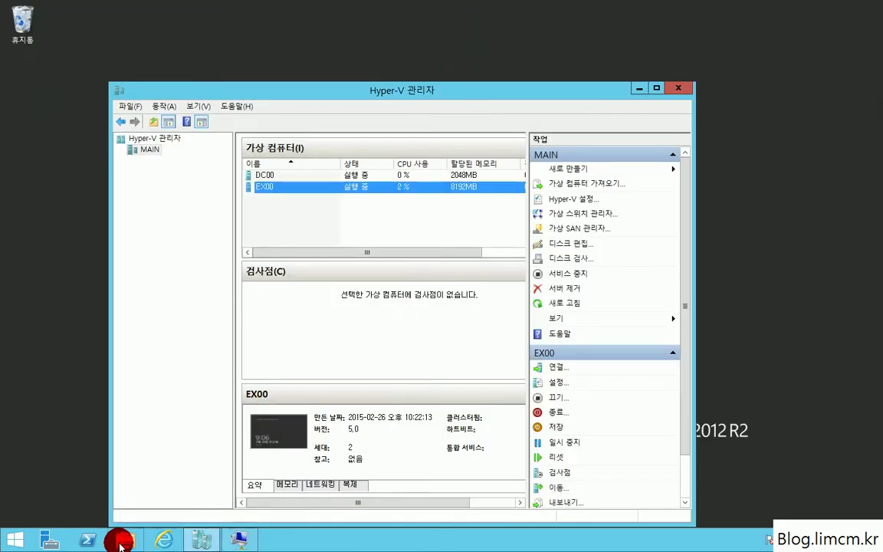
{"action": "left_click", "coordinate": [170, 540]}
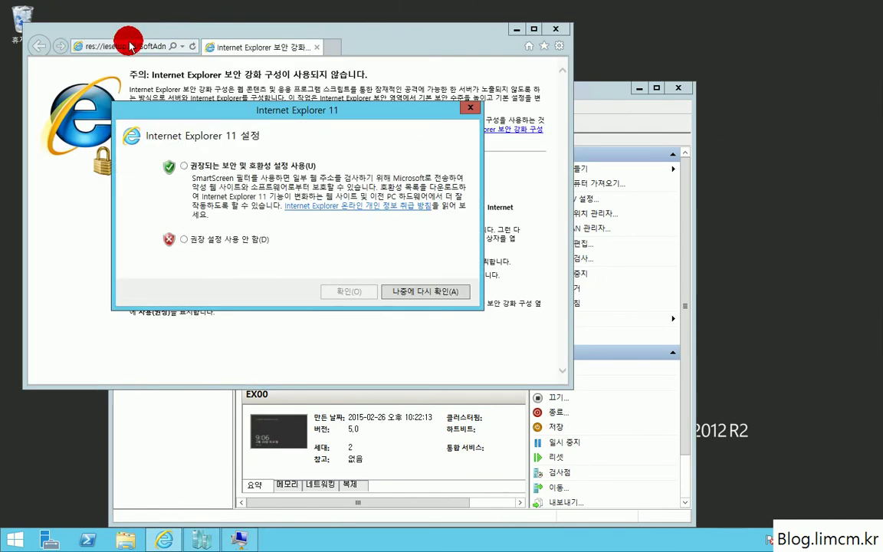
{"action": "left_click", "coordinate": [234, 168]}
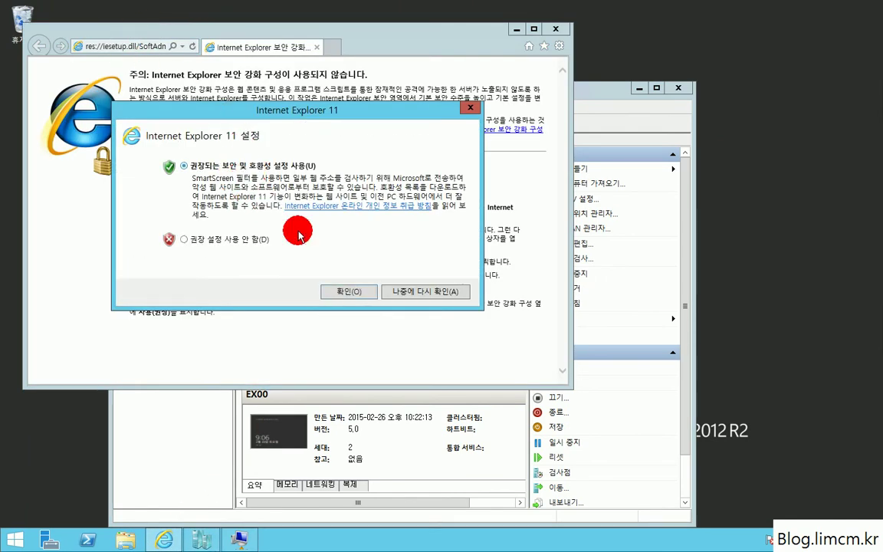
{"action": "left_click", "coordinate": [343, 292]}
{"action": "left_click", "coordinate": [123, 47]}
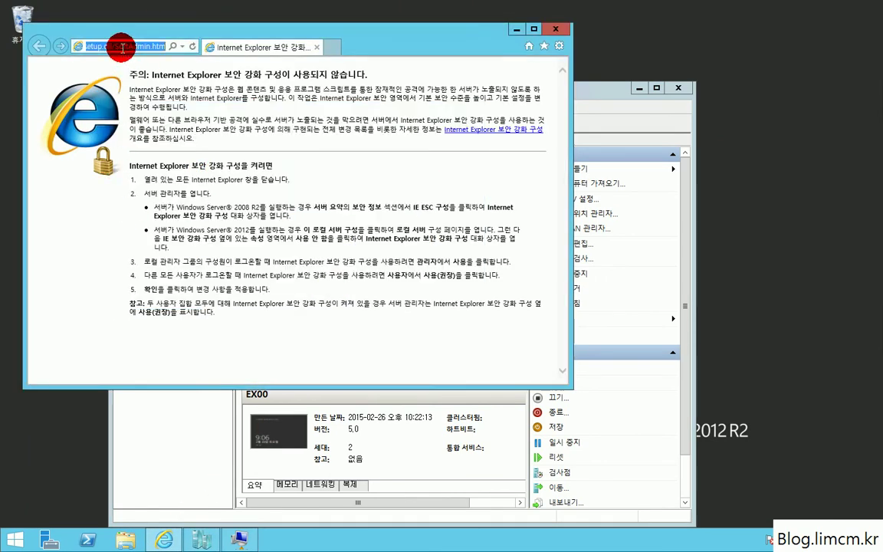
{"action": "type", "text": "https:"}
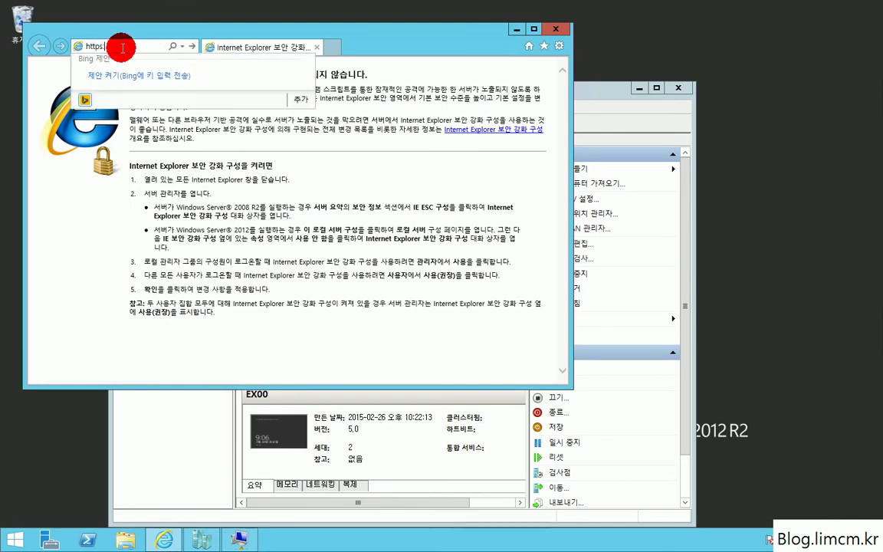
{"action": "type", "text": "//mail.da"}
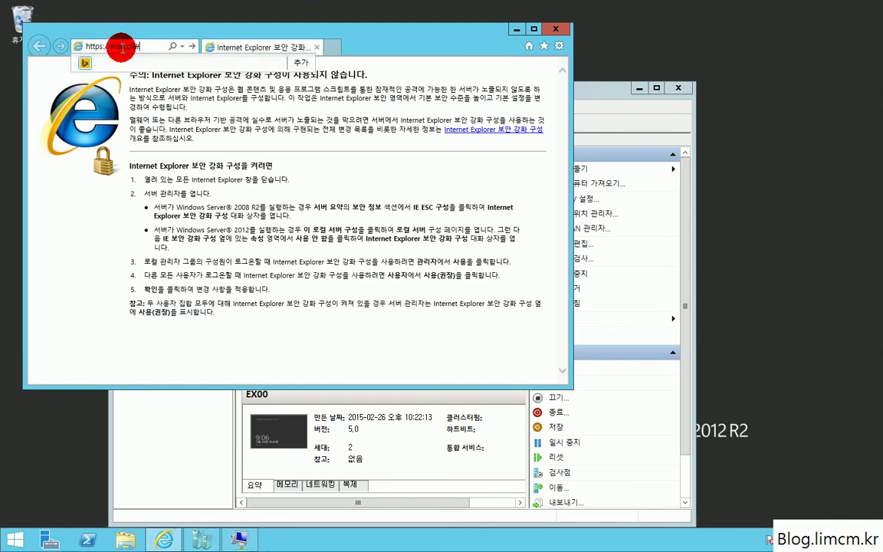
{"action": "type", "text": "mcm.kr/"}
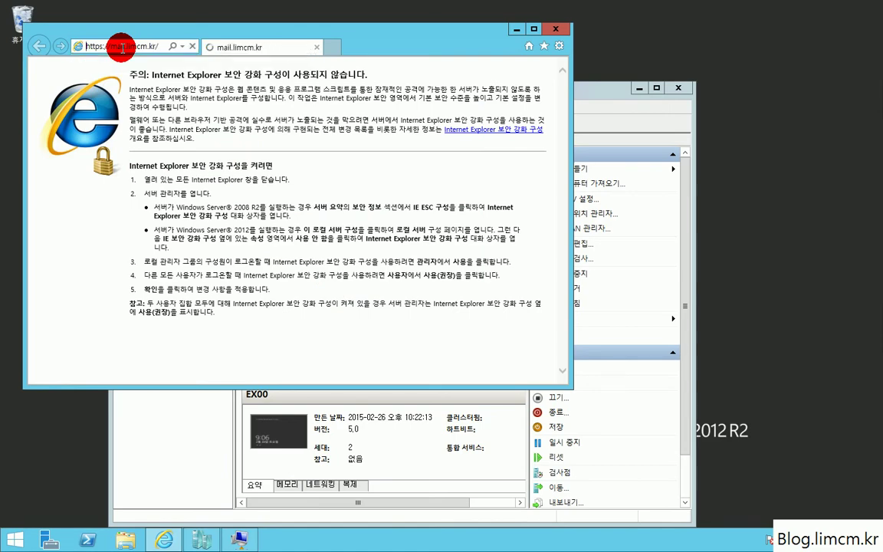
{"action": "left_click", "coordinate": [532, 28]}
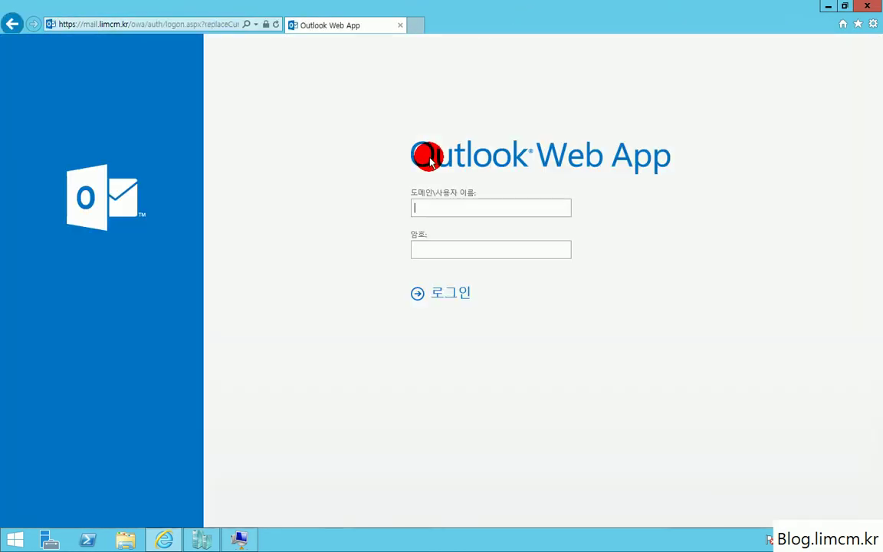
Sign in to Outlook Web App with the administrator's domain credentials.
{"action": "left_click", "coordinate": [89, 24]}
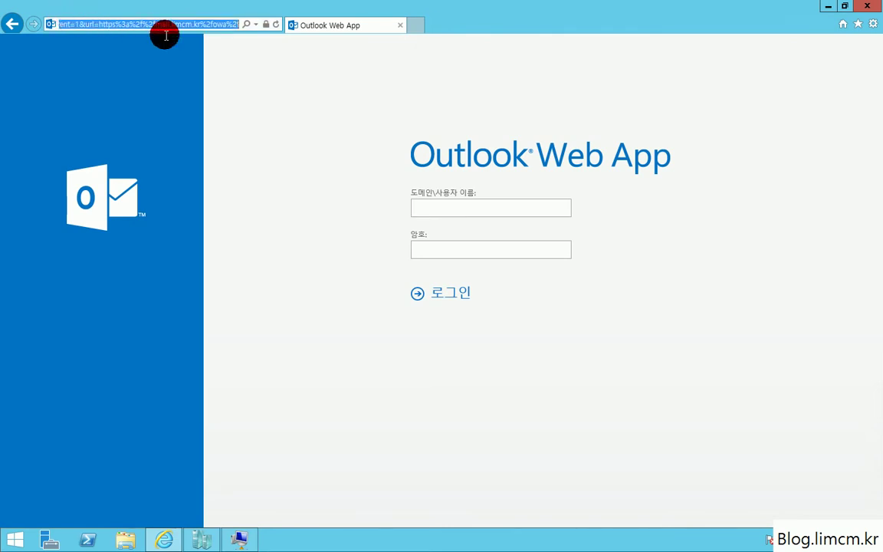
{"action": "left_click", "coordinate": [441, 205]}
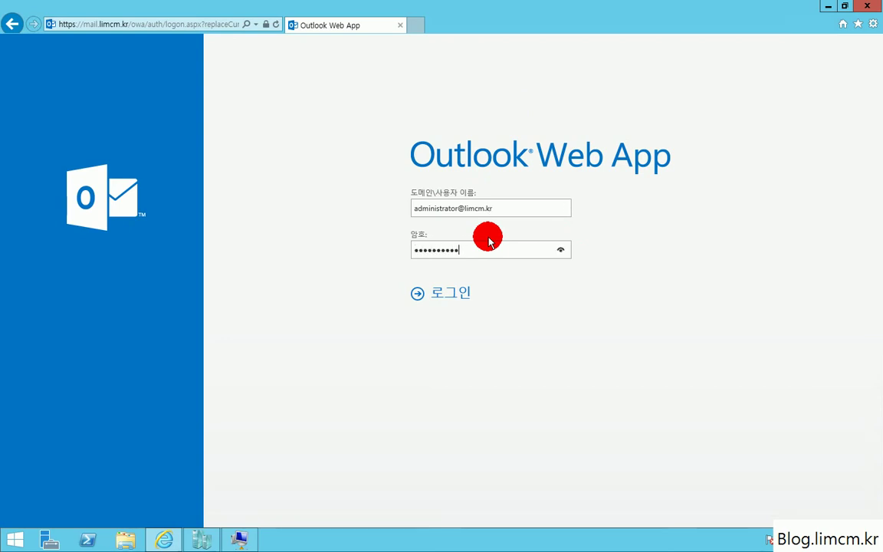
{"action": "key", "text": "Return"}
{"action": "left_click", "coordinate": [642, 516]}
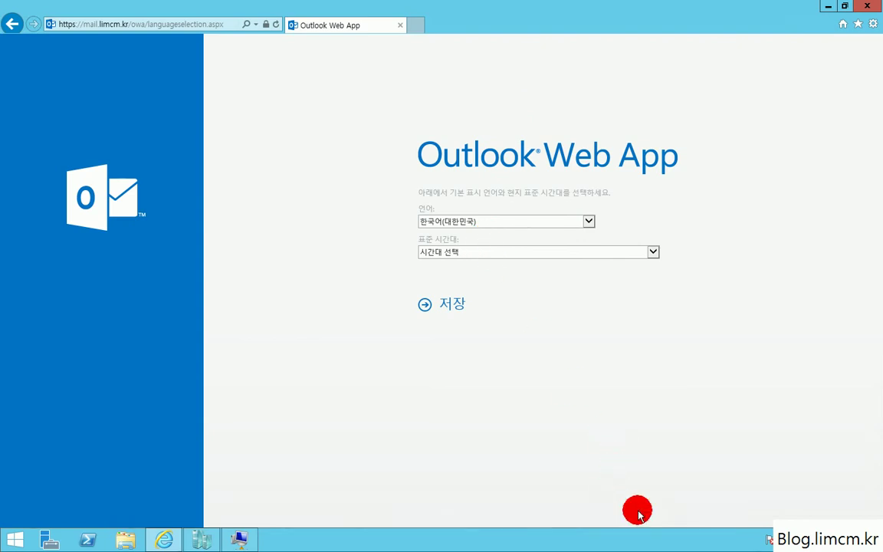
Set the time zone to (UTC+09:00) 서울 and save.
{"action": "left_click", "coordinate": [472, 251]}
{"action": "scroll", "coordinate": [601, 445], "scroll_direction": "down", "scroll_amount": 6}
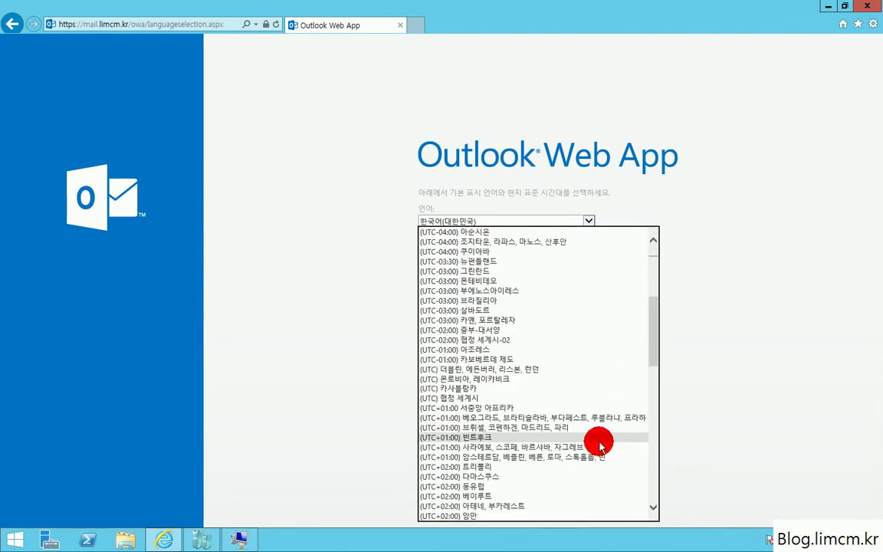
{"action": "scroll", "coordinate": [600, 444], "scroll_direction": "down", "scroll_amount": 10}
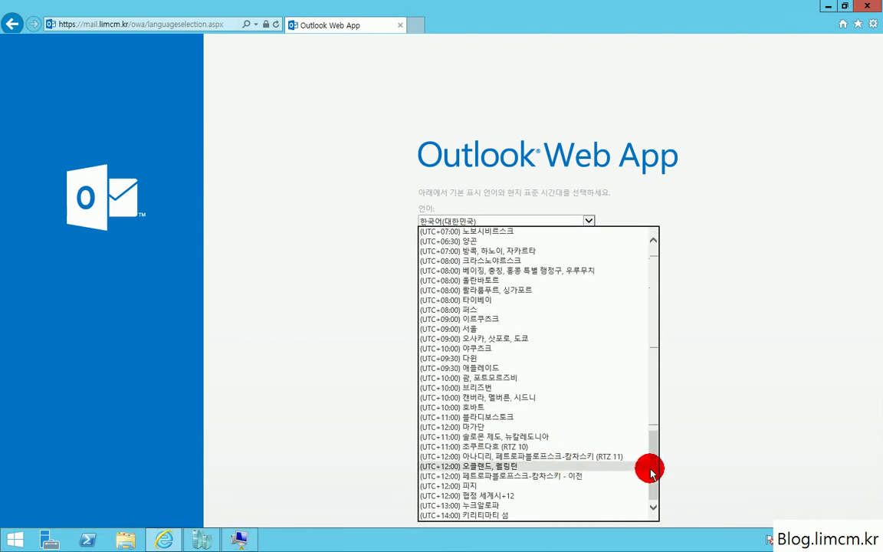
{"action": "left_click", "coordinate": [481, 329]}
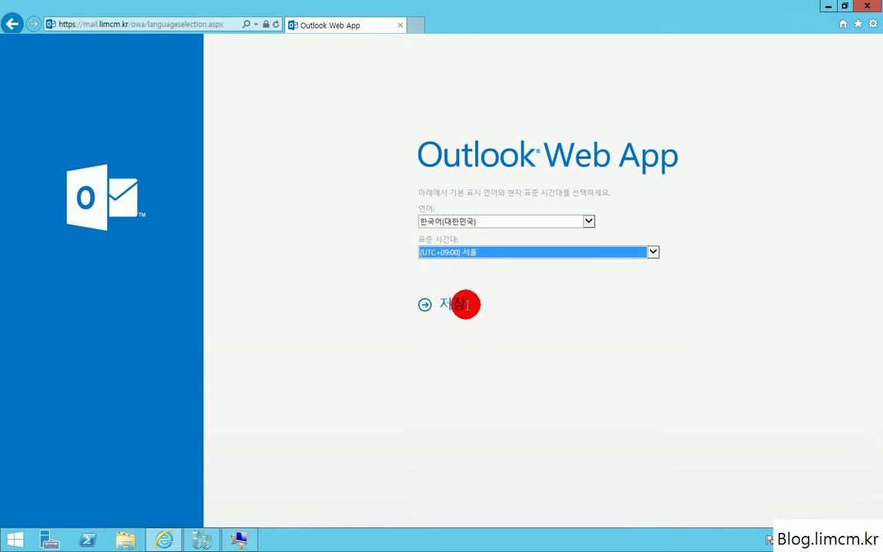
{"action": "left_click", "coordinate": [449, 306]}
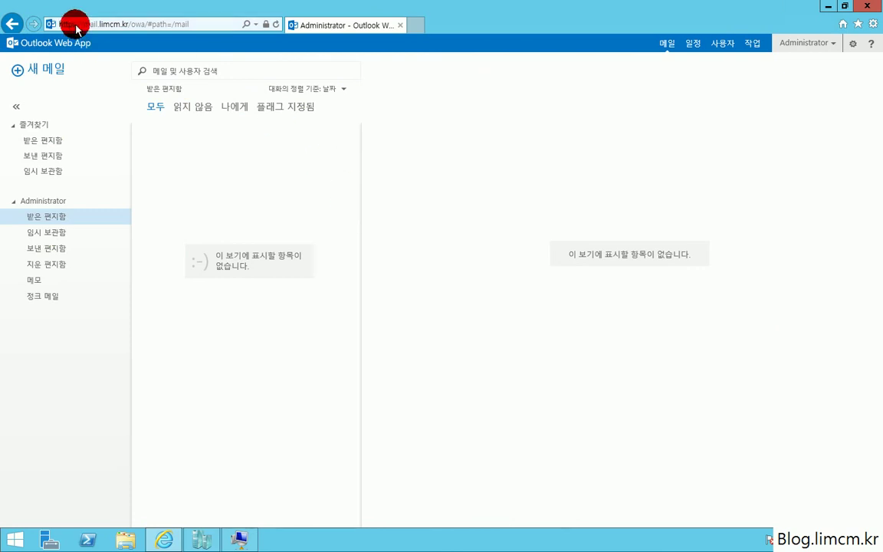
{"action": "left_click", "coordinate": [266, 24]}
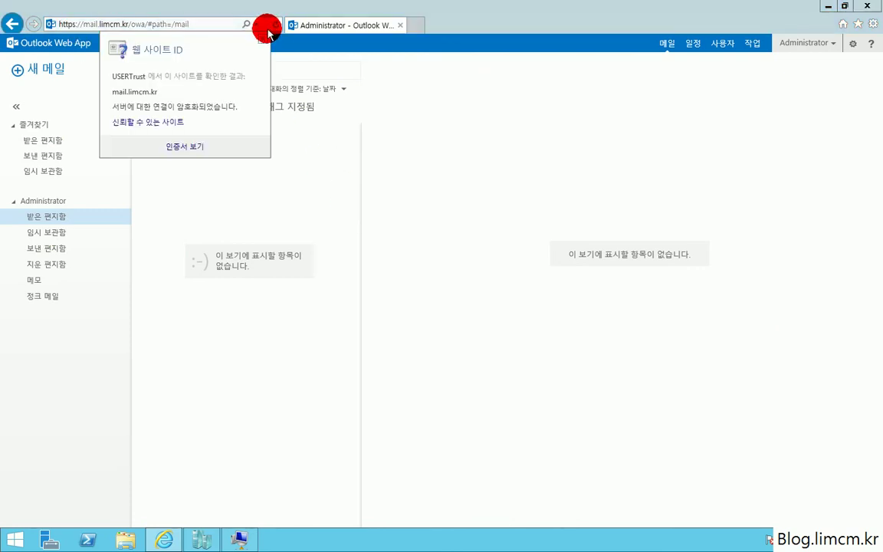
{"action": "left_click", "coordinate": [192, 146]}
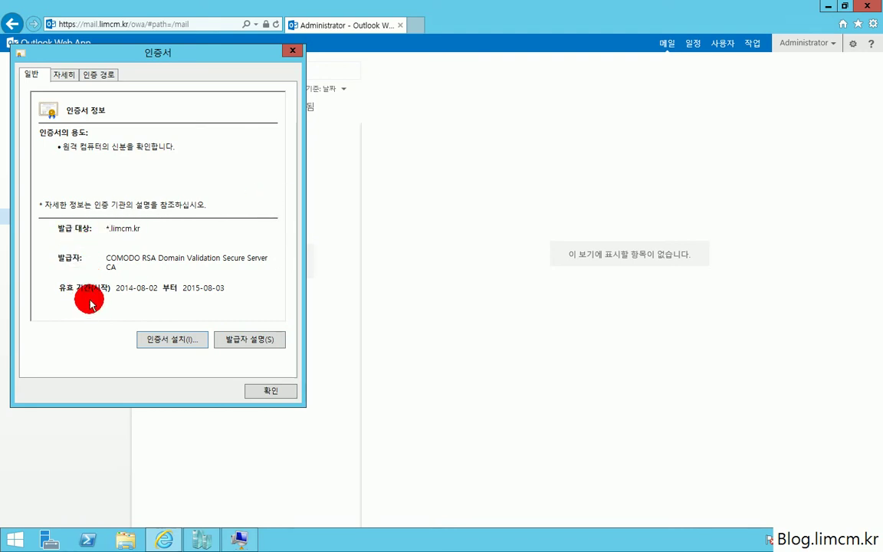
{"action": "left_click", "coordinate": [66, 70]}
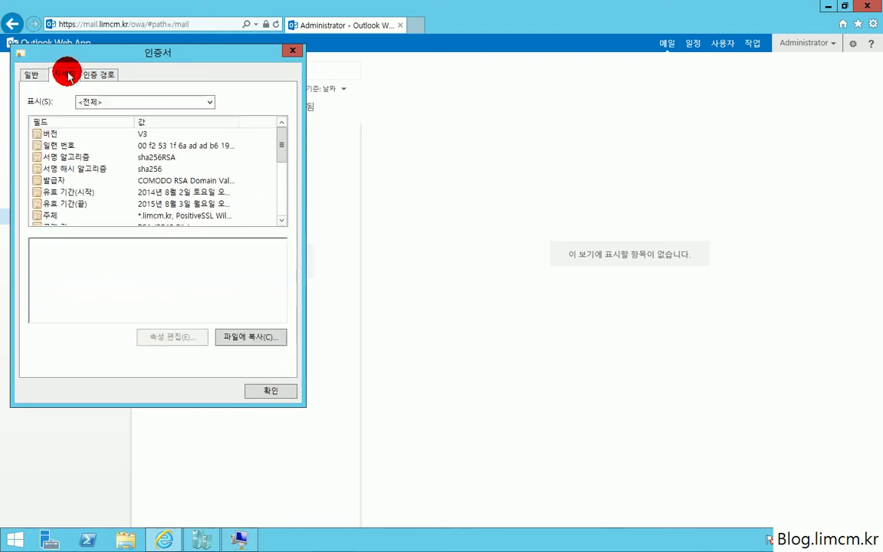
{"action": "left_click", "coordinate": [262, 392]}
{"action": "left_click", "coordinate": [109, 24]}
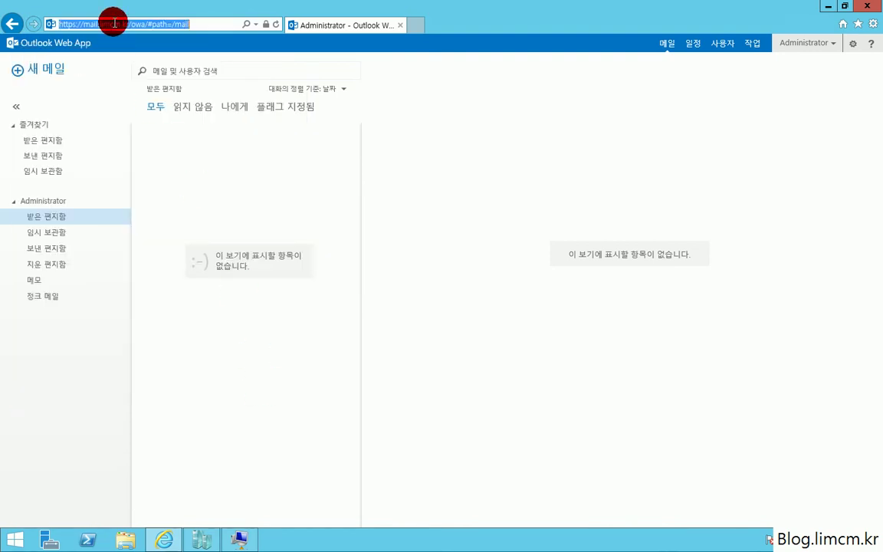
{"action": "type", "text": "join"}
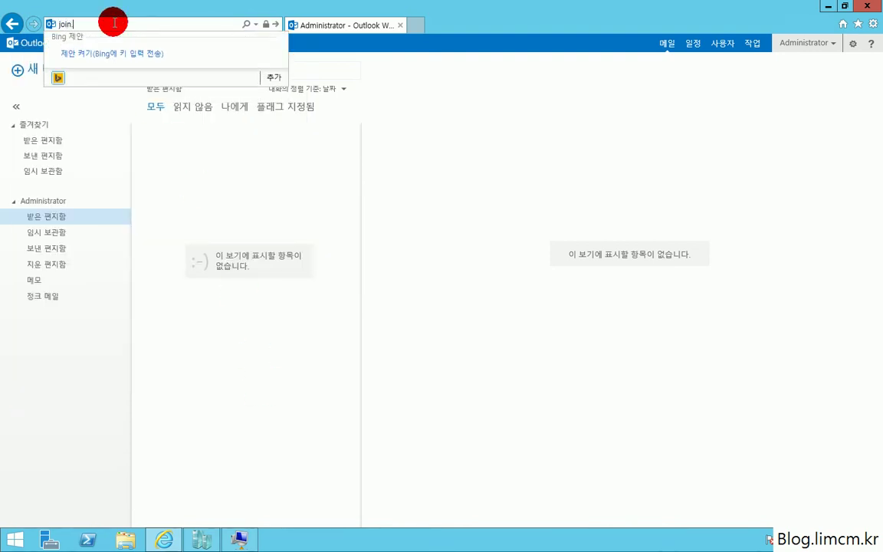
{"action": "type", "text": ".microsoft"}
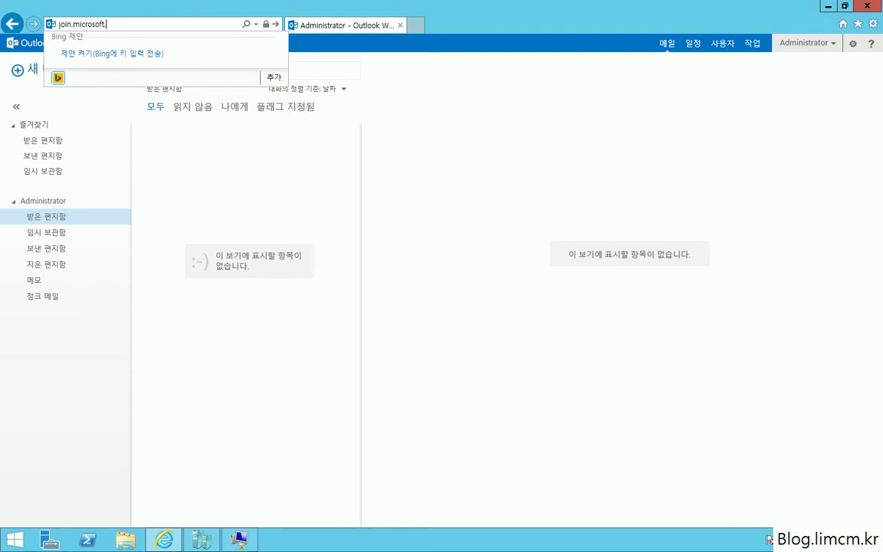
{"action": "left_click", "coordinate": [114, 23]}
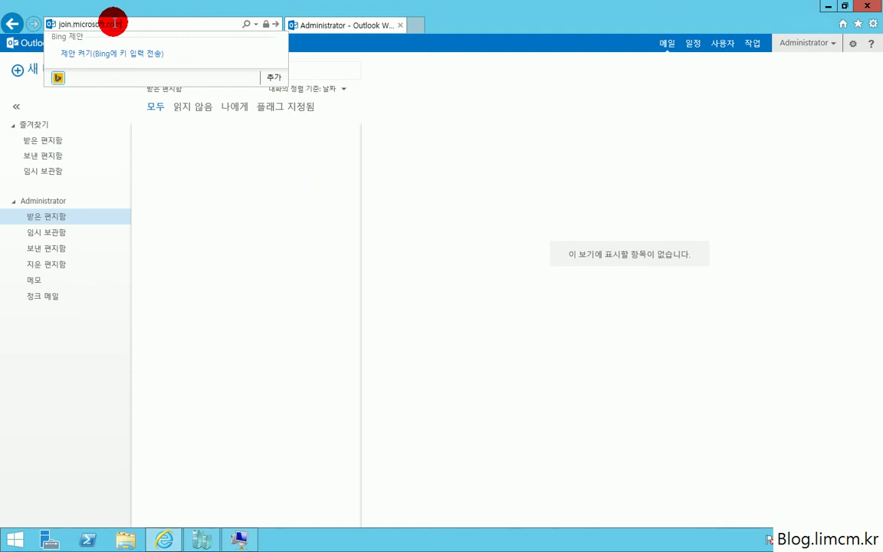
Load join.microsoft.com/meet, then reload it over https.
{"action": "type", "text": "meet"}
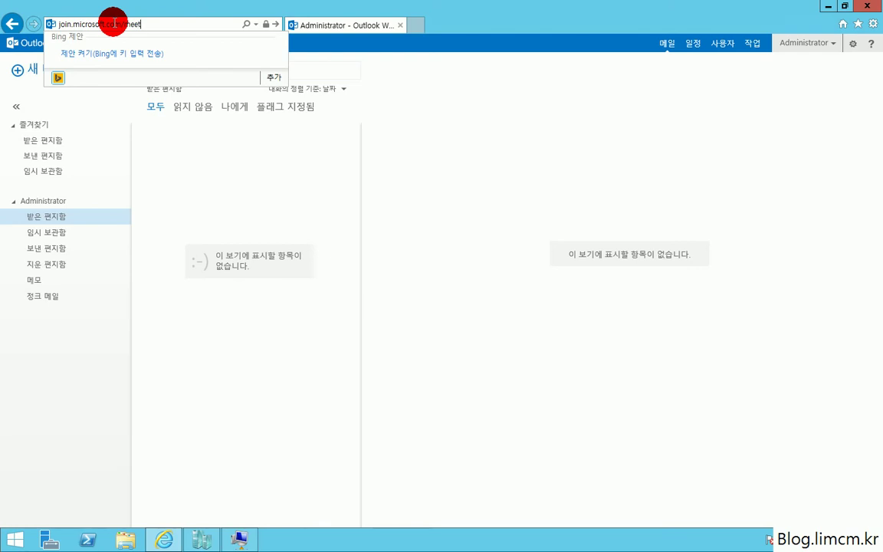
{"action": "key", "text": "Return"}
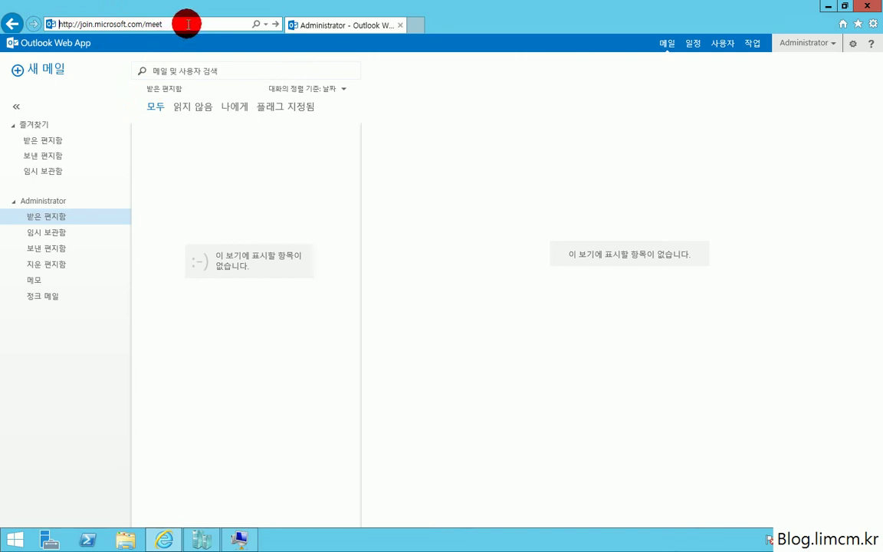
{"action": "left_click", "coordinate": [70, 24]}
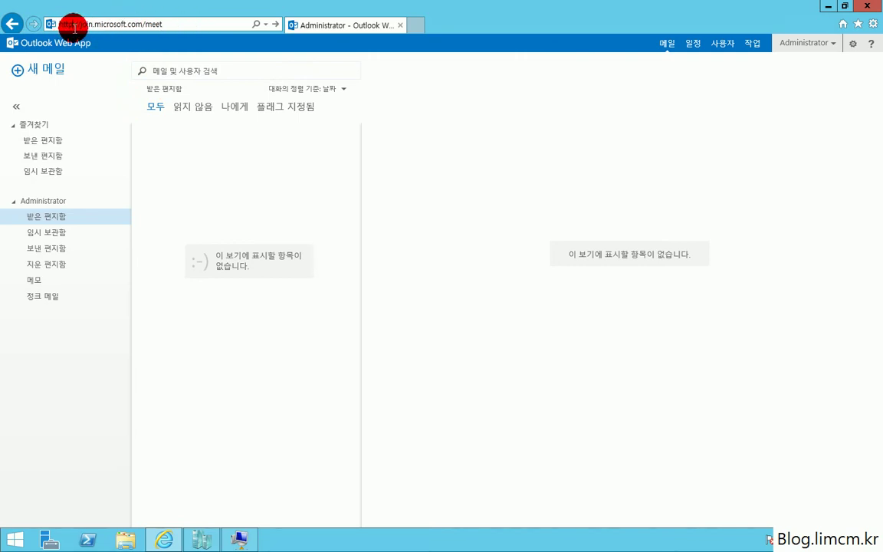
{"action": "key", "text": "Return"}
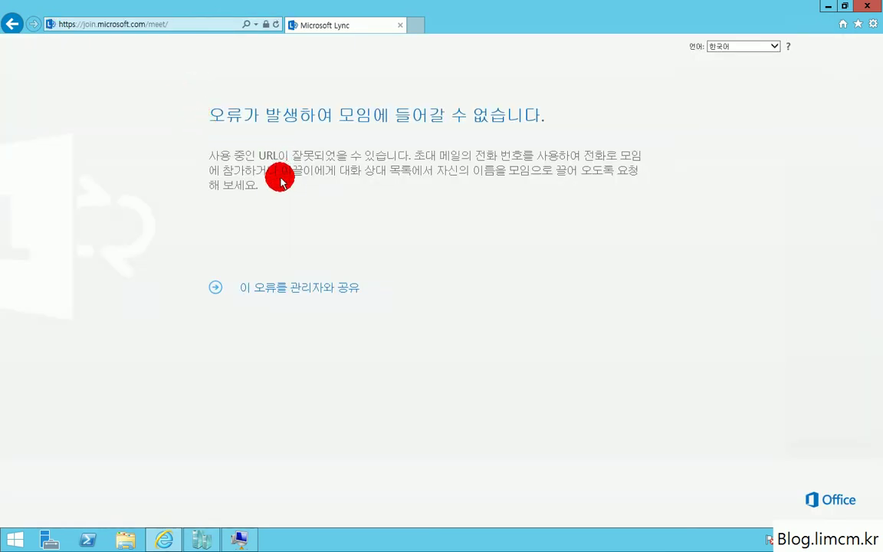
Open the join.microsoft.com certificate and check its issuer and key usage fields.
{"action": "left_click", "coordinate": [265, 24]}
{"action": "left_click", "coordinate": [184, 156]}
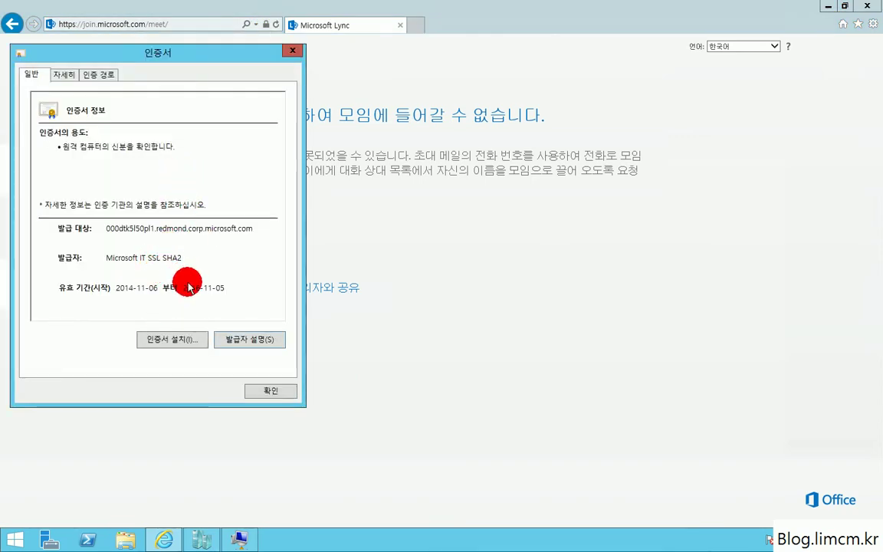
{"action": "left_click", "coordinate": [59, 83]}
{"action": "left_click", "coordinate": [182, 180]}
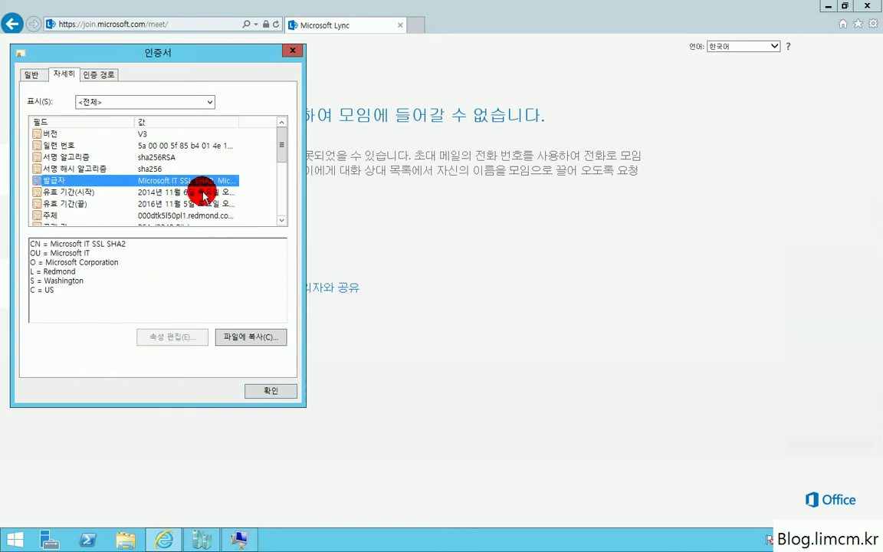
{"action": "scroll", "coordinate": [204, 201], "scroll_direction": "down", "scroll_amount": 3}
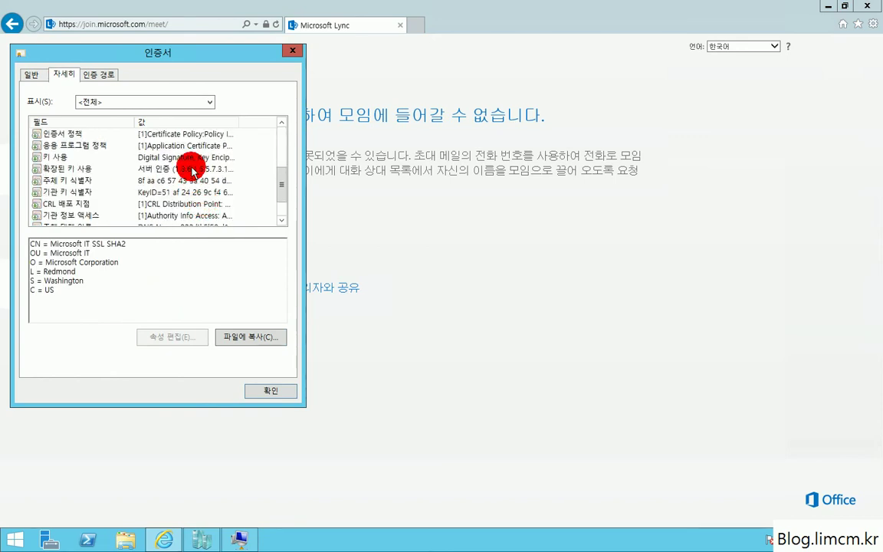
{"action": "left_click", "coordinate": [196, 158]}
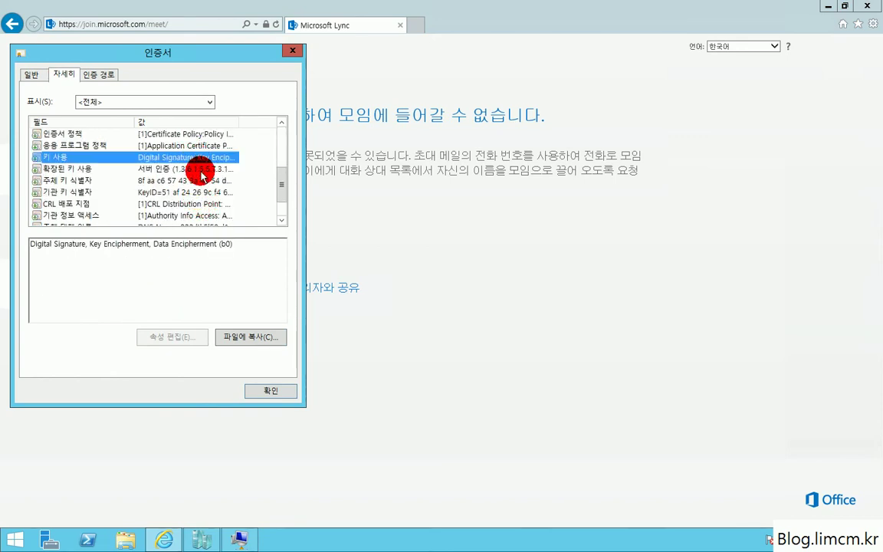
{"action": "left_click", "coordinate": [203, 168]}
Examine the Subject Alternative Name DNS names listed in the certificate details.
{"action": "key", "text": "Down"}
{"action": "key", "text": "Down"}
{"action": "key", "text": "Down"}
{"action": "key", "text": "Down"}
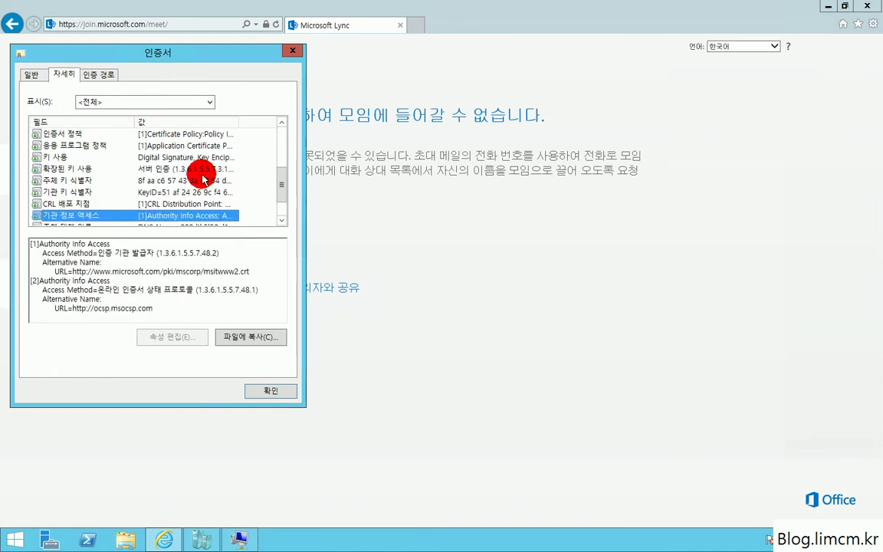
{"action": "key", "text": "Down"}
{"action": "key", "text": "Down"}
{"action": "key", "text": "Down"}
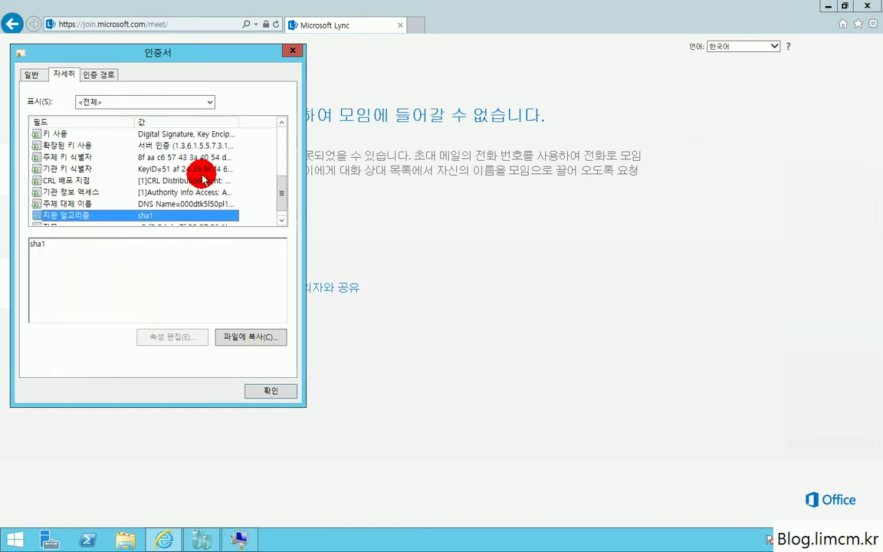
{"action": "key", "text": "Up"}
{"action": "key", "text": "Up"}
{"action": "key", "text": "Up"}
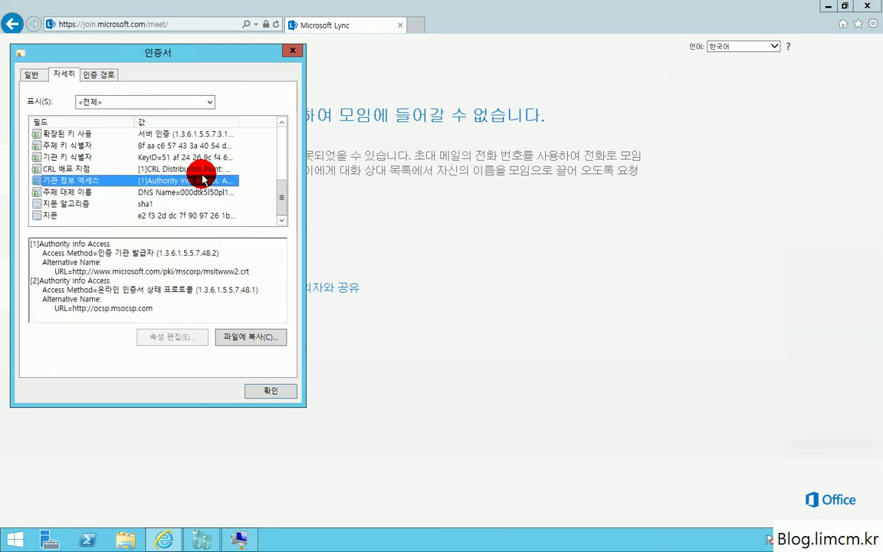
{"action": "key", "text": "Down"}
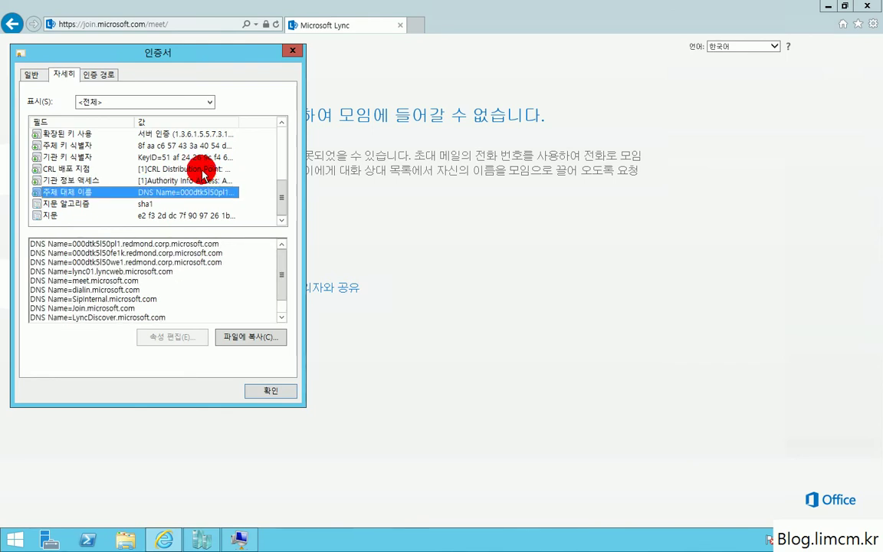
{"action": "left_click_drag", "start_coordinate": [279, 273], "coordinate": [281, 305]}
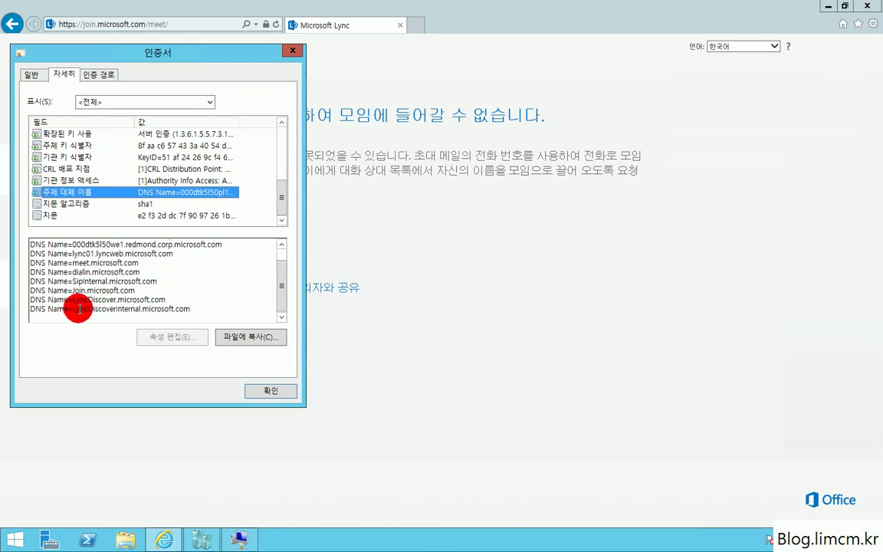
{"action": "left_click_drag", "start_coordinate": [73, 308], "coordinate": [132, 315]}
{"action": "left_click", "coordinate": [90, 293]}
{"action": "left_click_drag", "start_coordinate": [72, 299], "coordinate": [118, 277]}
{"action": "left_click_drag", "start_coordinate": [82, 244], "coordinate": [135, 254]}
{"action": "scroll", "coordinate": [211, 270], "scroll_direction": "up", "scroll_amount": 1}
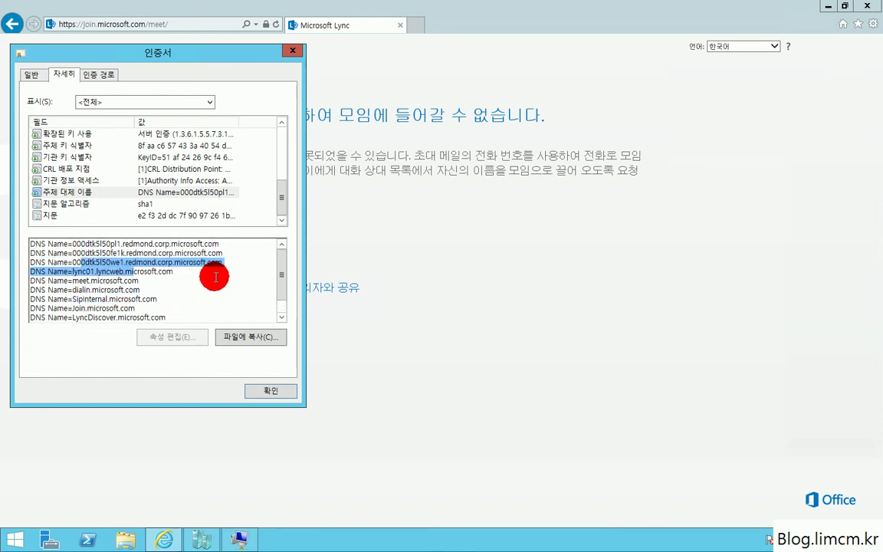
{"action": "scroll", "coordinate": [276, 176], "scroll_direction": "up", "scroll_amount": 4}
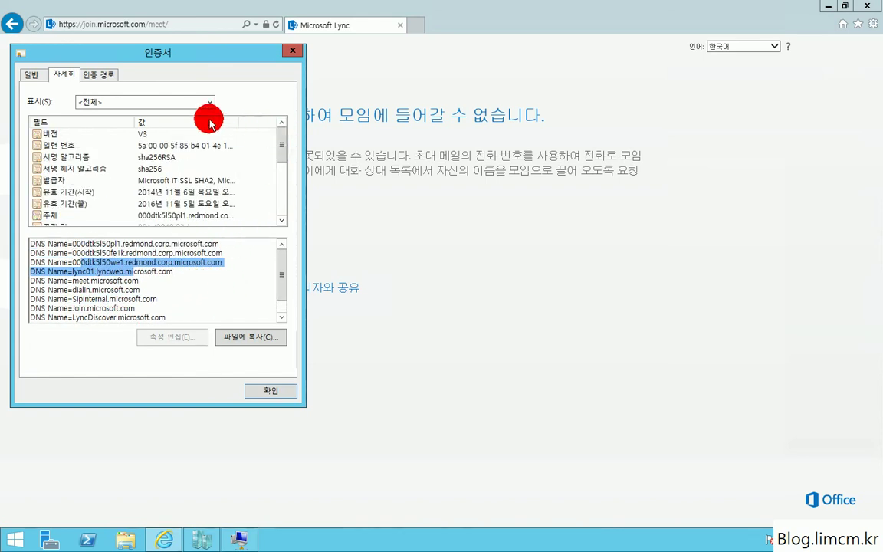
Review the certification path up to Baltimore CyberTrust Root and close the certificate.
{"action": "left_click", "coordinate": [98, 74]}
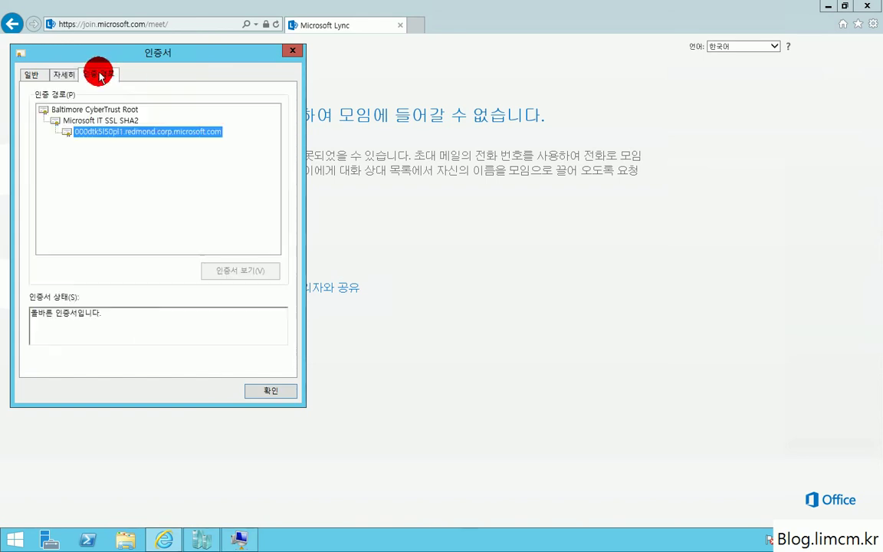
{"action": "left_click", "coordinate": [92, 121]}
{"action": "left_click", "coordinate": [89, 110]}
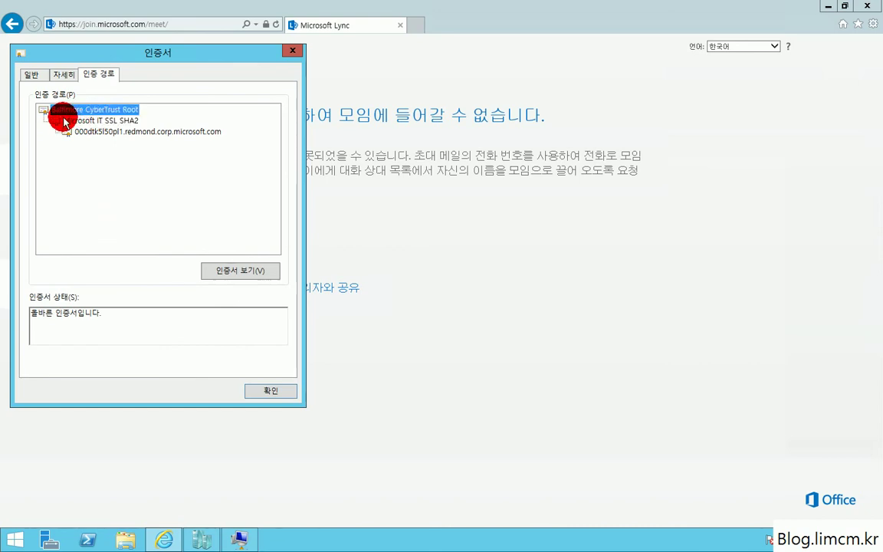
{"action": "left_click", "coordinate": [64, 74]}
{"action": "left_click", "coordinate": [29, 76]}
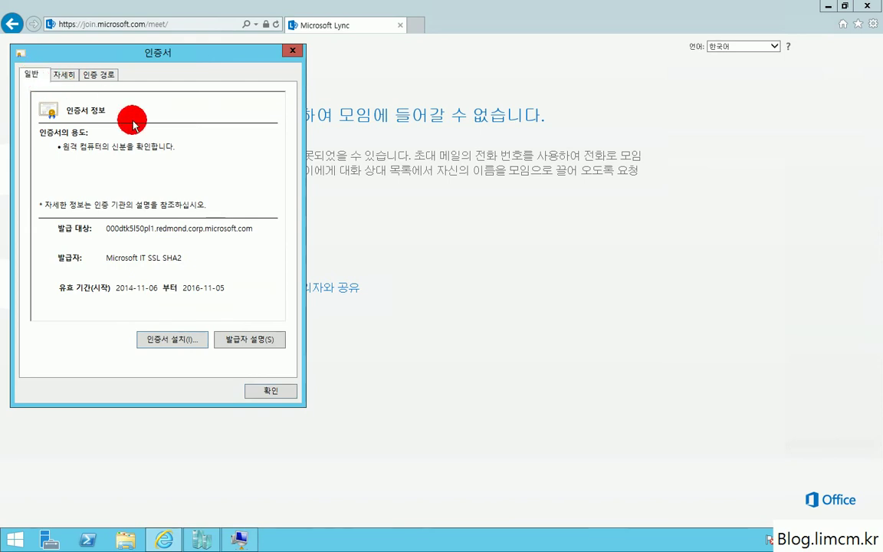
{"action": "left_click", "coordinate": [267, 392]}
{"action": "left_click", "coordinate": [414, 25]}
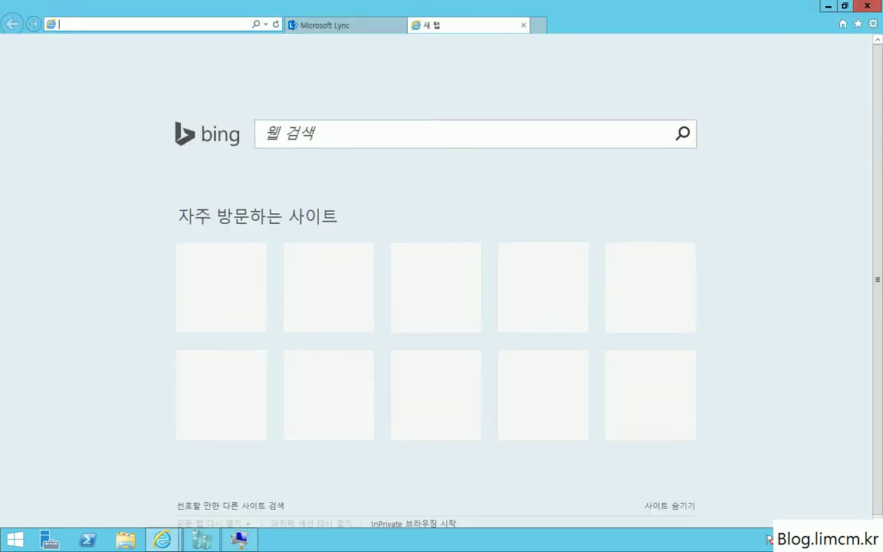
Close the host browser and connect to the EX00 virtual machine's console.
{"action": "left_click", "coordinate": [523, 25]}
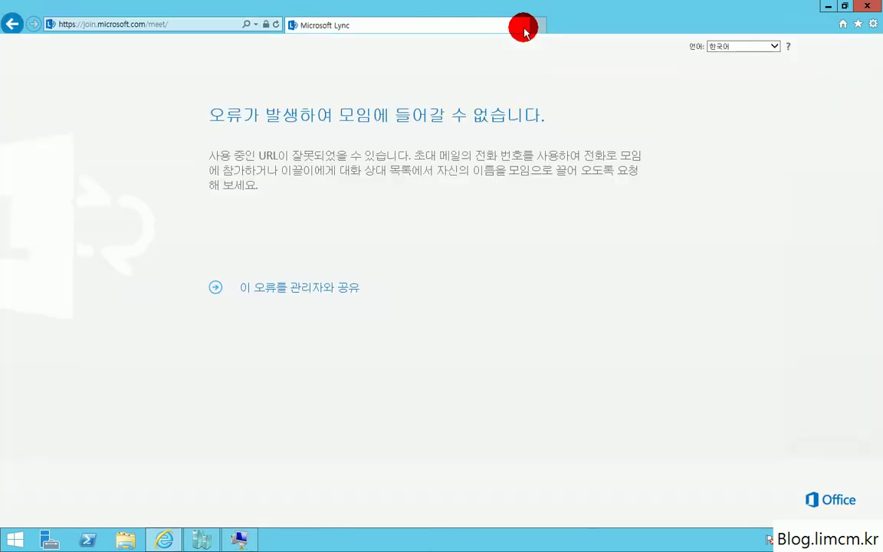
{"action": "left_click", "coordinate": [867, 6]}
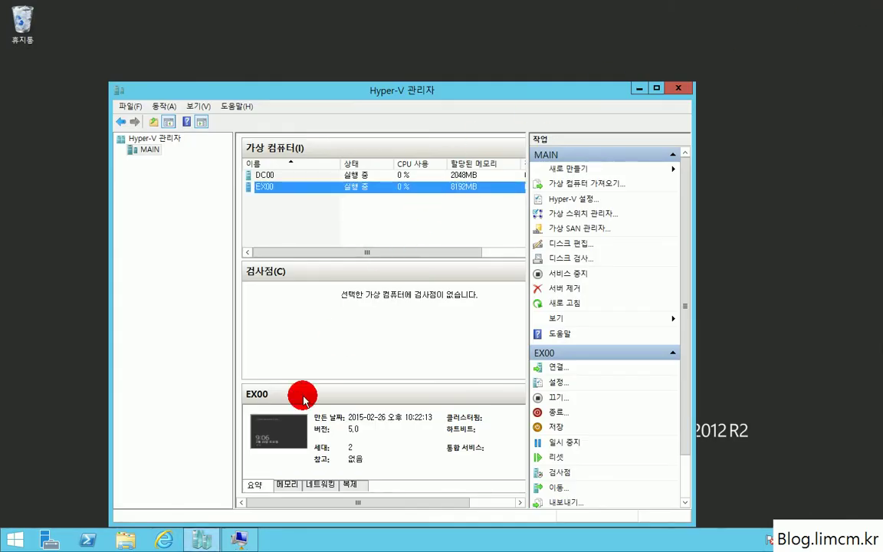
{"action": "double_click", "coordinate": [355, 187]}
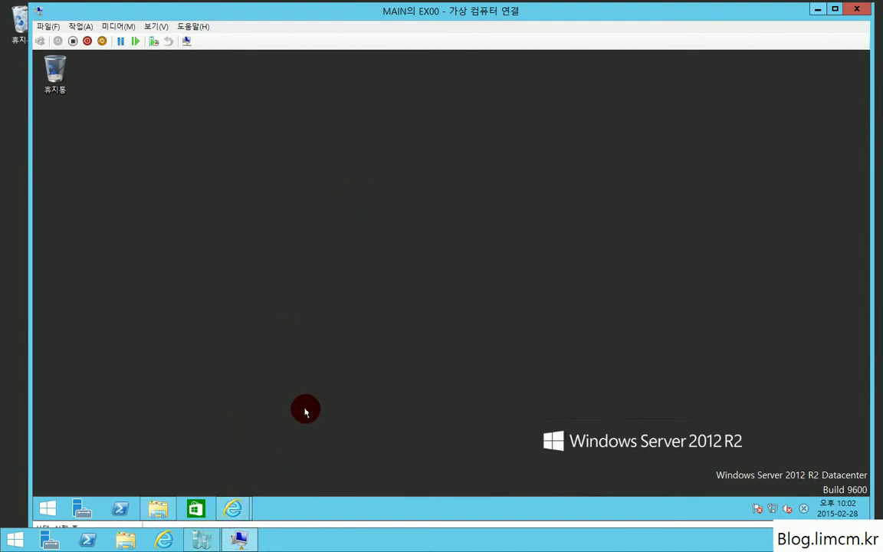
Launch the Exchange admin center in EX00, maximized, past the certificate warning to localhost/ecp.
{"action": "key", "text": "super"}
{"action": "left_click", "coordinate": [489, 189]}
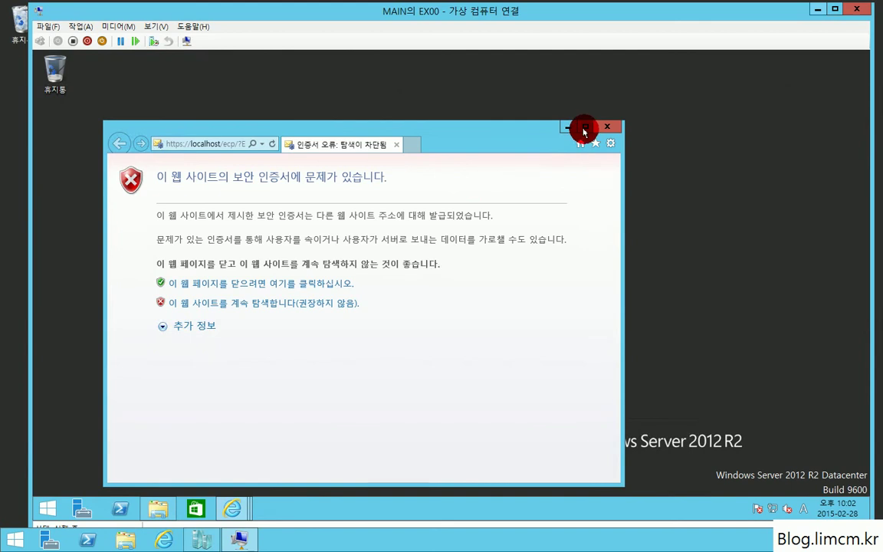
{"action": "left_click", "coordinate": [585, 126]}
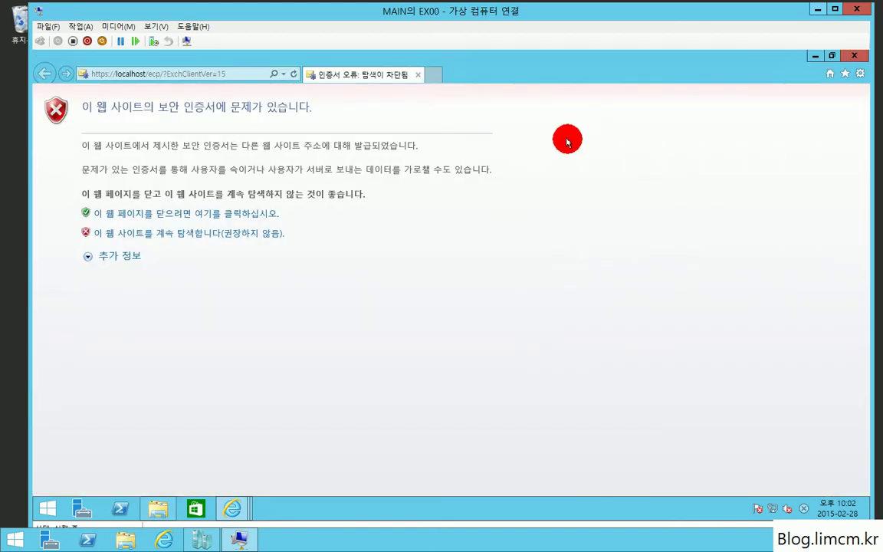
{"action": "left_click", "coordinate": [236, 233]}
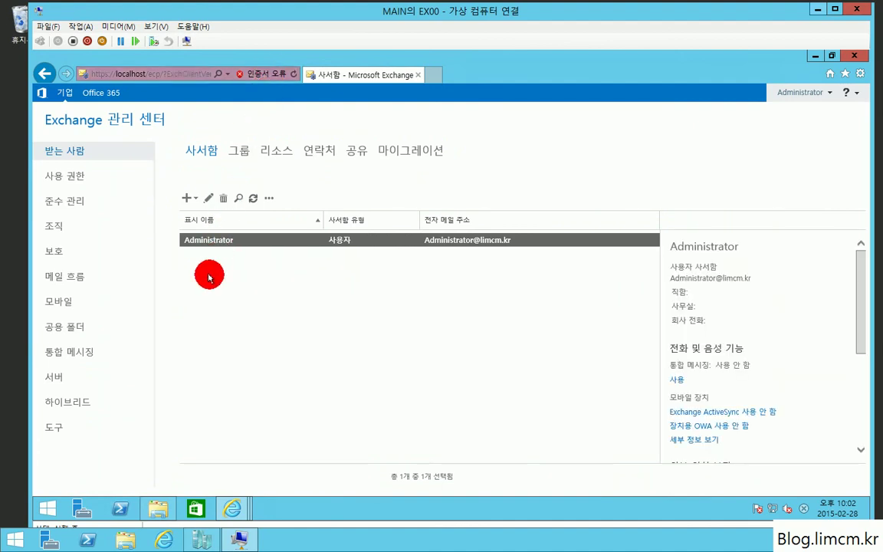
{"action": "left_click", "coordinate": [85, 188]}
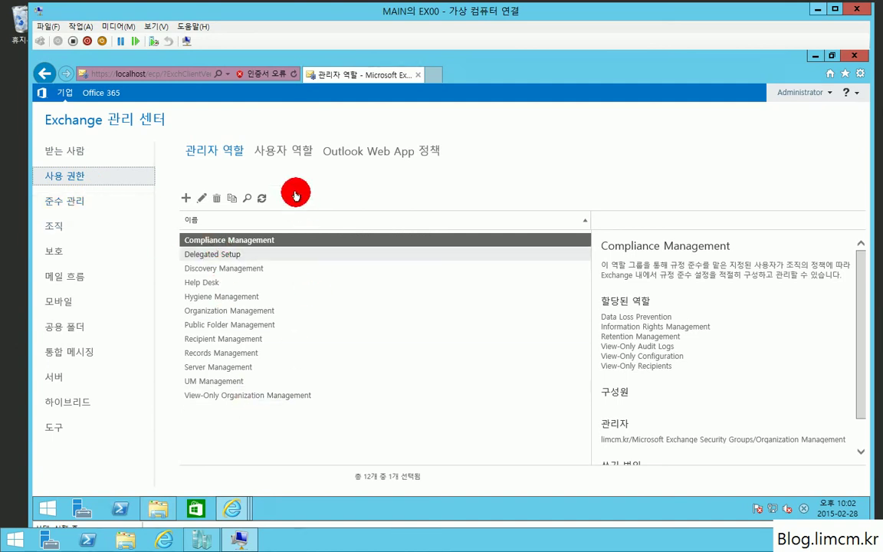
{"action": "left_click", "coordinate": [276, 155]}
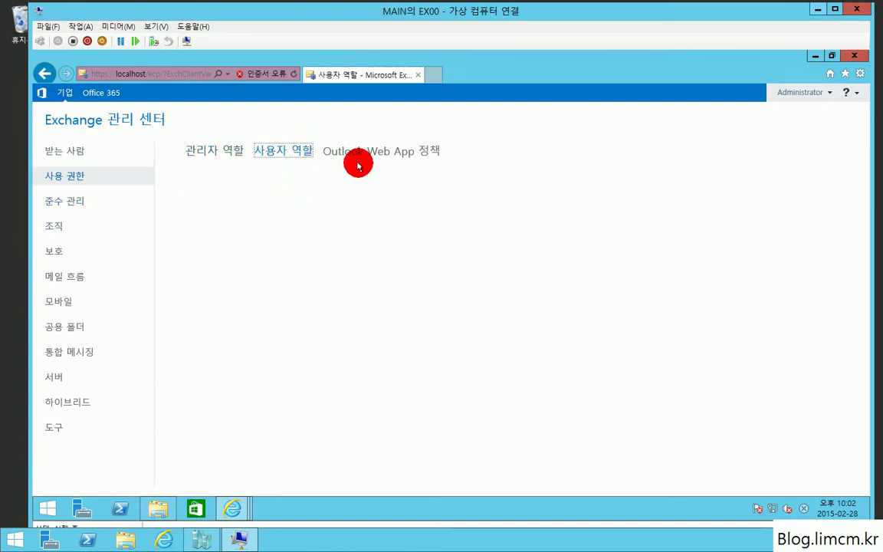
{"action": "left_click", "coordinate": [197, 151]}
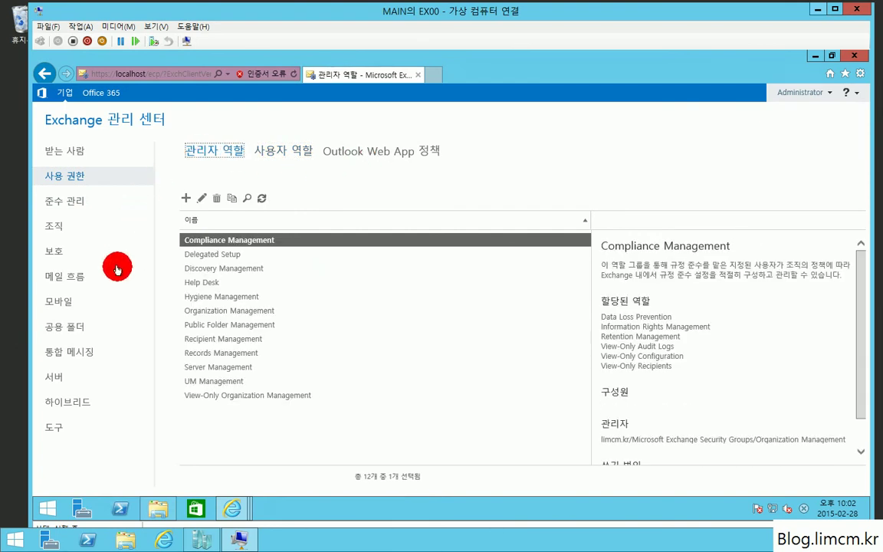
{"action": "left_click", "coordinate": [69, 152]}
{"action": "left_click", "coordinate": [188, 198]}
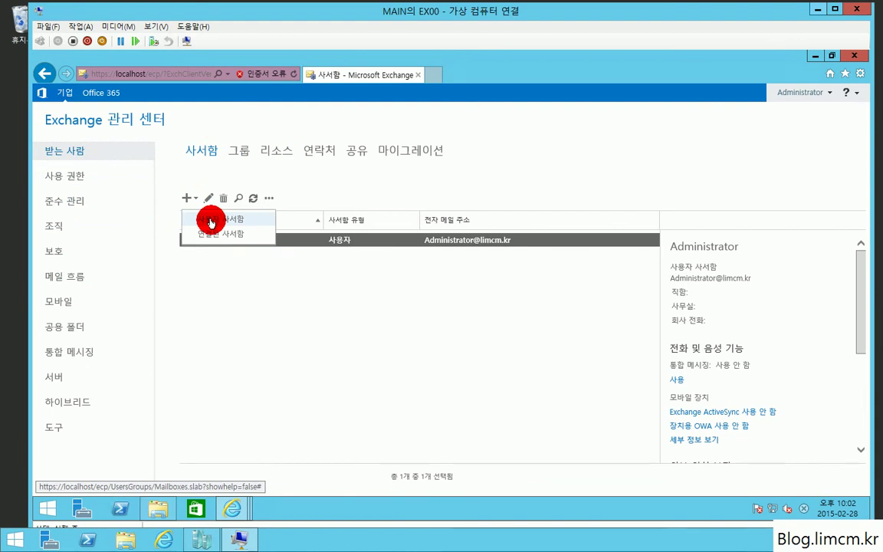
{"action": "left_click", "coordinate": [211, 222]}
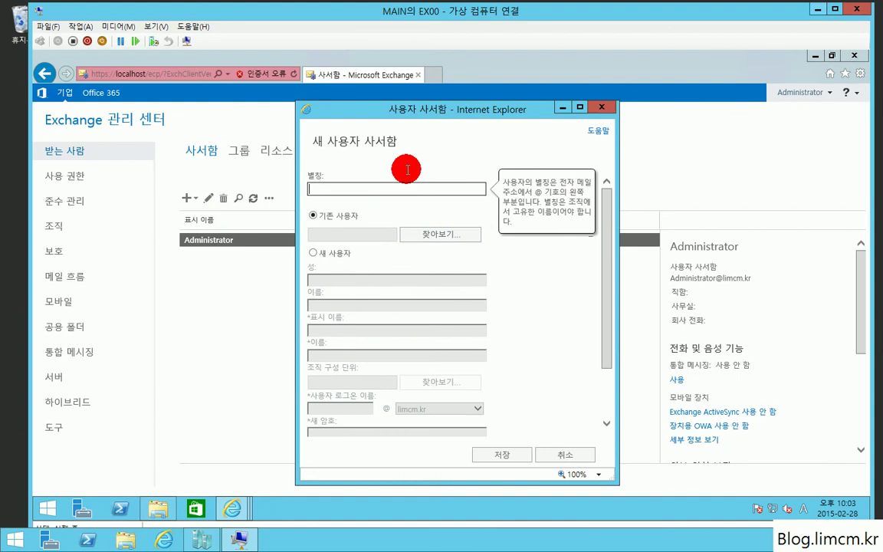
{"action": "scroll", "coordinate": [428, 326], "scroll_direction": "down", "scroll_amount": 2}
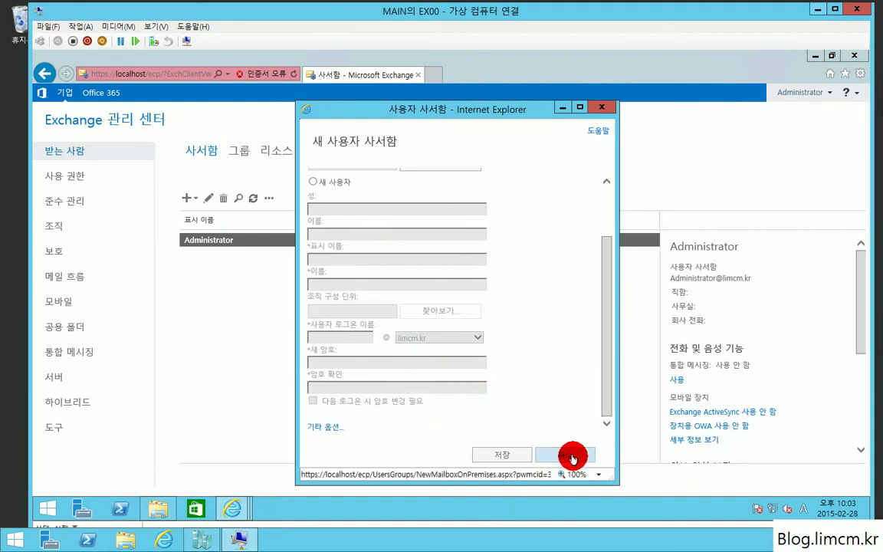
{"action": "left_click", "coordinate": [572, 457]}
{"action": "left_click", "coordinate": [856, 55]}
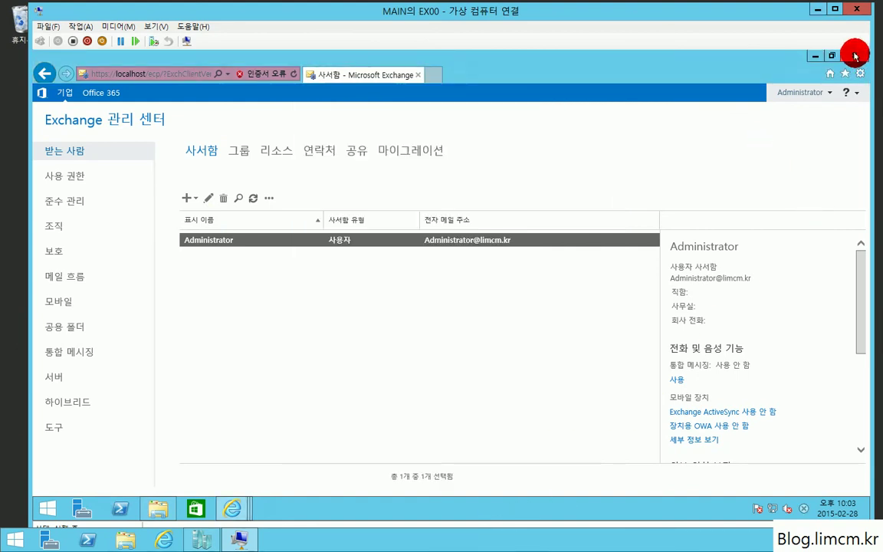
{"action": "left_click", "coordinate": [247, 75]}
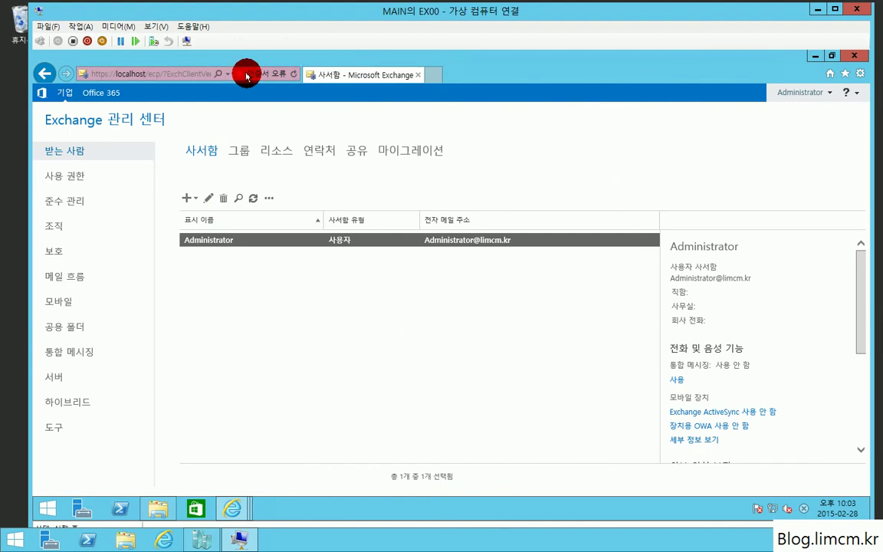
{"action": "left_click", "coordinate": [252, 81]}
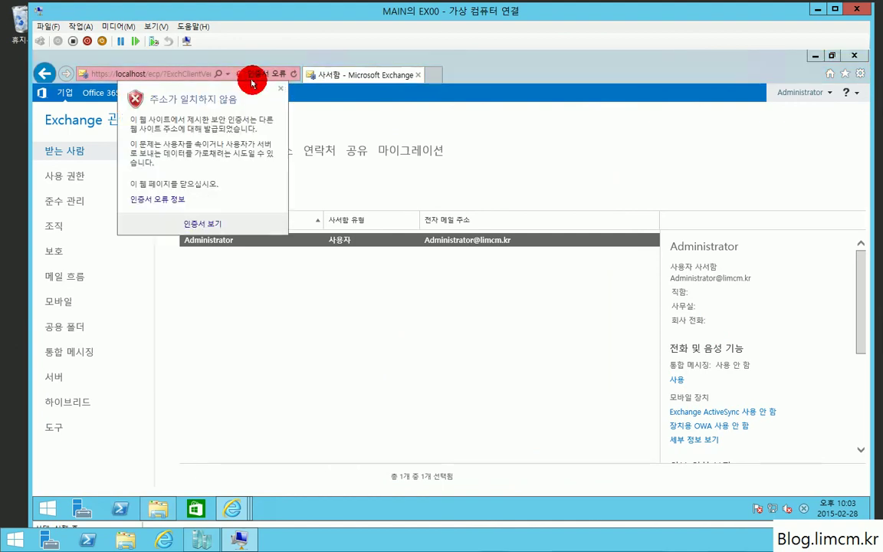
{"action": "left_click", "coordinate": [279, 88]}
{"action": "left_click", "coordinate": [861, 60]}
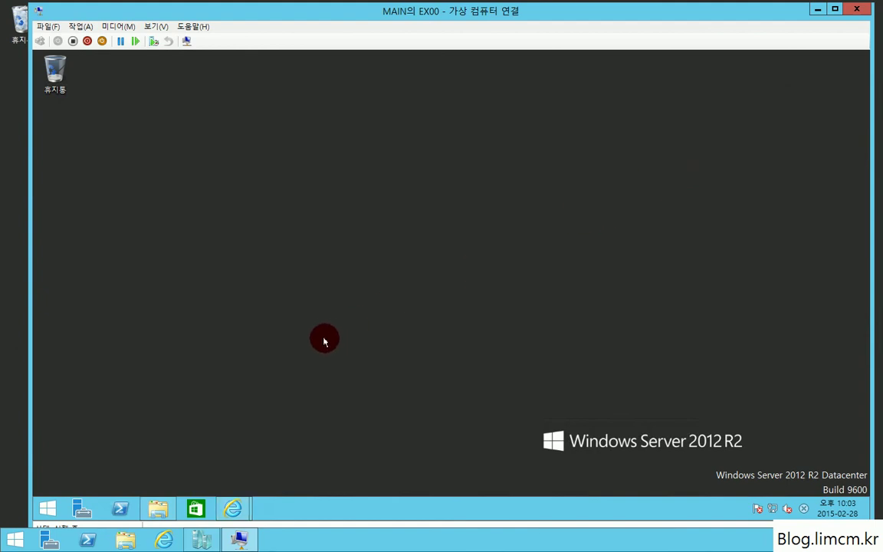
{"action": "key", "text": "super"}
{"action": "left_click", "coordinate": [487, 189]}
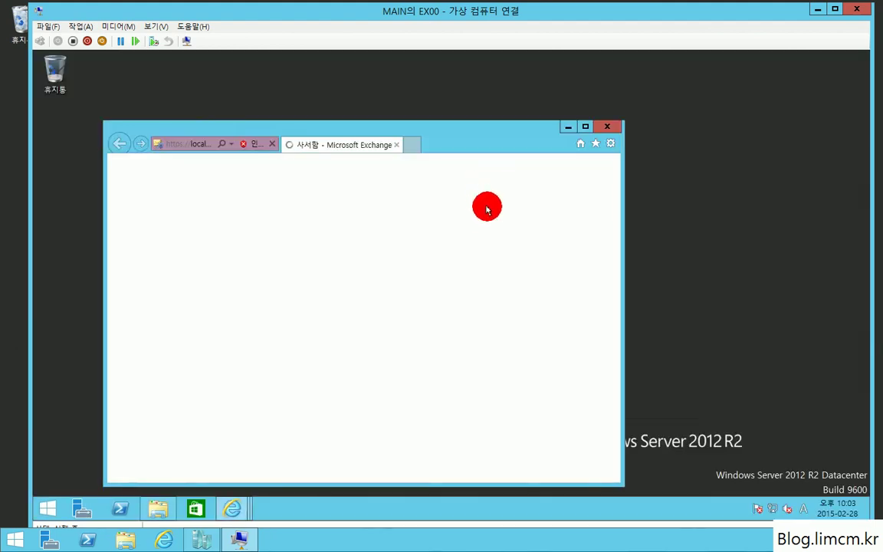
{"action": "left_click", "coordinate": [585, 127]}
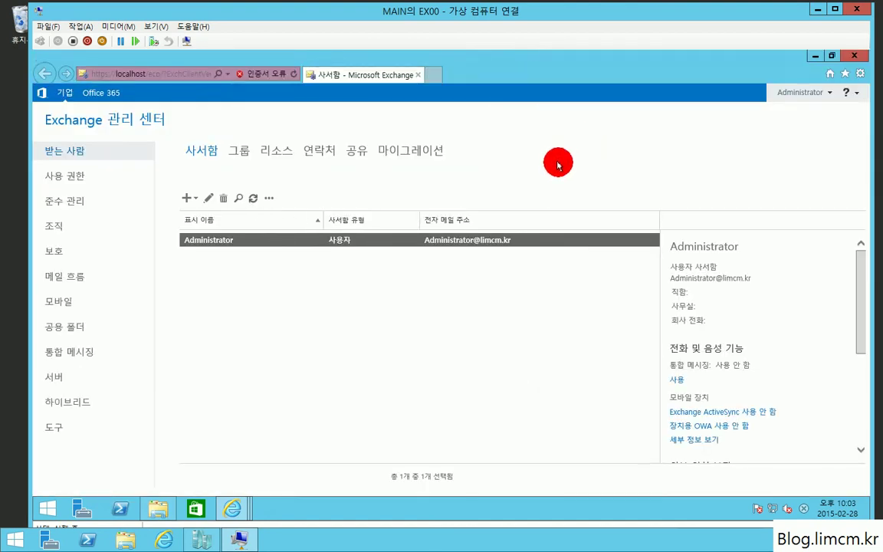